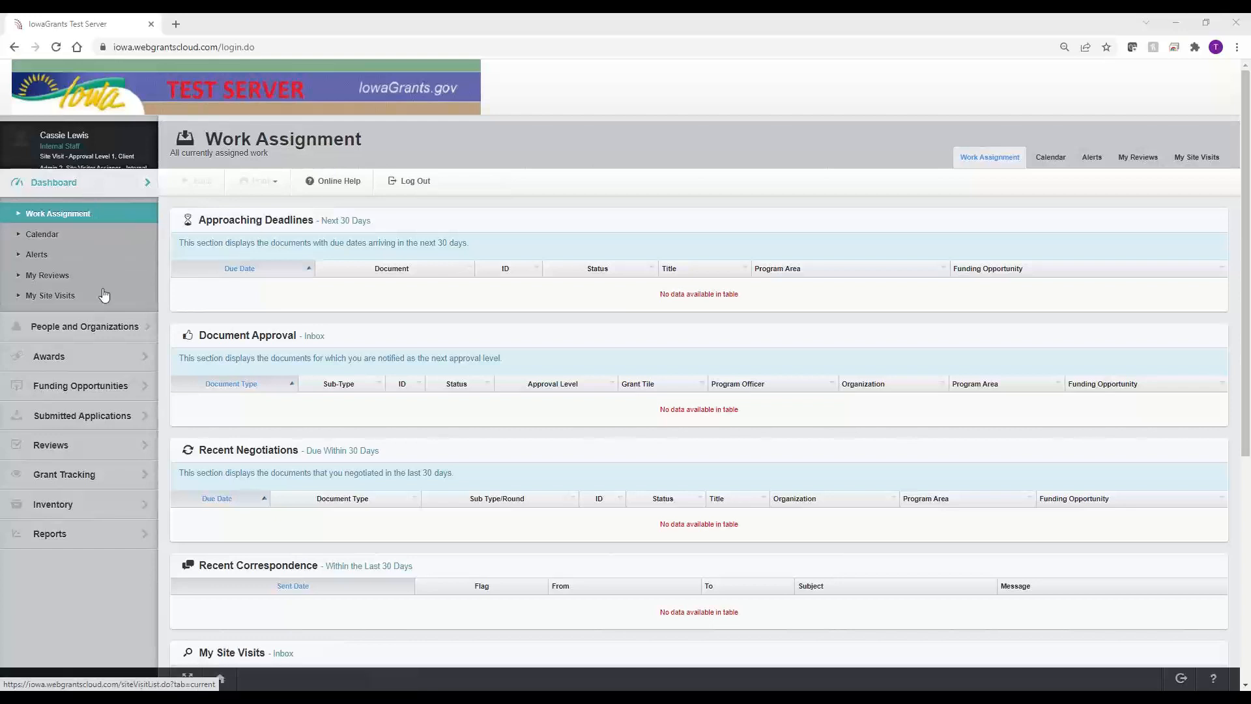
Step: Go from the Work Assignment dashboard to the Current Funding Opportunities list
{"action": "left_click", "coordinate": [108, 389]}
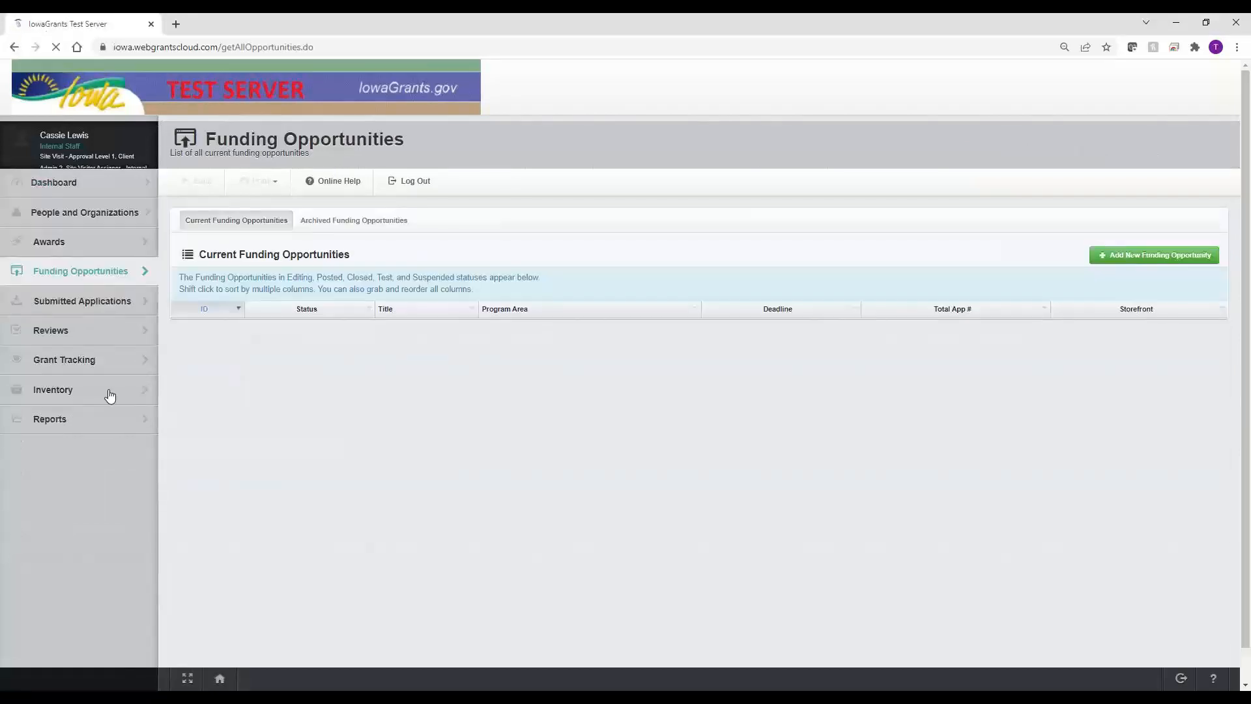
Step: Open archived opportunity 25012 – SITE VISIT FUNDING OPPORTUNITY ONLY and note its Archived status
{"action": "left_click", "coordinate": [366, 223]}
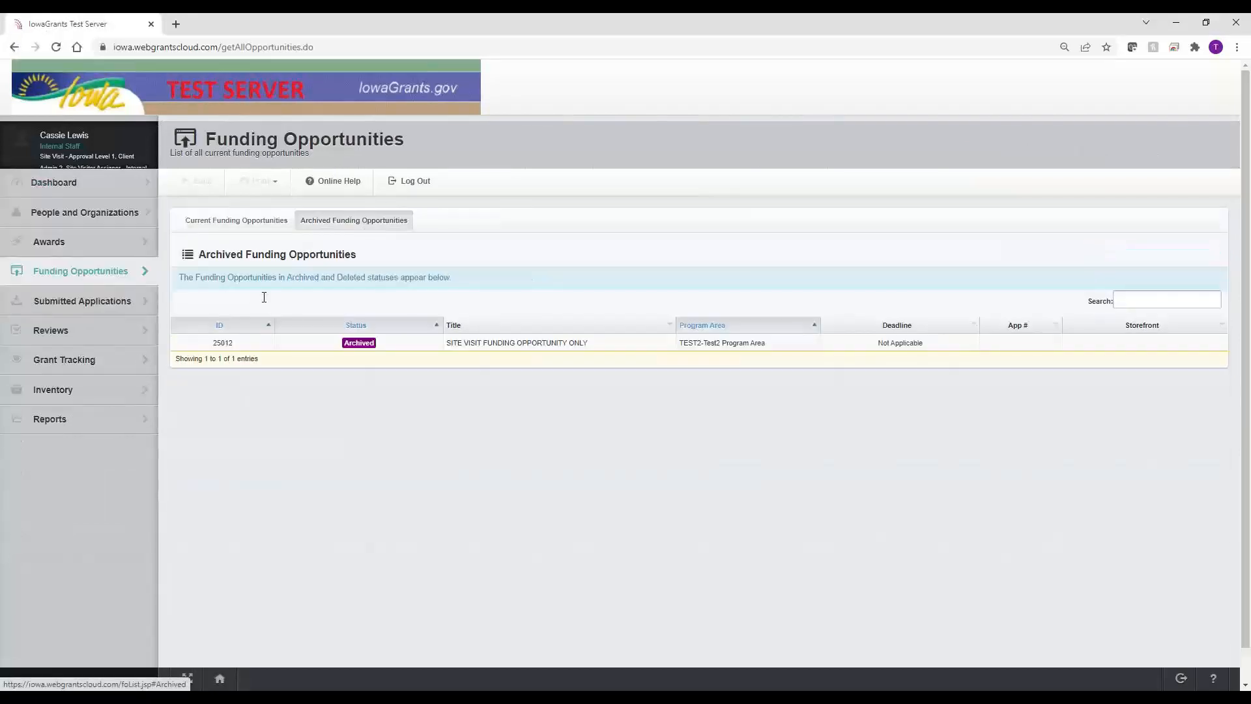
{"action": "left_click", "coordinate": [400, 350]}
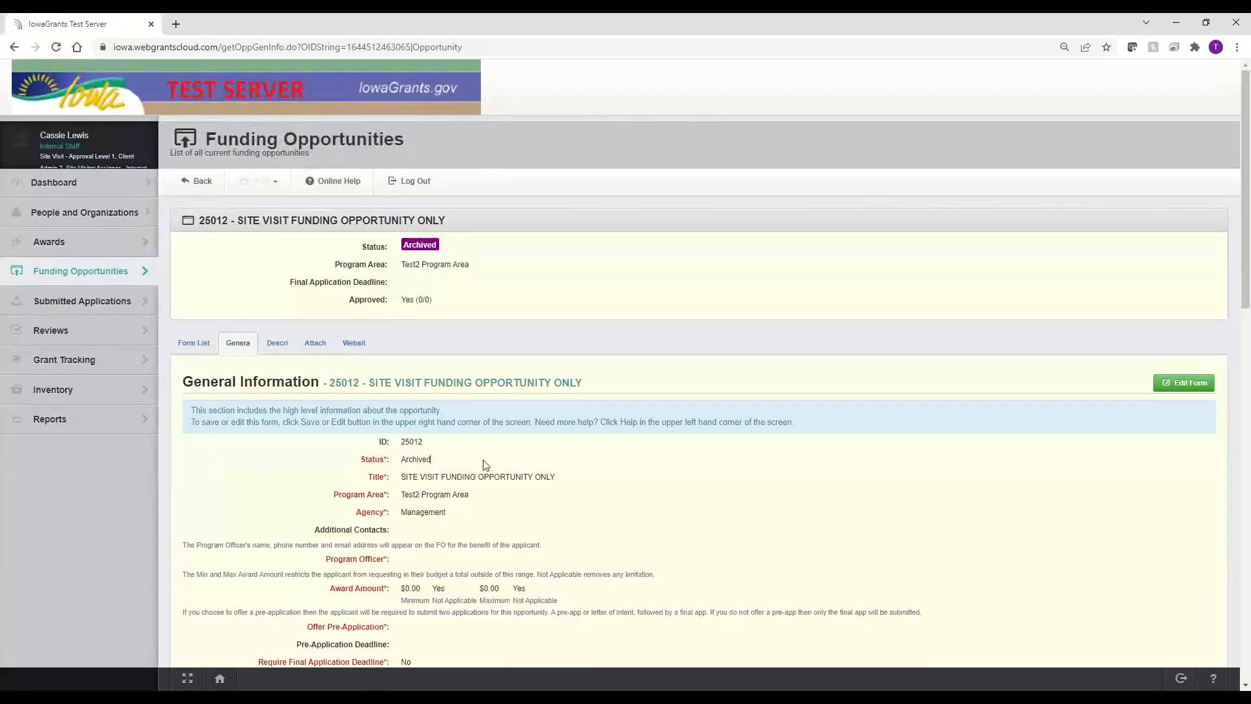
{"action": "left_click_drag", "start_coordinate": [485, 465], "coordinate": [402, 463]}
Step: Review its General Information Approval Rules, where Site Visit has approval level 1
{"action": "left_click", "coordinate": [194, 345]}
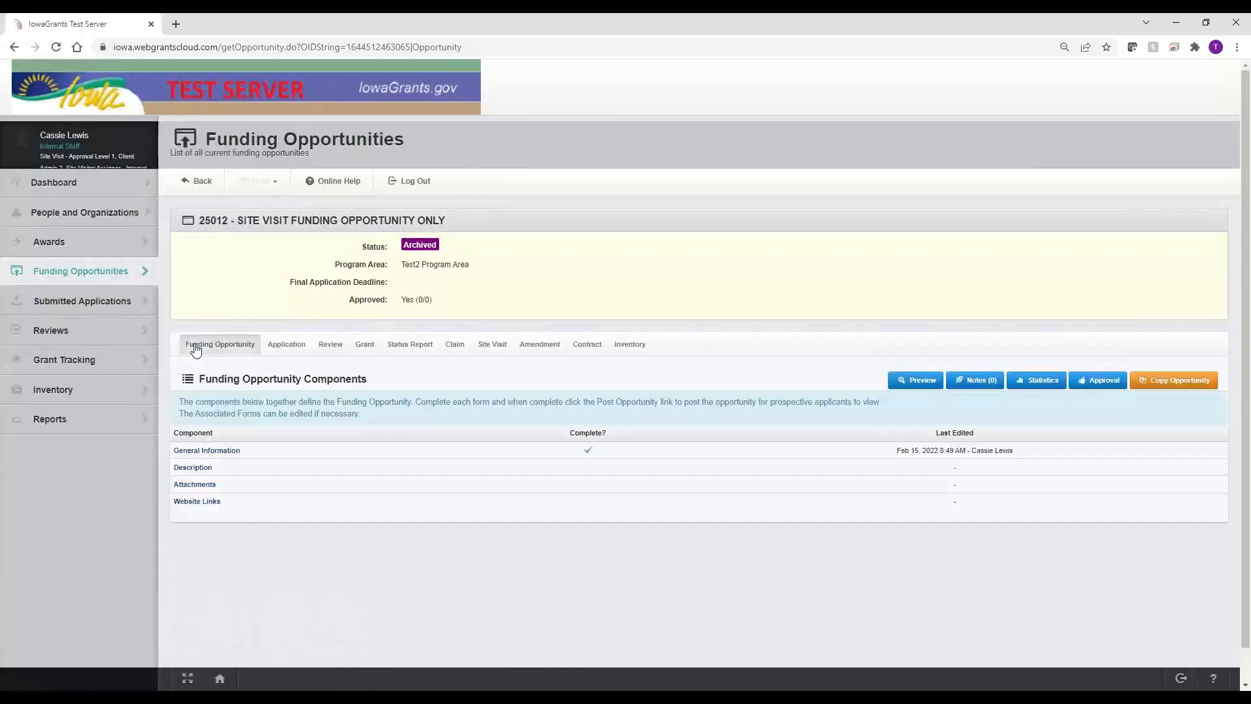
{"action": "left_click", "coordinate": [222, 451]}
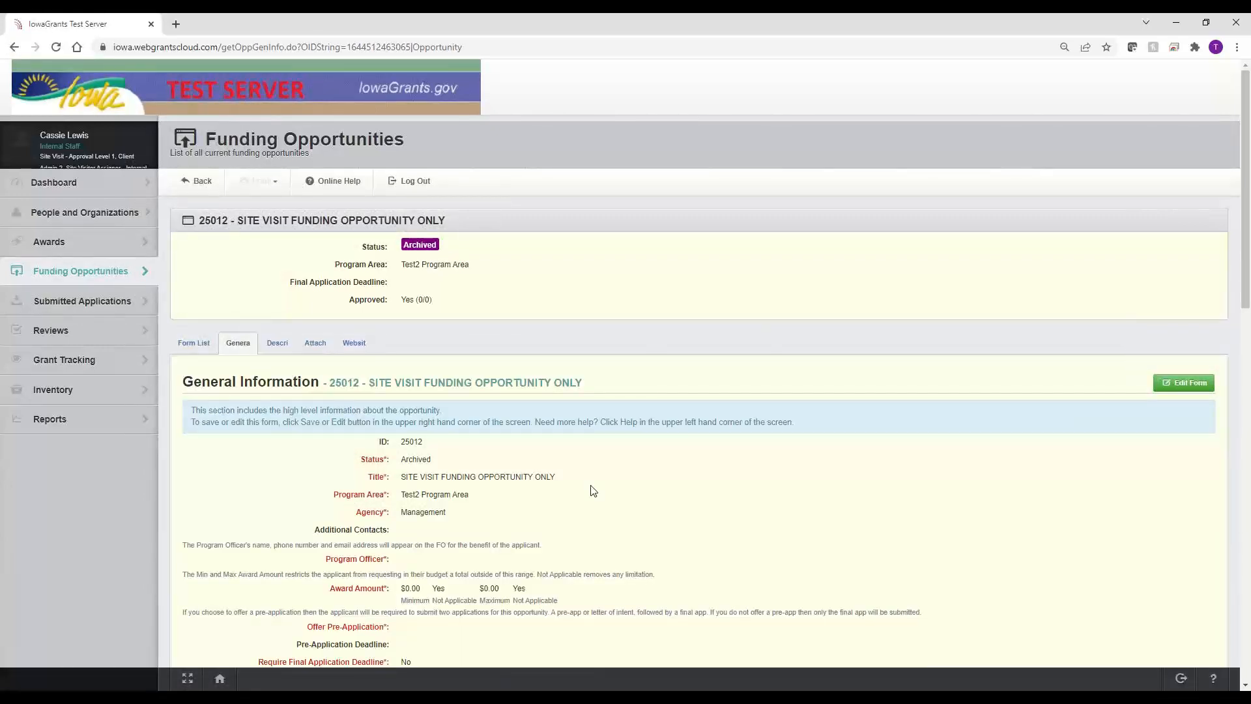
{"action": "scroll", "coordinate": [593, 490], "scroll_direction": "down", "scroll_amount": 10}
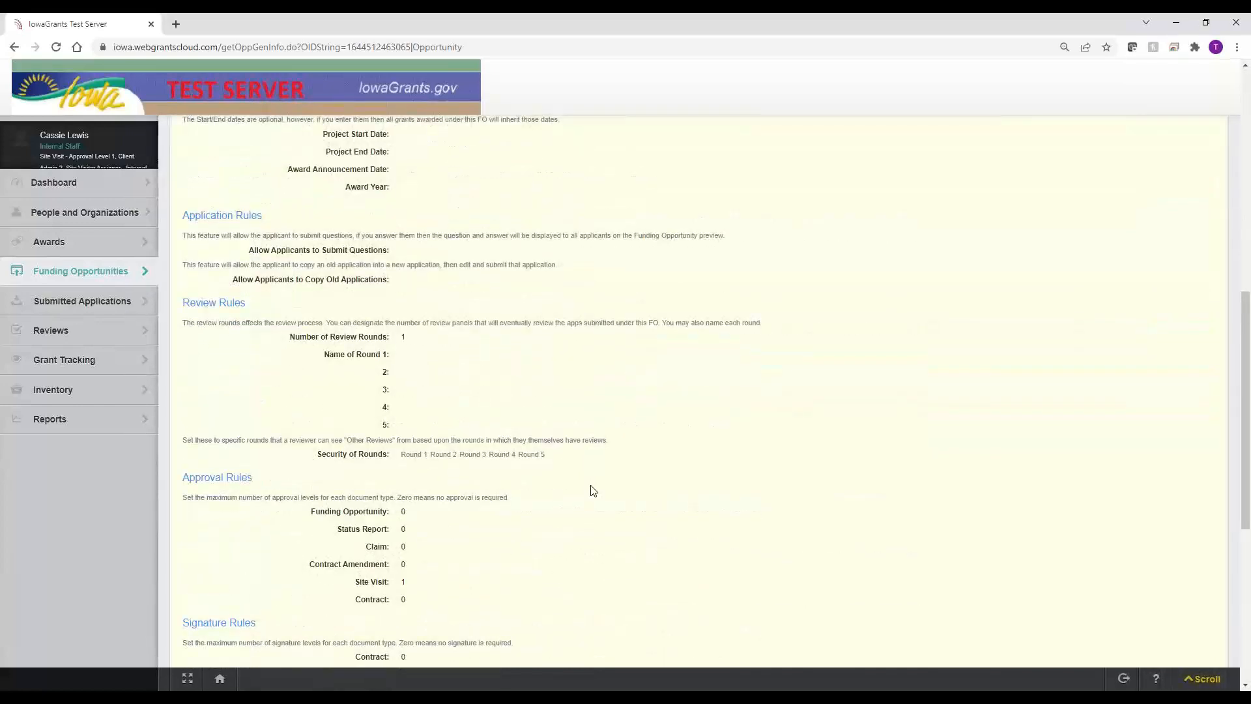
{"action": "scroll", "coordinate": [409, 383], "scroll_direction": "down", "scroll_amount": 3}
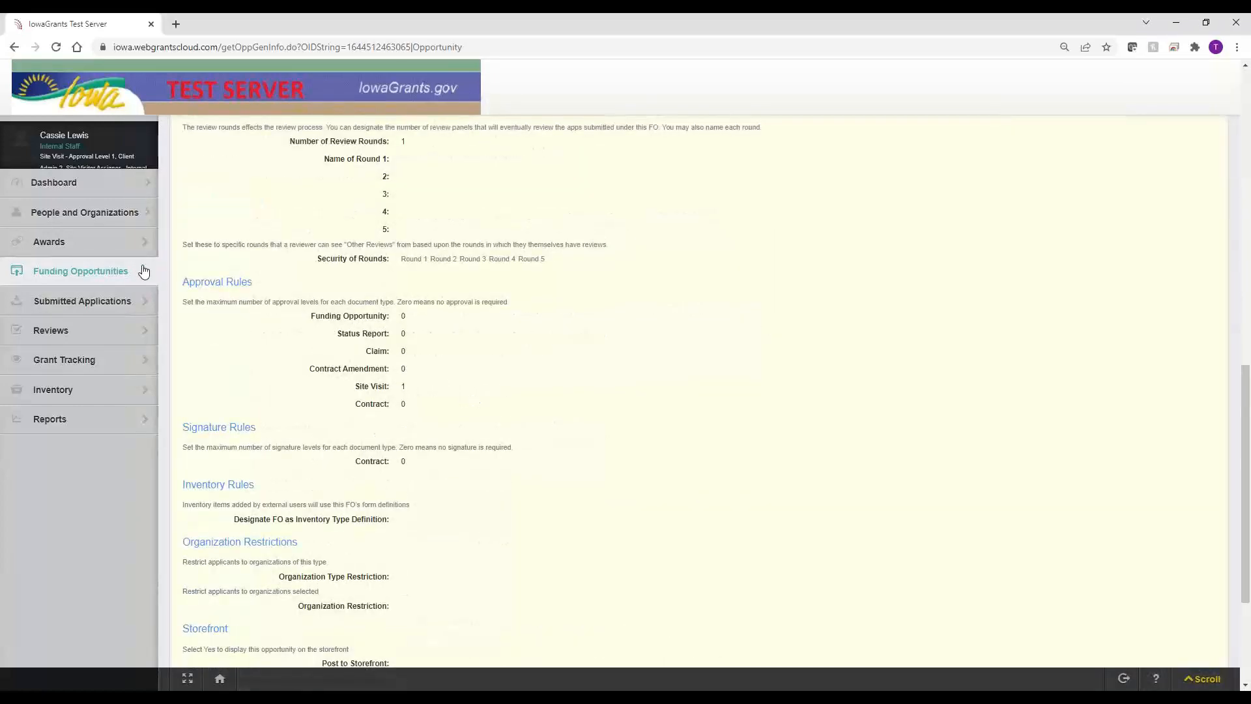
{"action": "left_click_drag", "start_coordinate": [181, 283], "coordinate": [264, 283]}
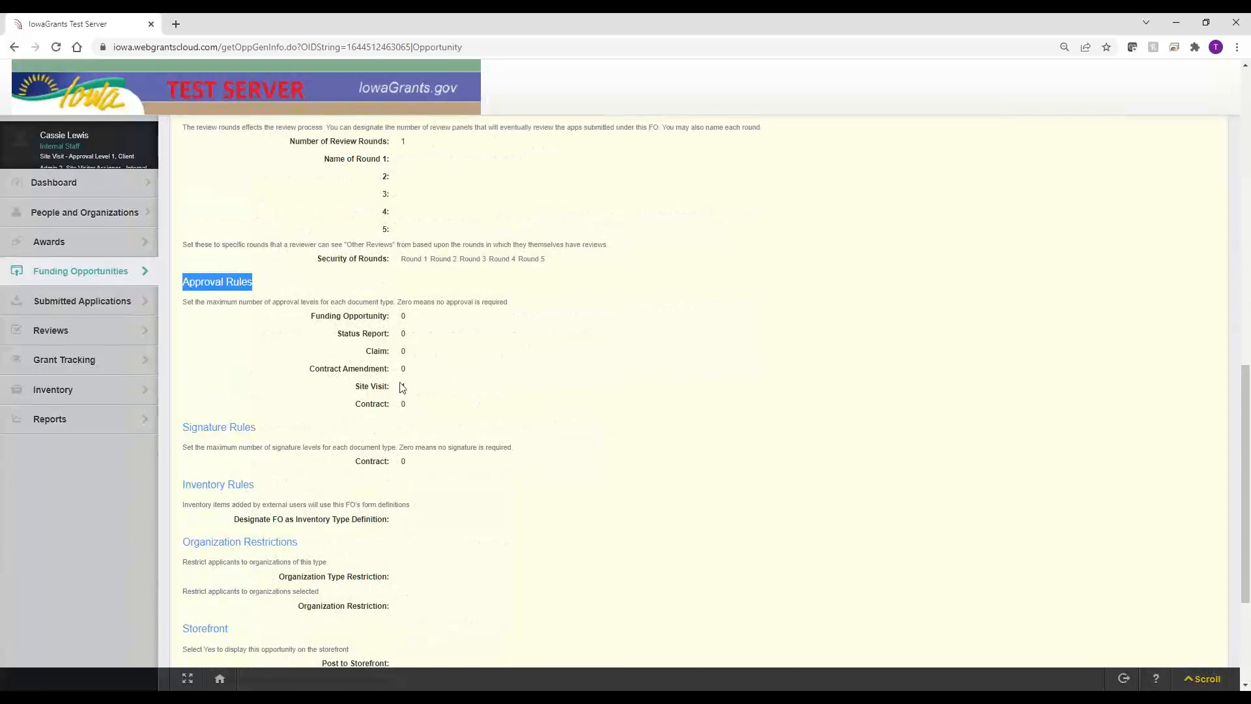
{"action": "left_click_drag", "start_coordinate": [425, 391], "coordinate": [352, 393]}
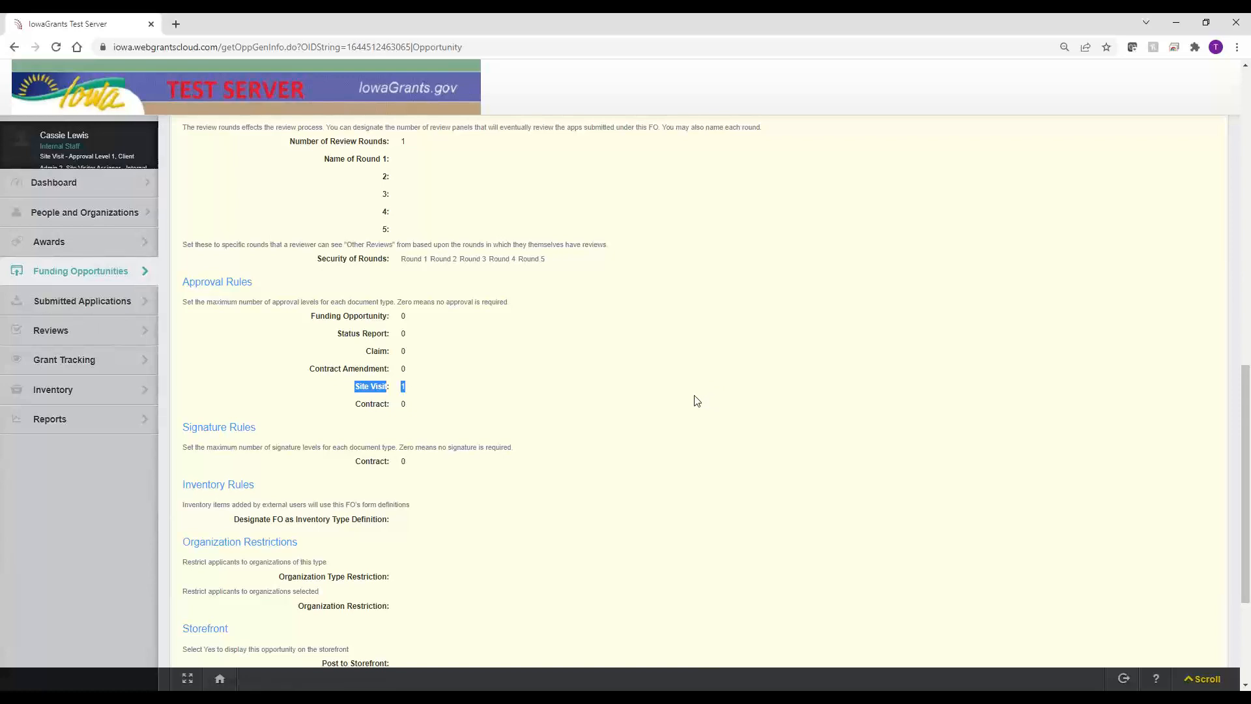
{"action": "scroll", "coordinate": [696, 400], "scroll_direction": "up", "scroll_amount": 15}
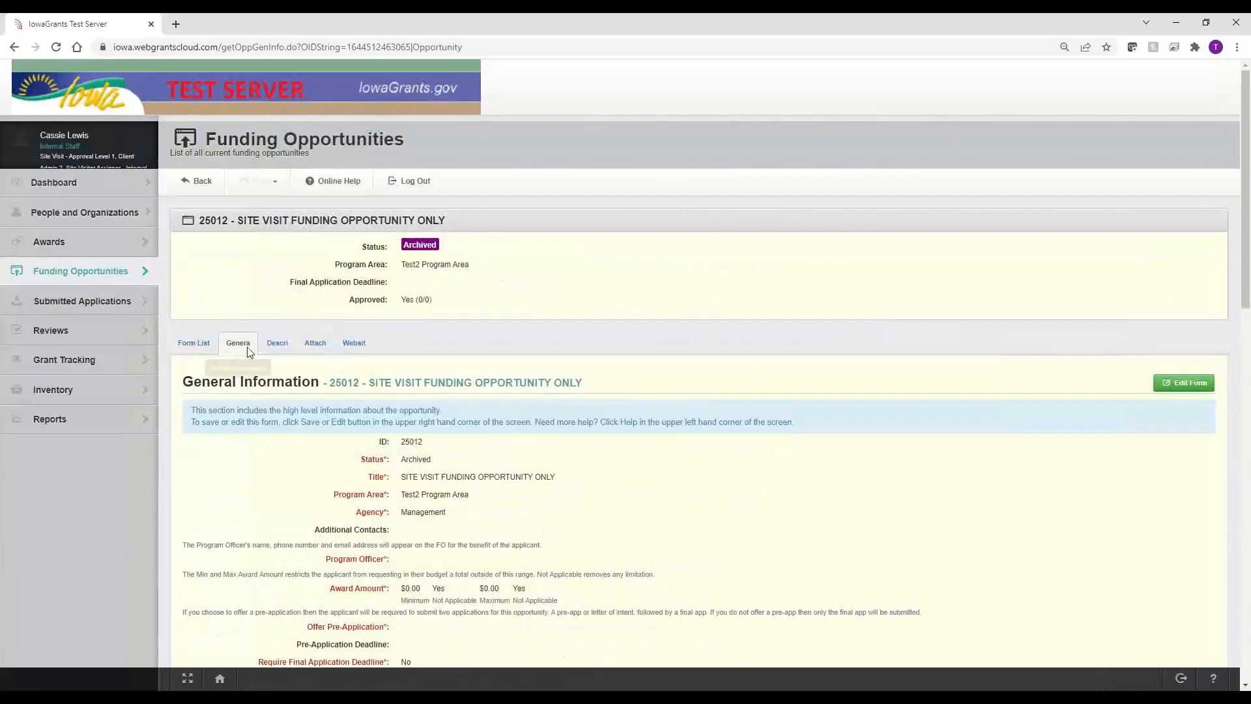
Step: Sort the Site Visit forms by type and make Notes and Documentation and Grants Visited editable
{"action": "left_click", "coordinate": [191, 343]}
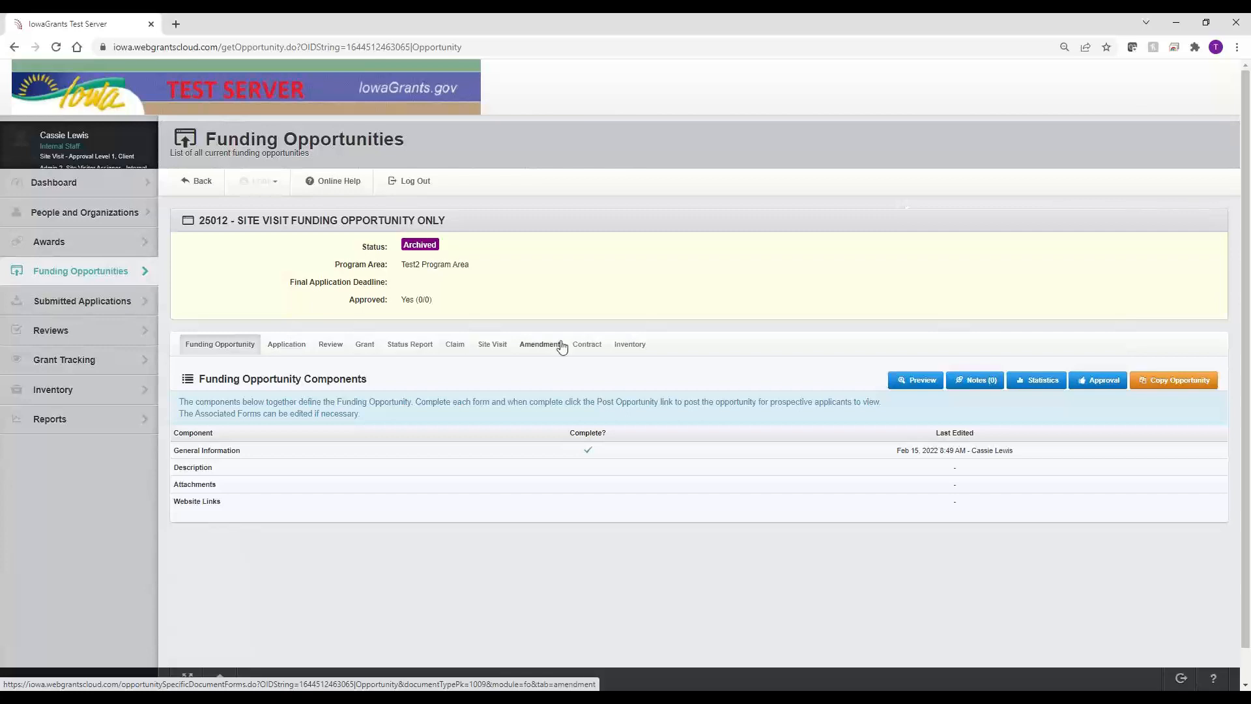
{"action": "left_click", "coordinate": [493, 349]}
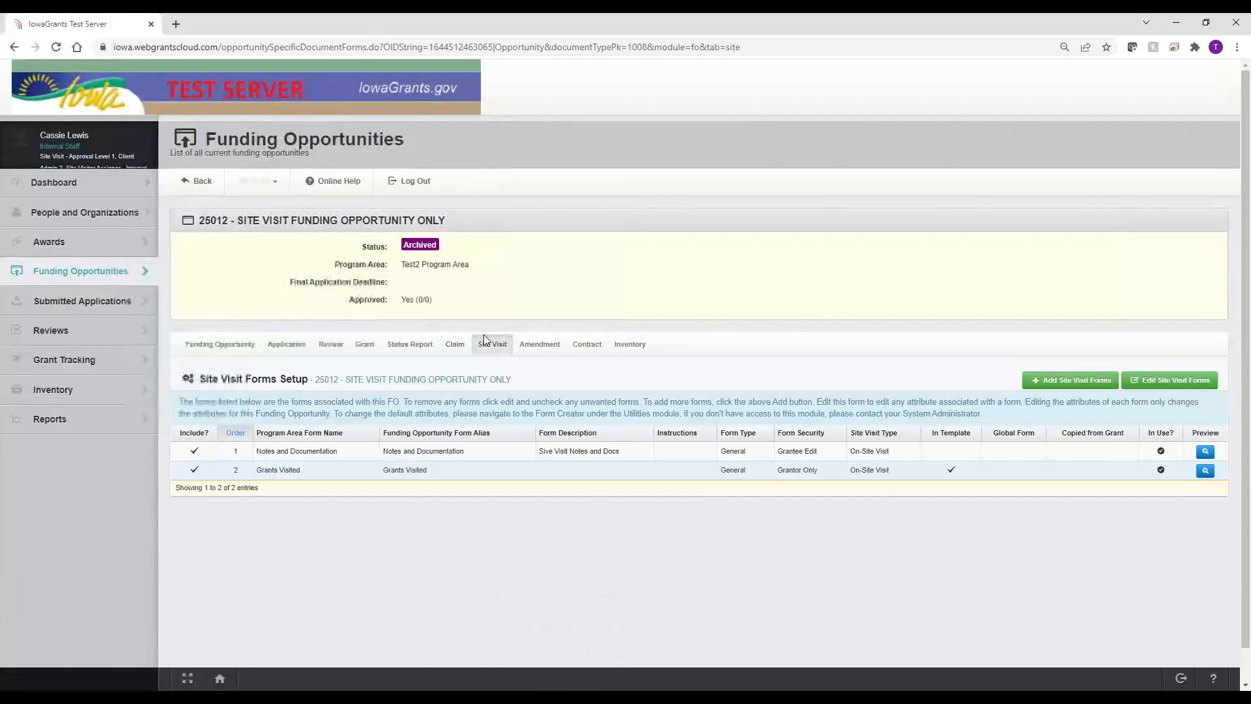
{"action": "left_click", "coordinate": [886, 436]}
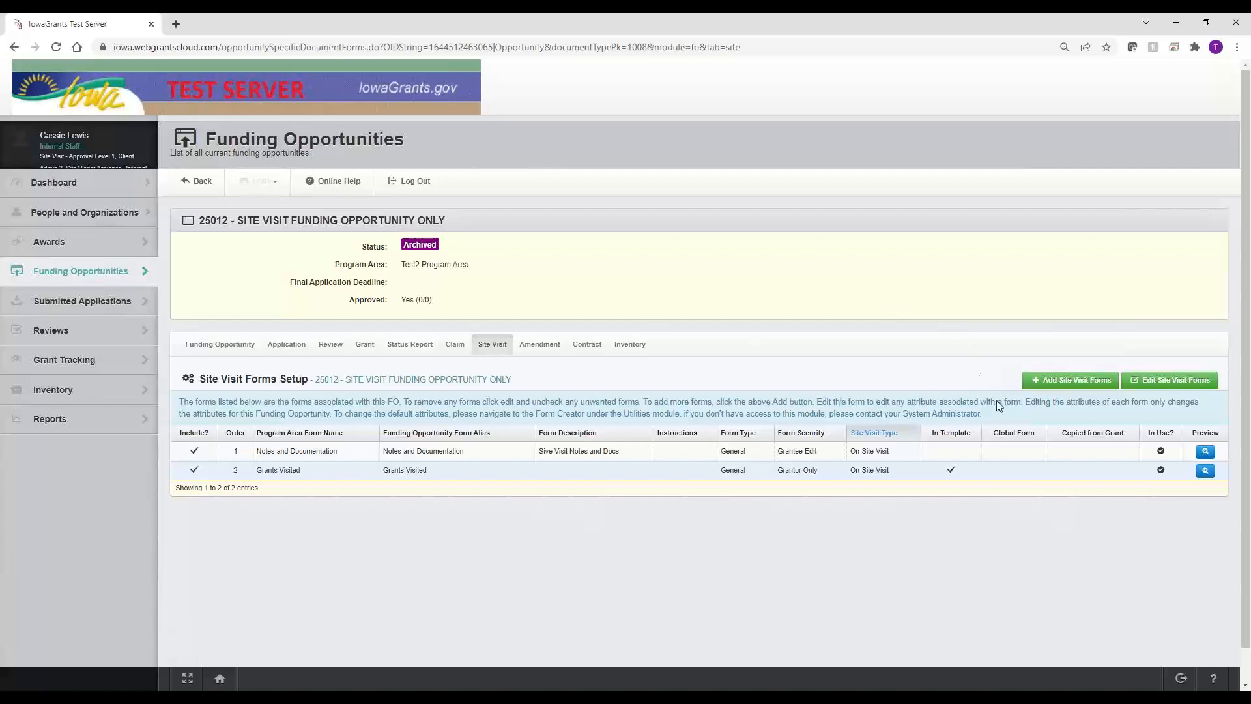
{"action": "left_click", "coordinate": [1157, 383]}
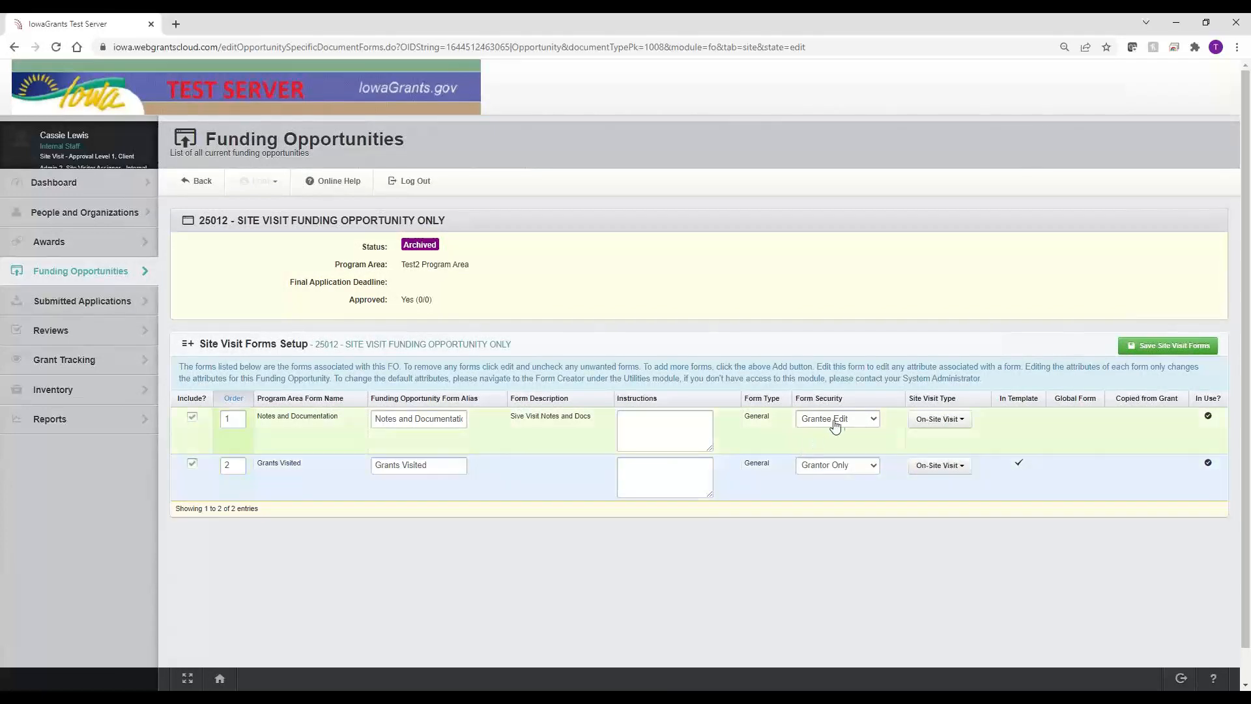
{"action": "left_click_drag", "start_coordinate": [438, 465], "coordinate": [362, 472]}
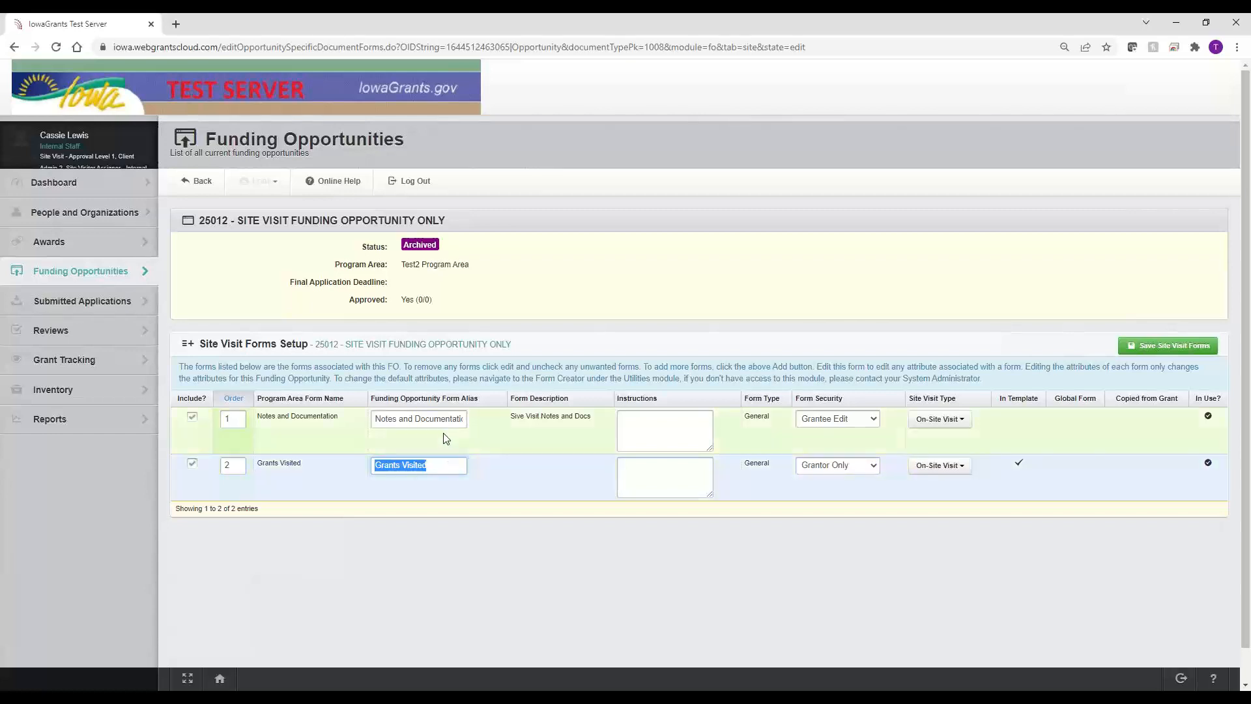
{"action": "left_click", "coordinate": [343, 423]}
{"action": "left_click_drag", "start_coordinate": [344, 423], "coordinate": [264, 425]}
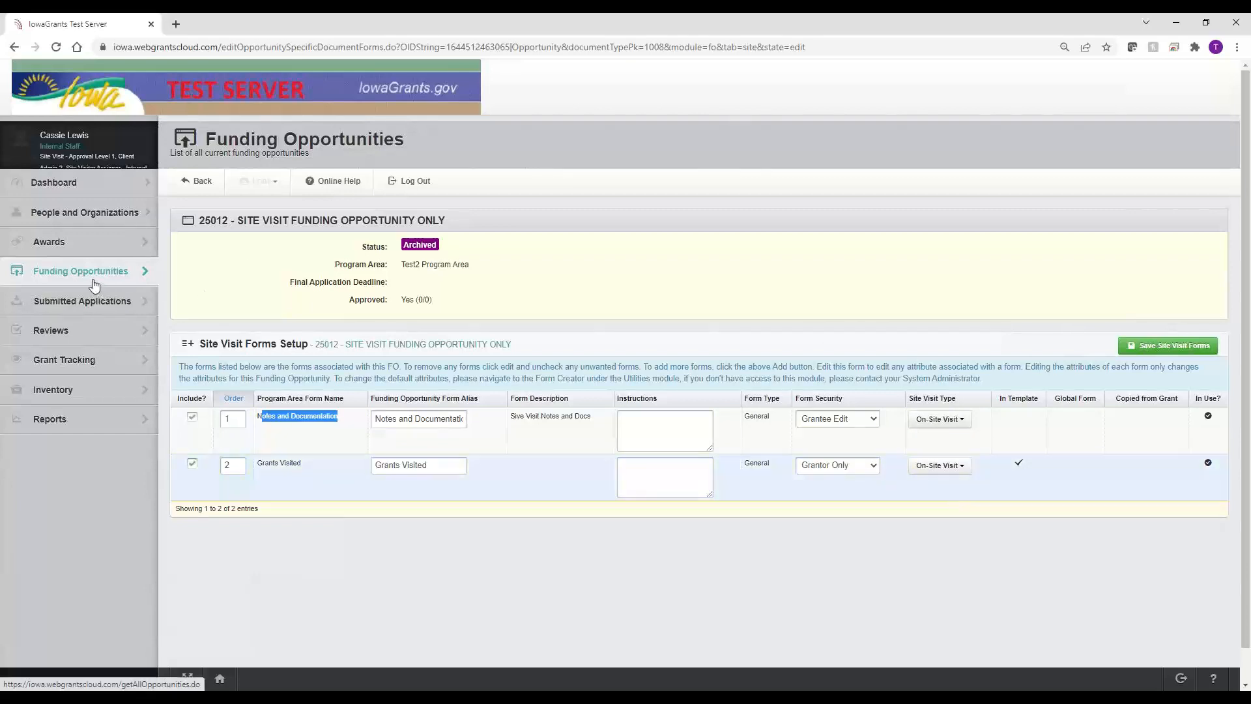
Step: Search Organizations for 'baseline', open BaseLine Organization's Site Visits, and choose Add Site Visit
{"action": "left_click", "coordinate": [102, 223]}
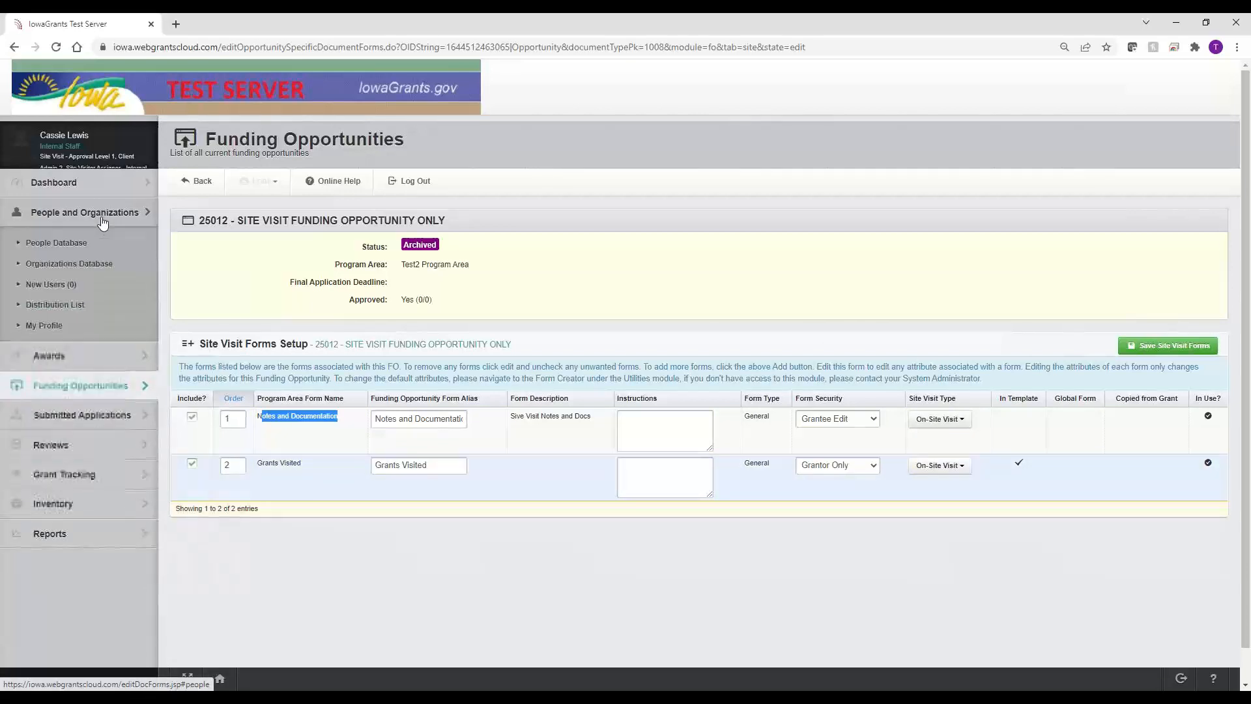
{"action": "left_click", "coordinate": [89, 268]}
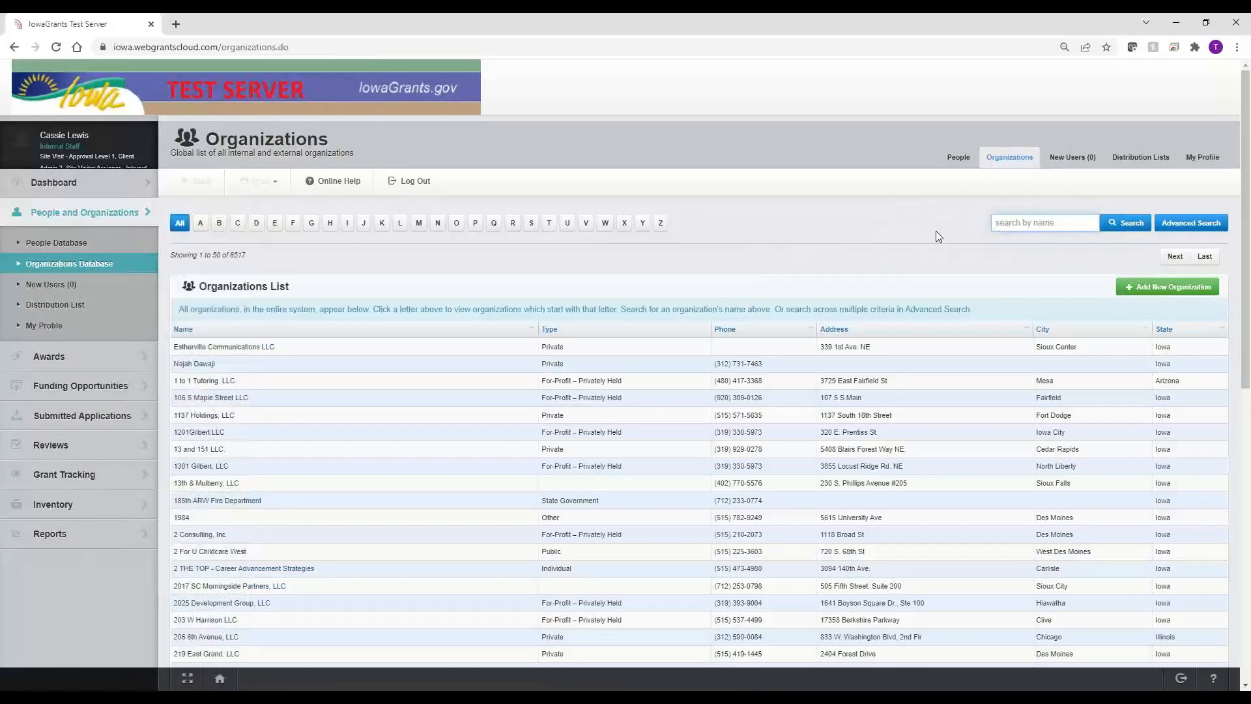
{"action": "left_click", "coordinate": [1023, 224]}
{"action": "type", "text": "baseline"}
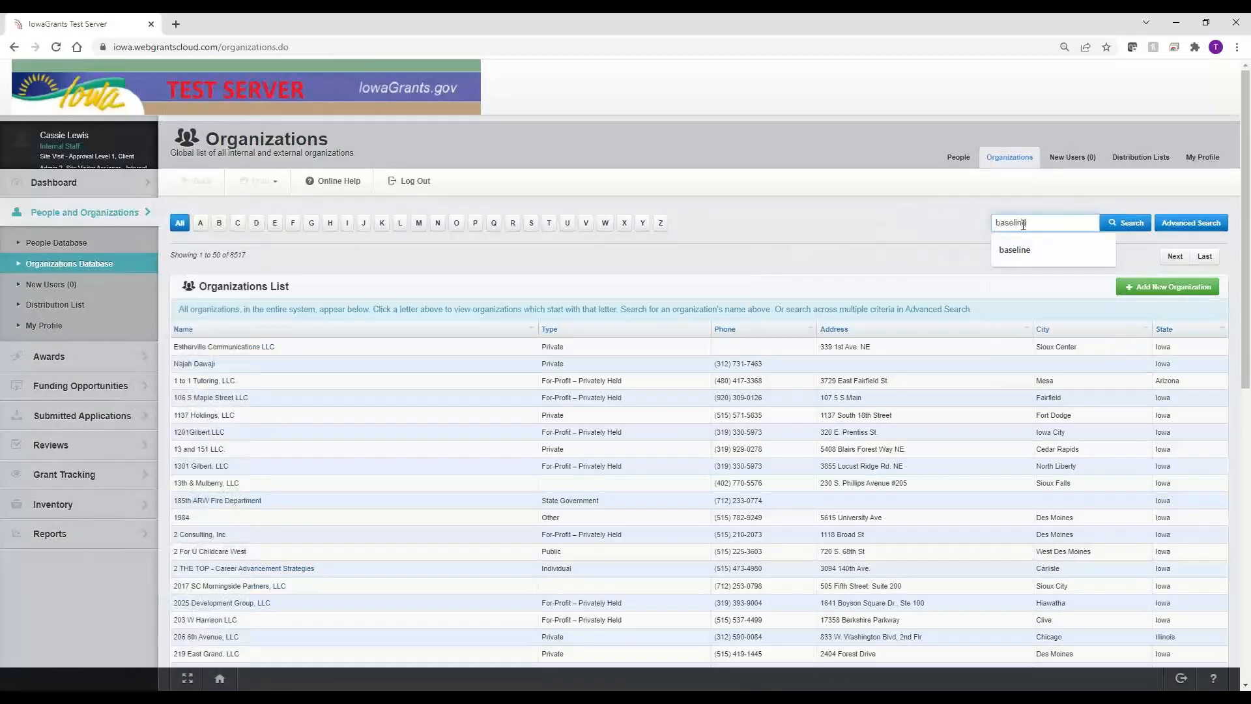
{"action": "key", "text": "Return"}
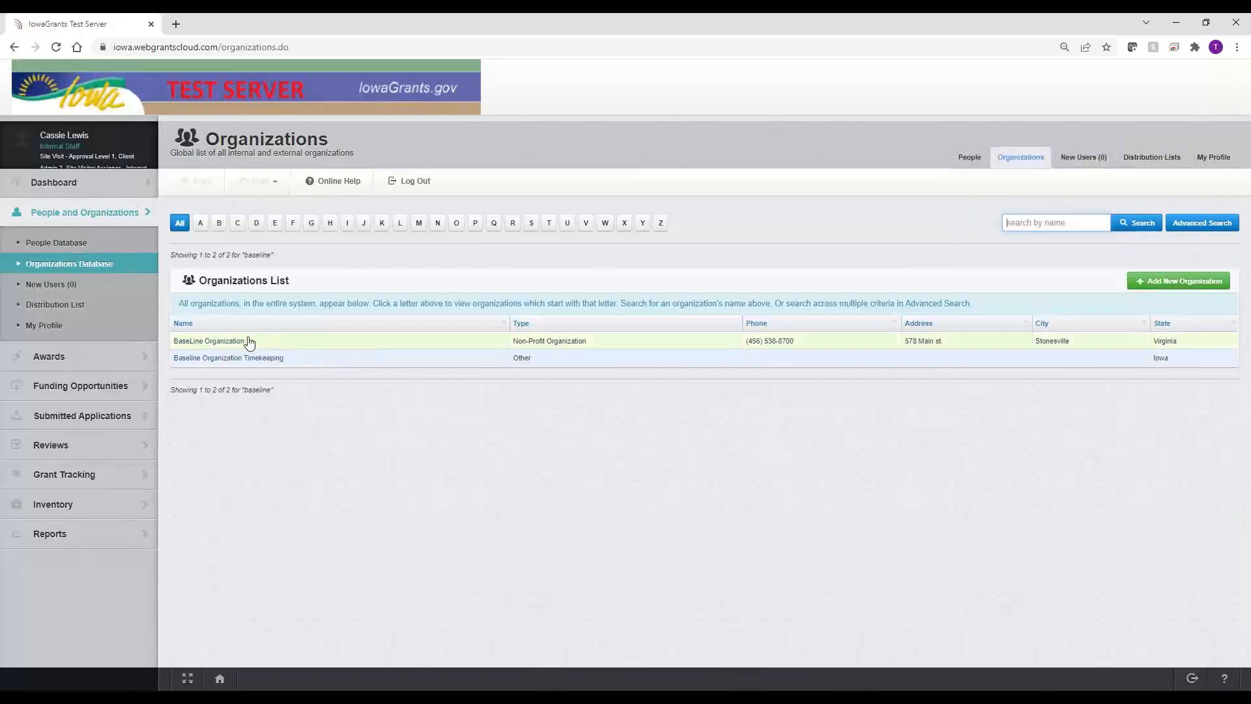
{"action": "left_click", "coordinate": [243, 341]}
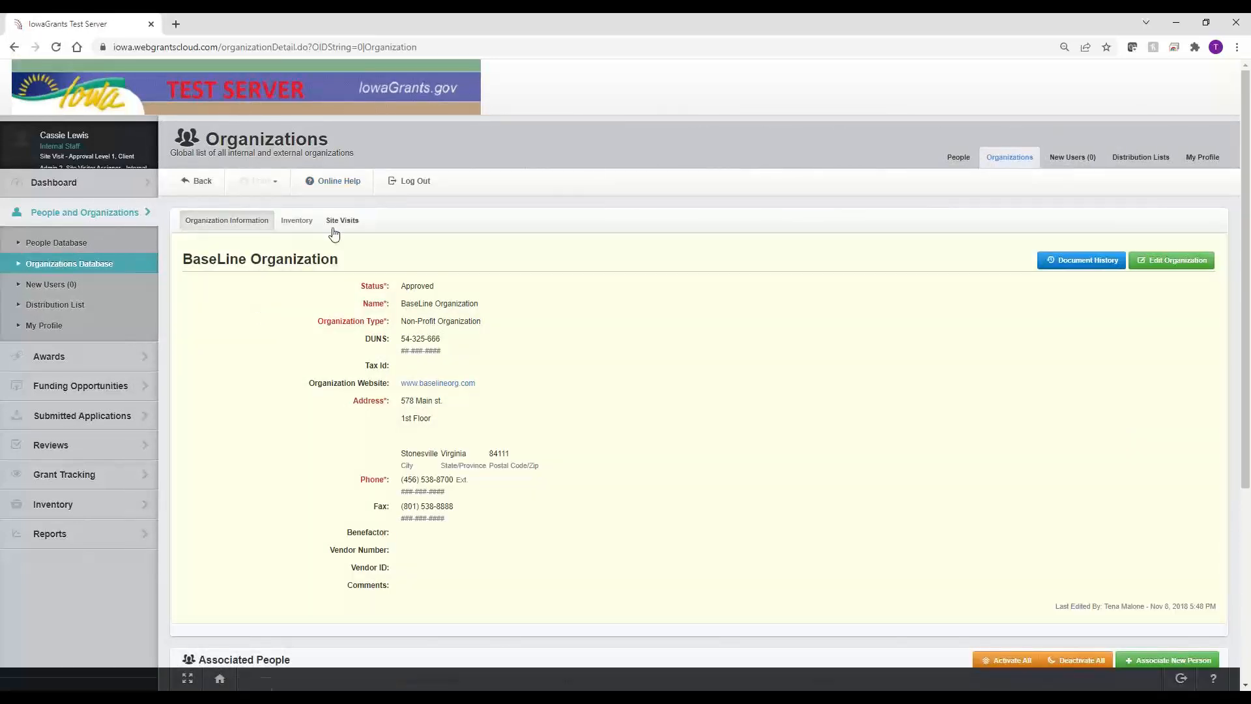
{"action": "left_click", "coordinate": [341, 221]}
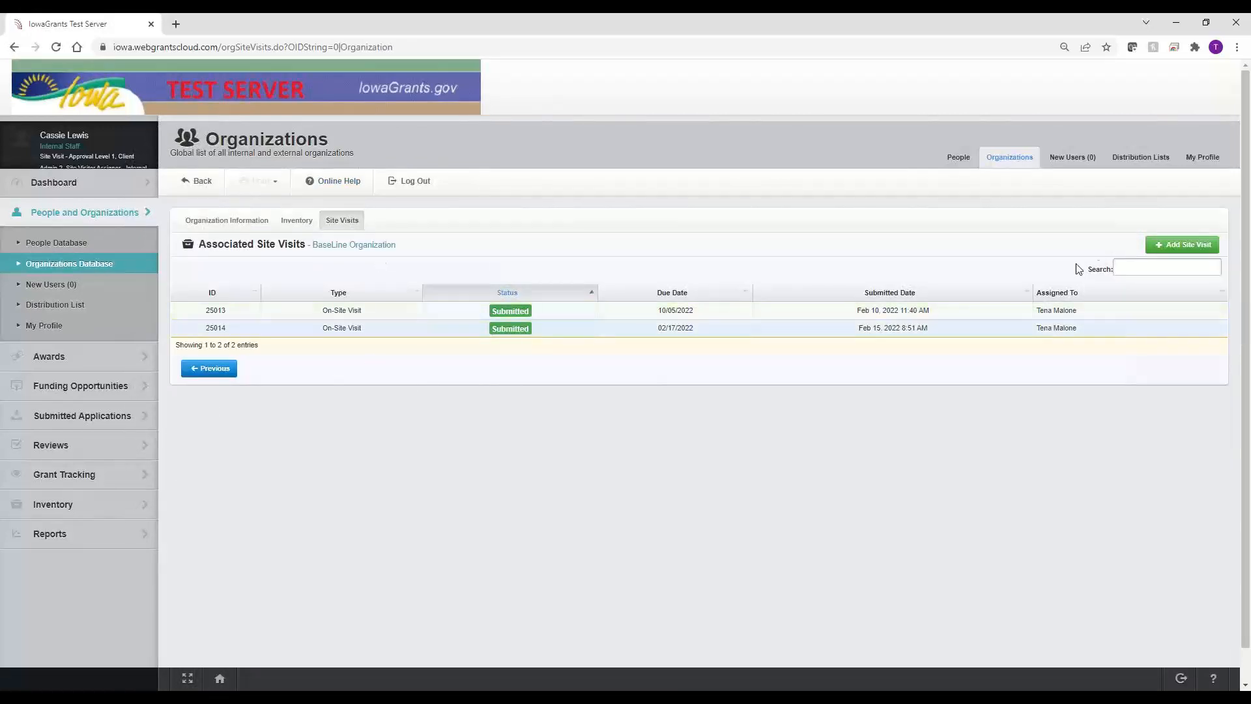
{"action": "left_click", "coordinate": [1173, 252]}
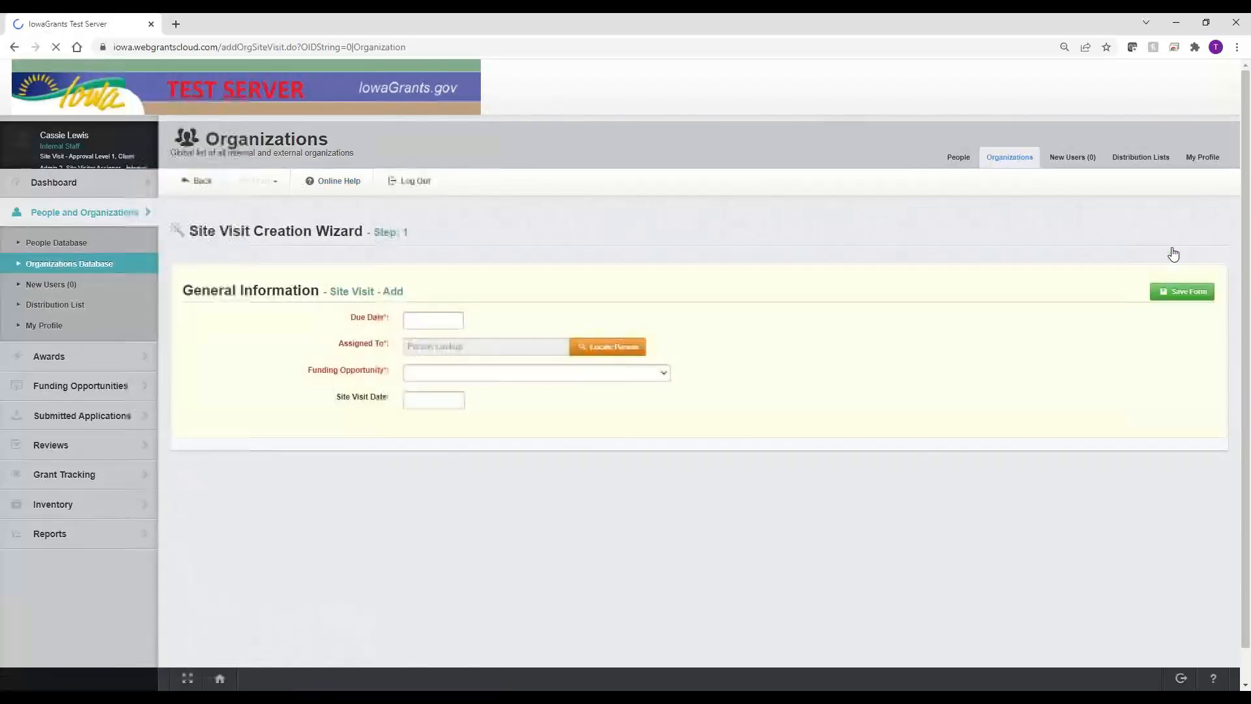
Step: Set the site visit Due Date to 03/15/2022
{"action": "left_click", "coordinate": [419, 320]}
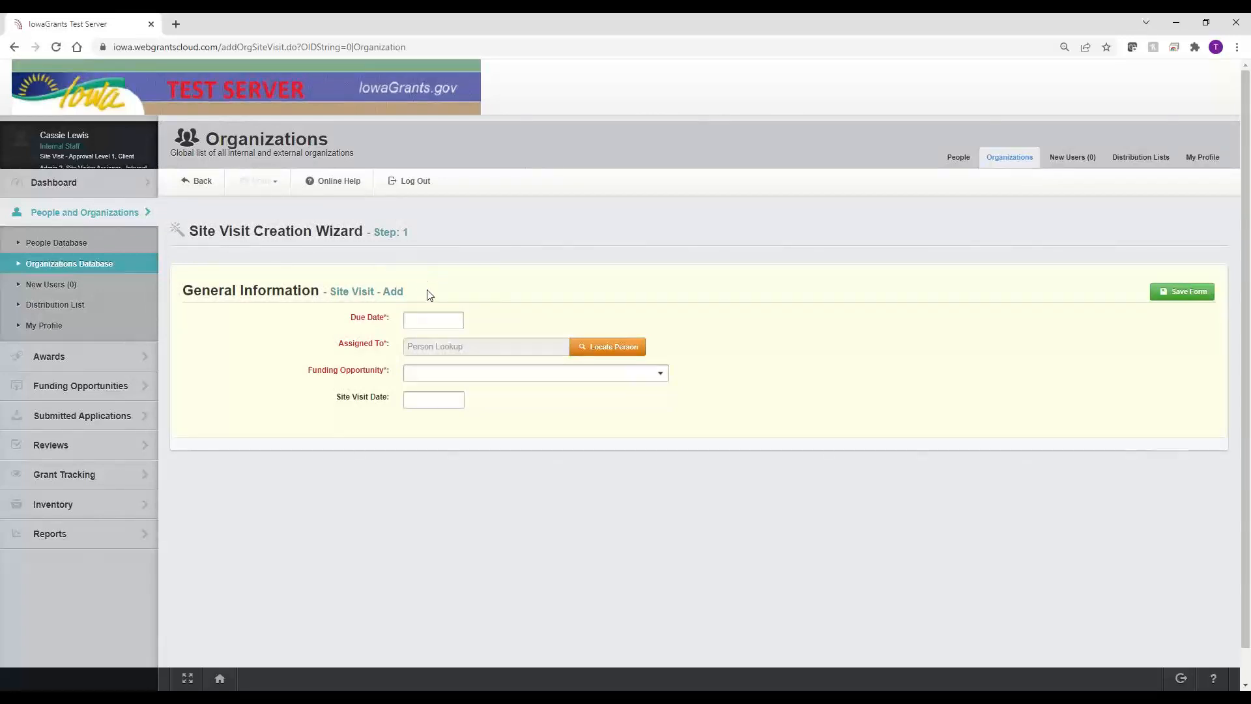
{"action": "left_click_drag", "start_coordinate": [427, 291], "coordinate": [323, 292]}
{"action": "left_click", "coordinate": [453, 291]}
{"action": "left_click", "coordinate": [411, 318]}
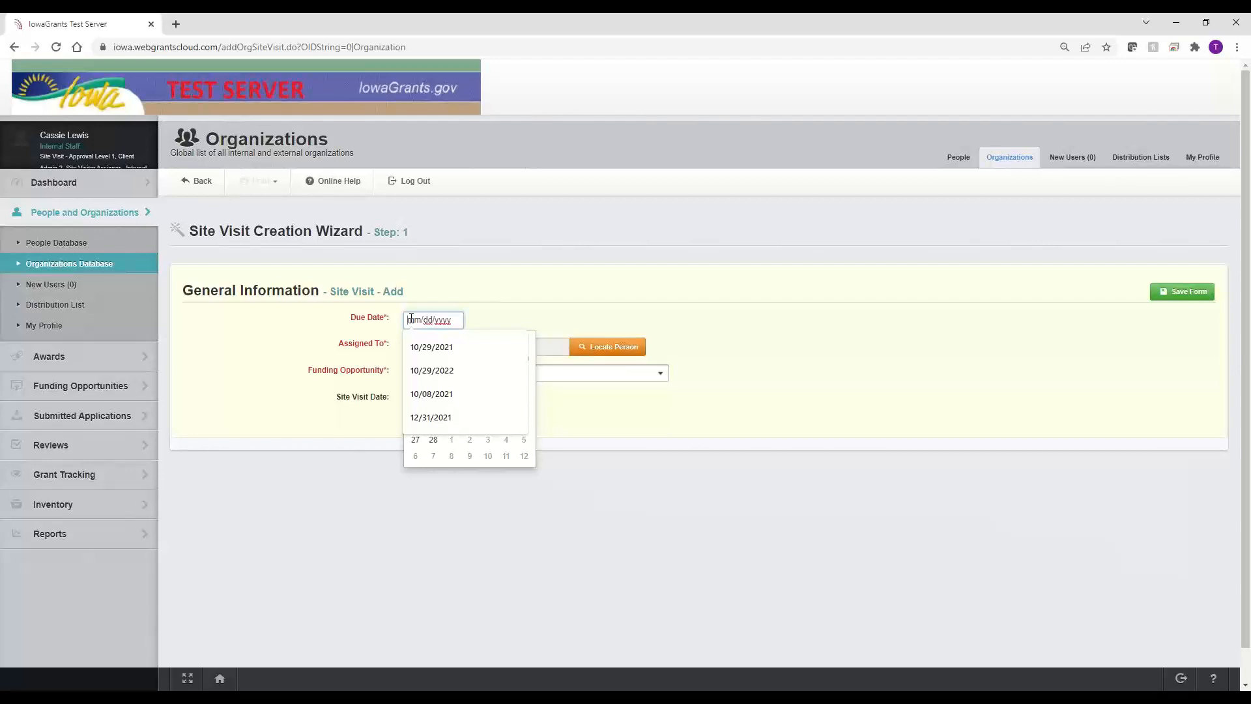
{"action": "type", "text": "03152021"}
{"action": "key", "text": "BackSpace"}
{"action": "type", "text": "2022"}
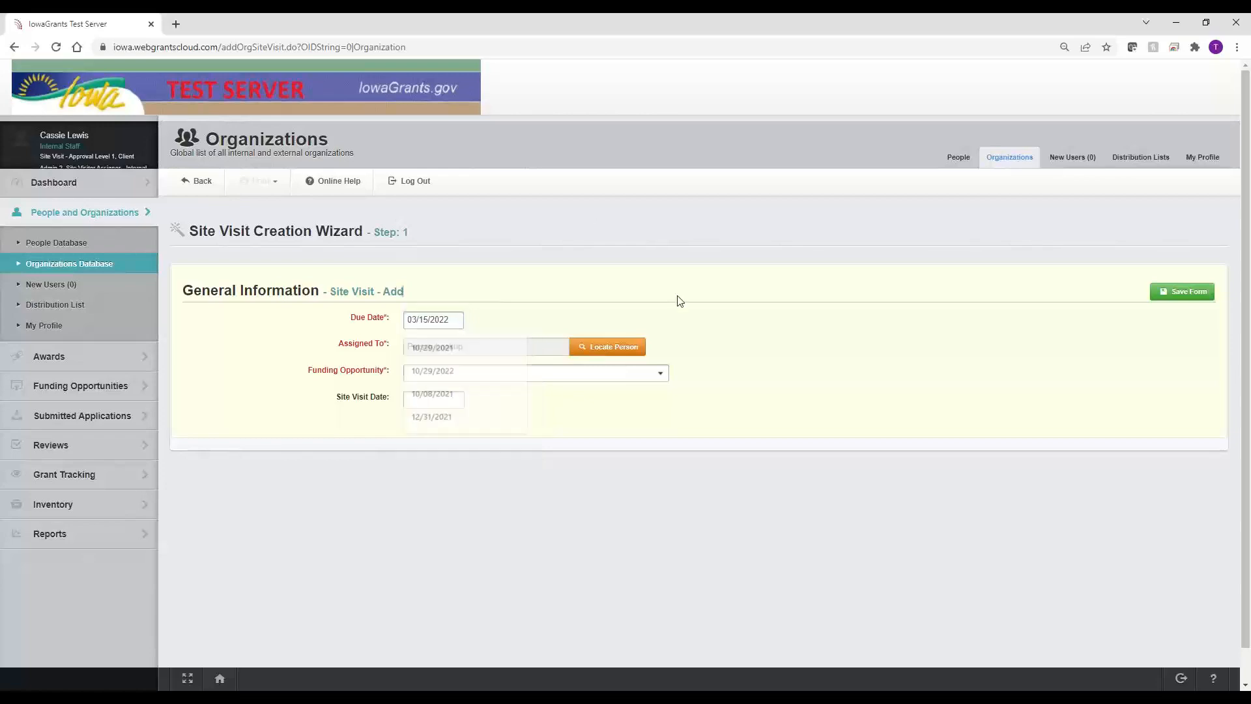
Step: Assign the visit to the staff member found by a surname search in Locate Person
{"action": "left_click", "coordinate": [623, 349]}
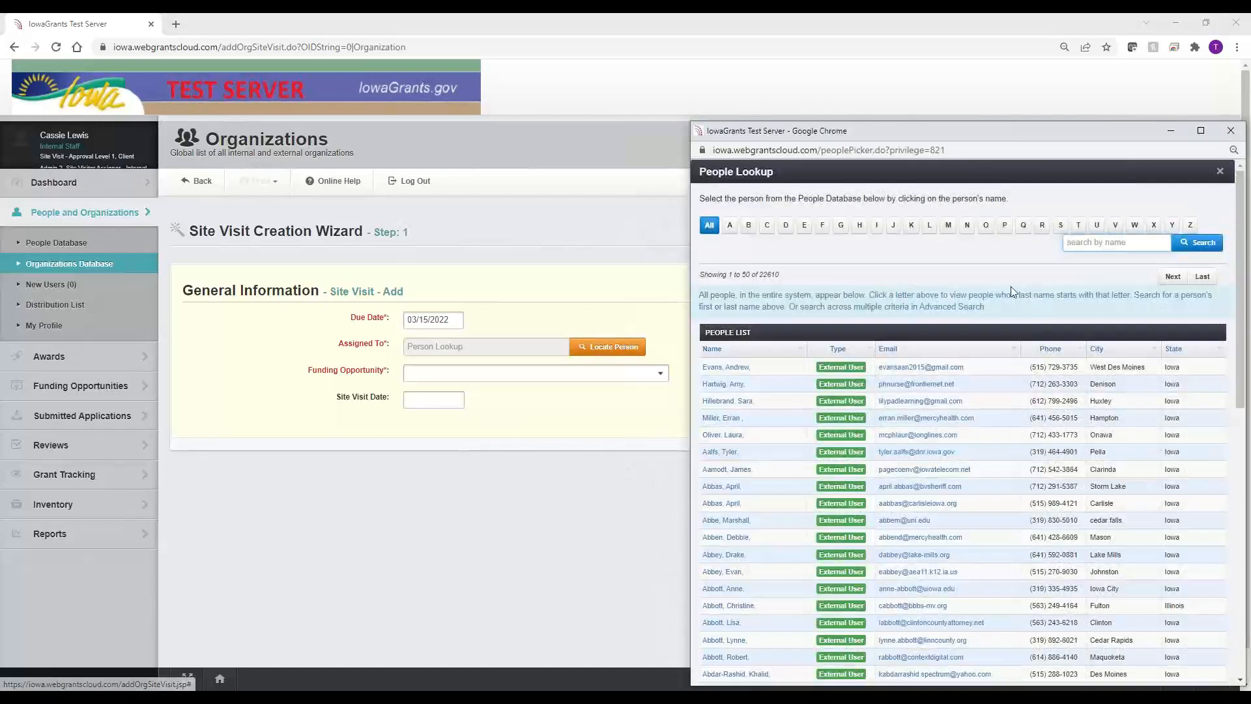
{"action": "left_click", "coordinate": [1119, 243]}
{"action": "type", "text": "T"}
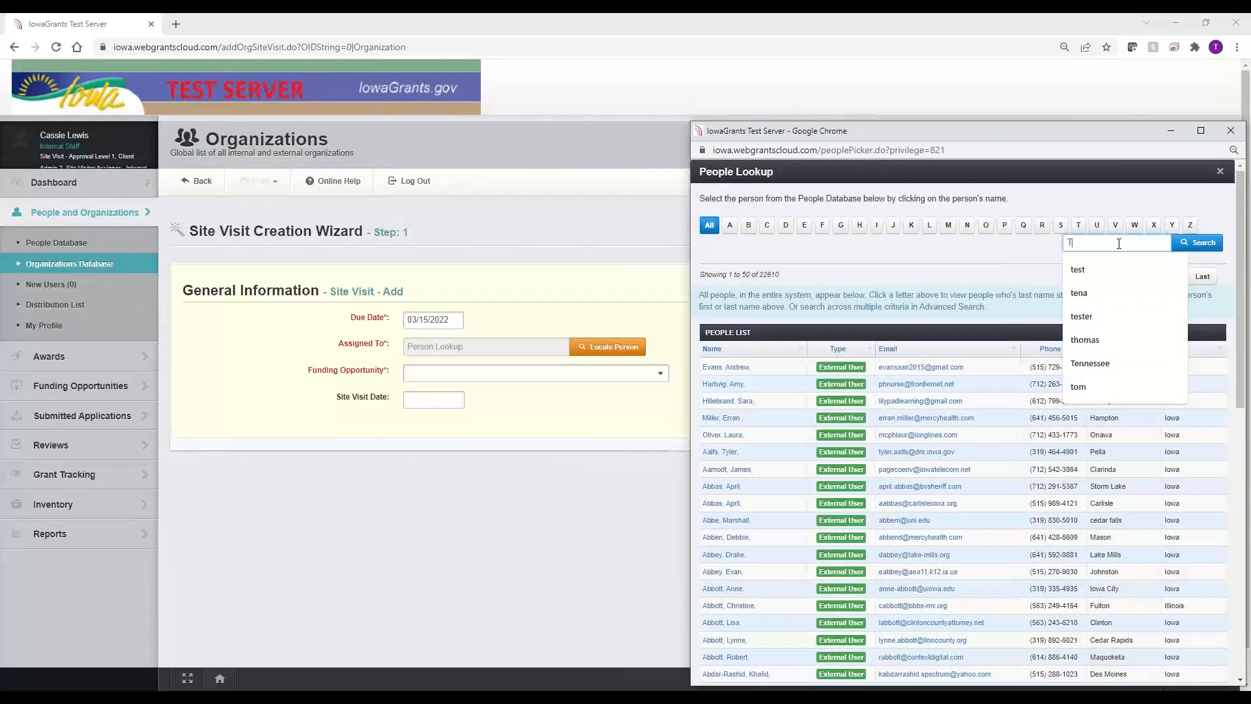
{"action": "key", "text": "BackSpace"}
{"action": "type", "text": "malone"}
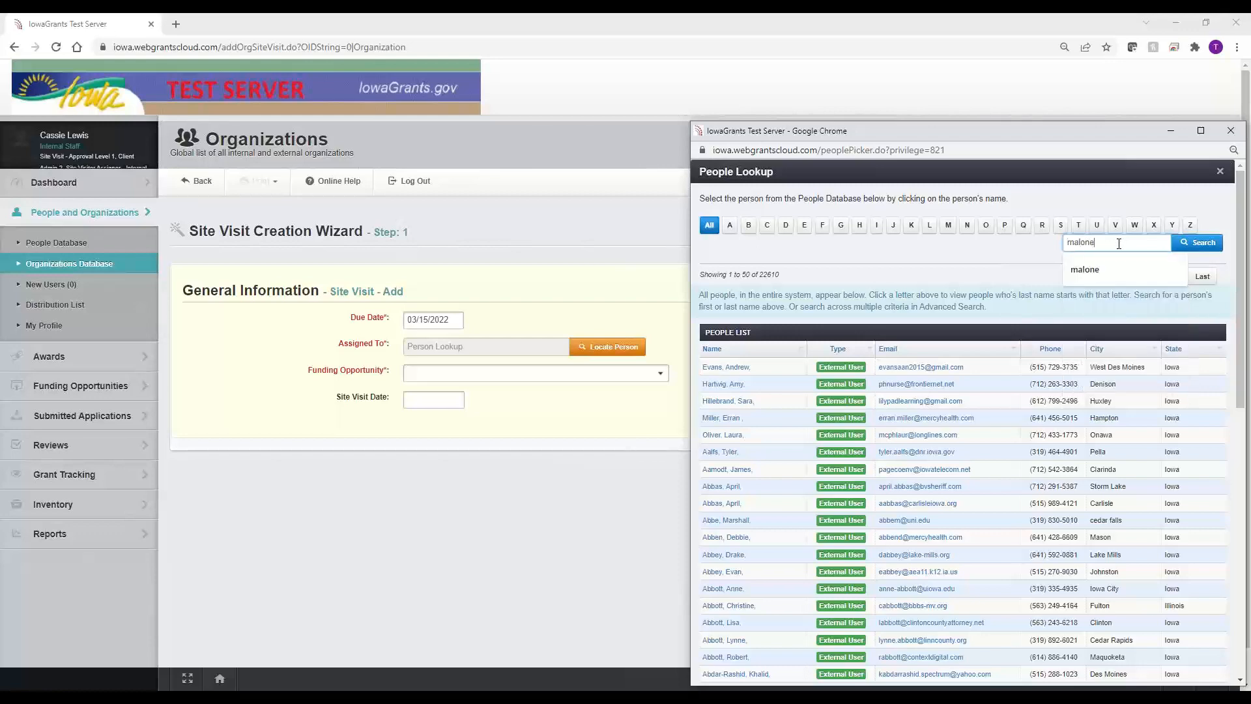
{"action": "key", "text": "Return"}
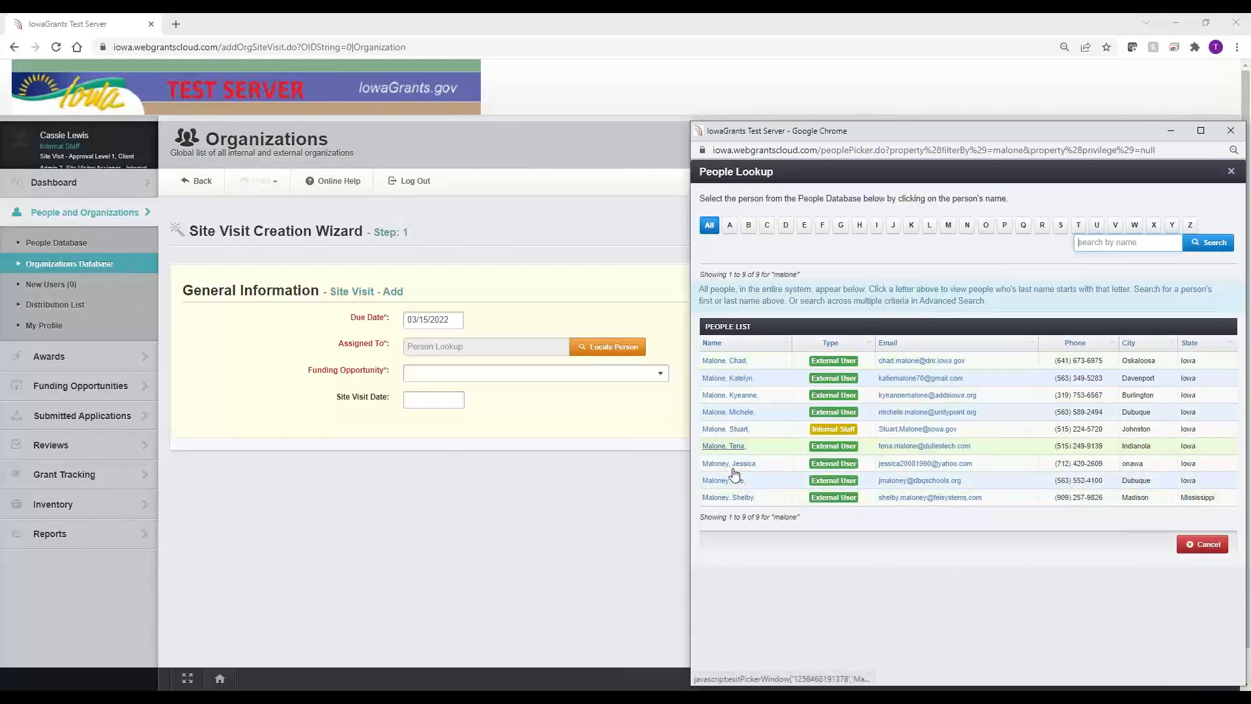
{"action": "left_click", "coordinate": [725, 445]}
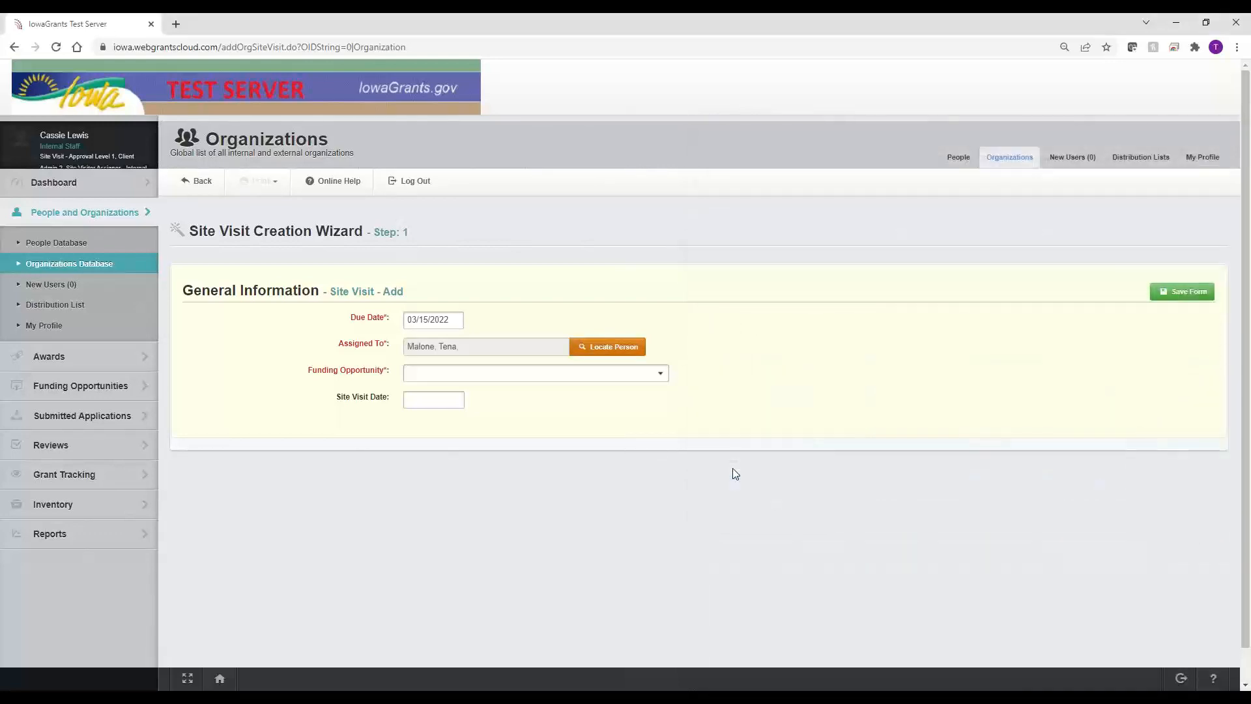
{"action": "left_click_drag", "start_coordinate": [329, 353], "coordinate": [386, 347]}
{"action": "left_click", "coordinate": [303, 342]}
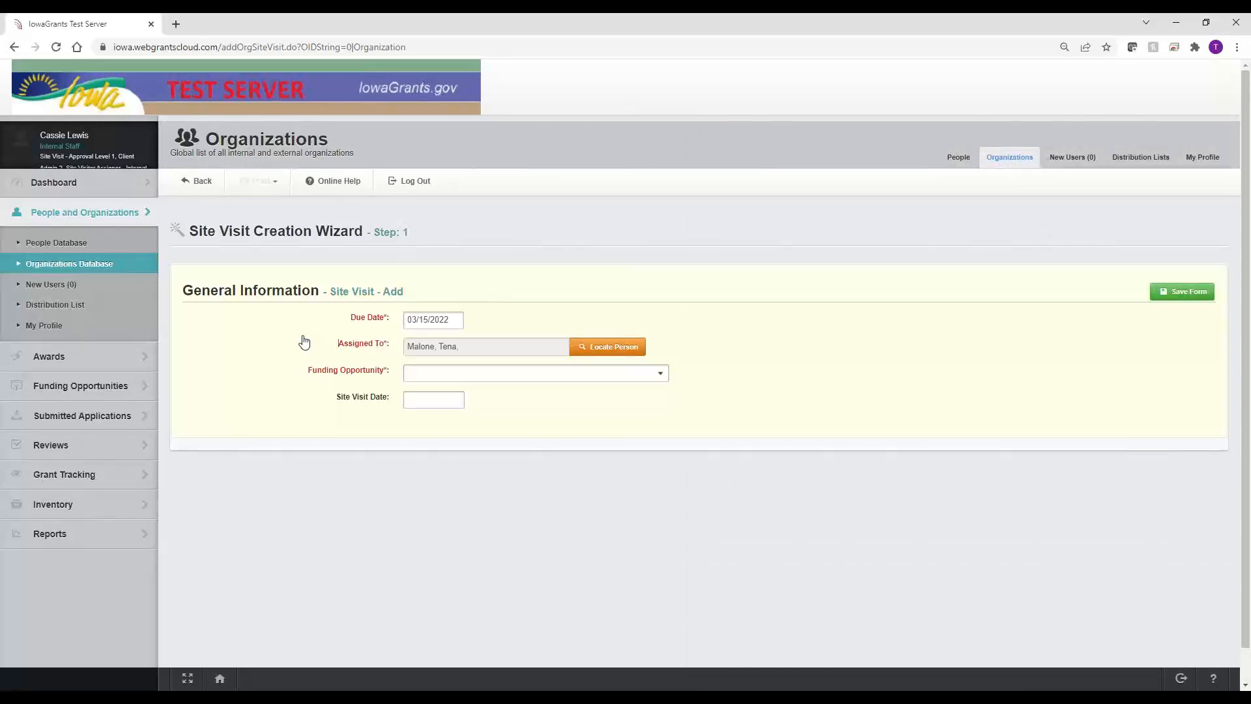
Step: Select 25012 - SITE VISIT FUNDING OPPORTUNITY ONLY (Archived), leaving Site Visit Date empty
{"action": "left_click", "coordinate": [494, 377]}
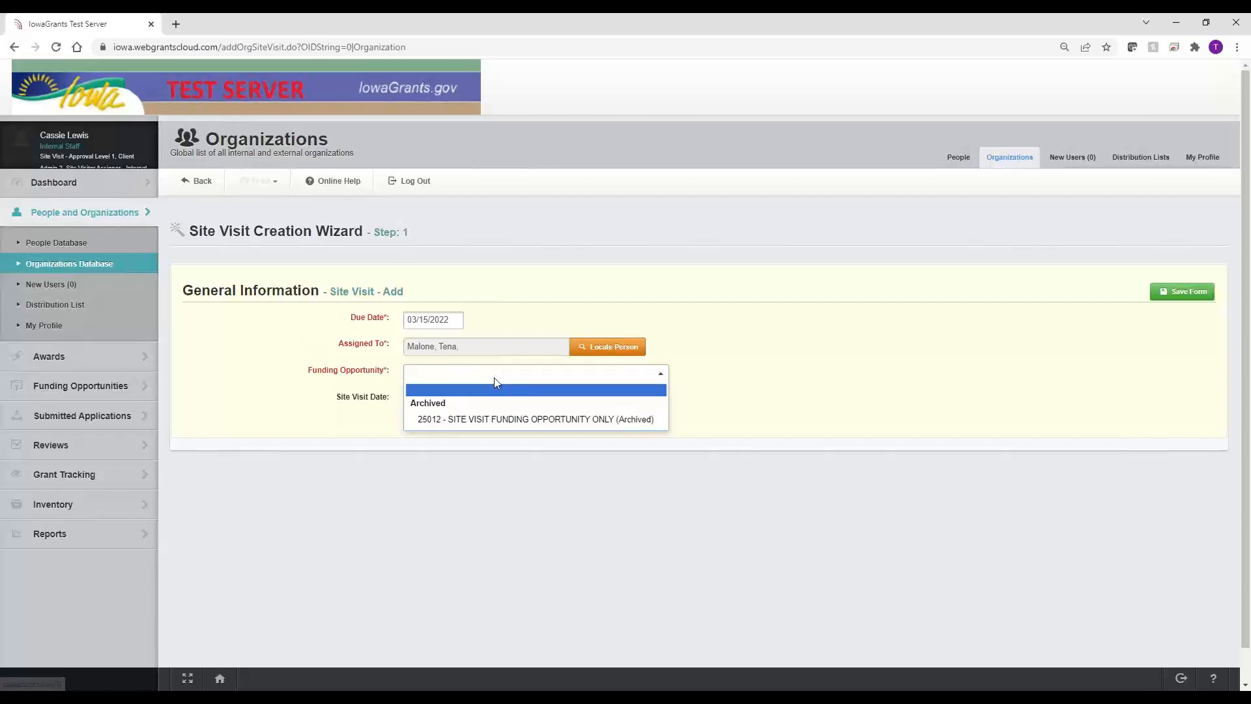
{"action": "left_click", "coordinate": [498, 420]}
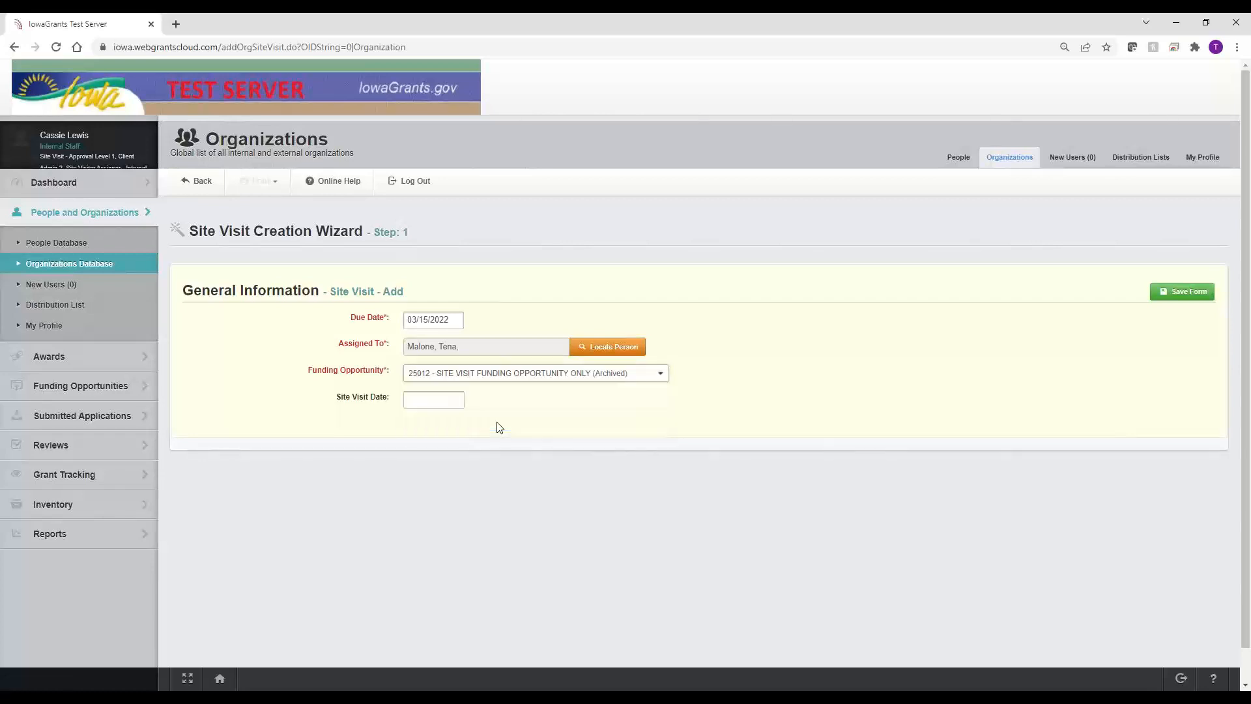
{"action": "mouse_move", "coordinate": [339, 400]}
{"action": "left_mouse_down"}
{"action": "mouse_move", "coordinate": [377, 399]}
{"action": "mouse_move", "coordinate": [357, 399]}
{"action": "left_mouse_up"}
{"action": "left_click", "coordinate": [335, 404]}
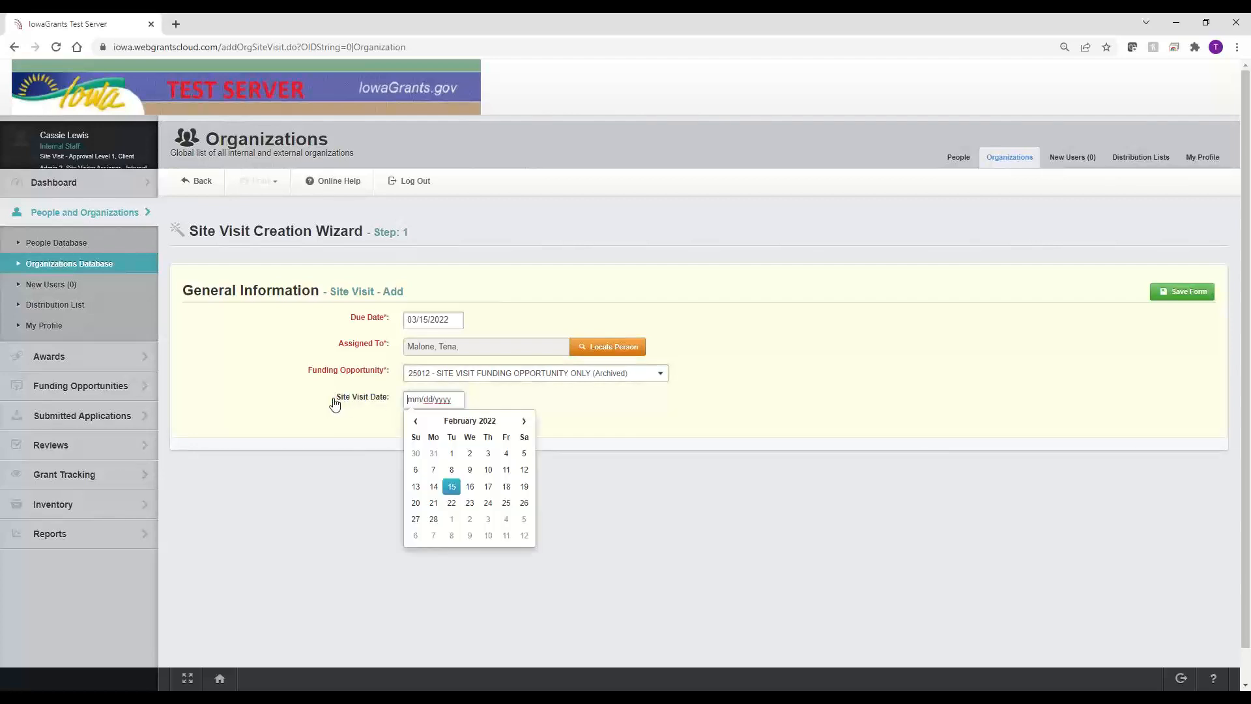
{"action": "left_click", "coordinate": [300, 416]}
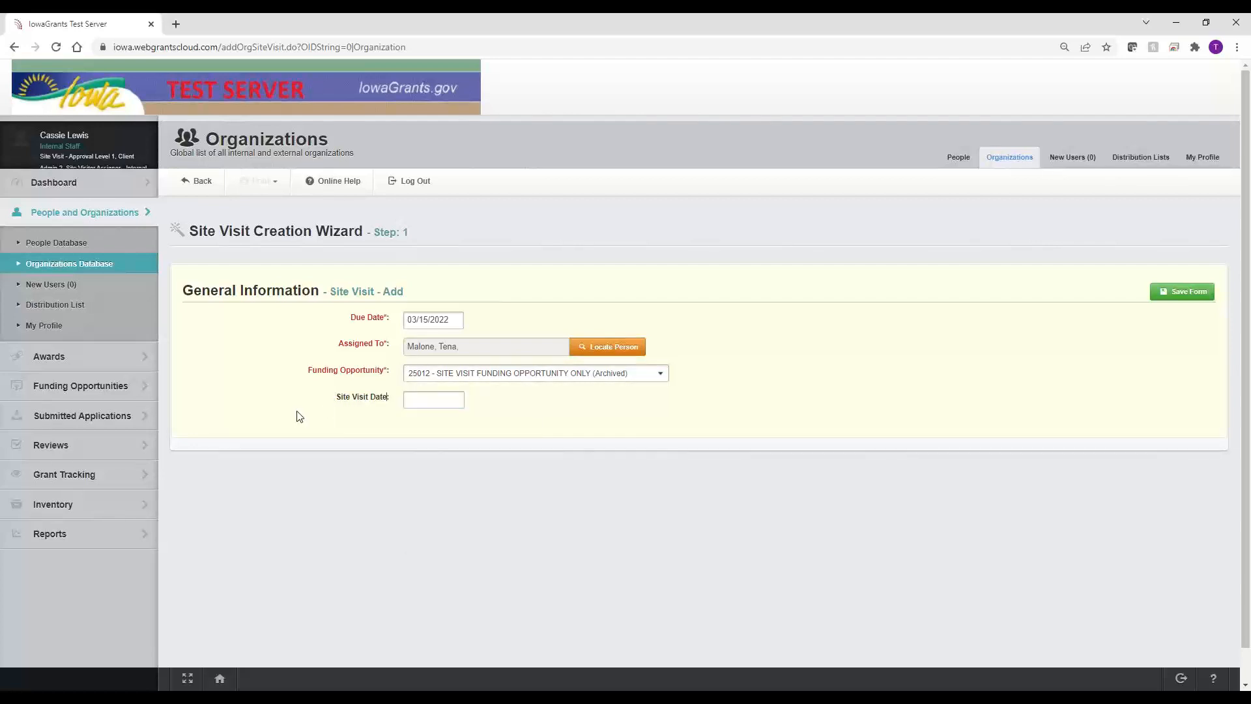
{"action": "left_click_drag", "start_coordinate": [350, 318], "coordinate": [357, 318]}
{"action": "left_click", "coordinate": [328, 314]}
{"action": "left_click_drag", "start_coordinate": [337, 397], "coordinate": [386, 402]}
{"action": "left_click", "coordinate": [310, 414]}
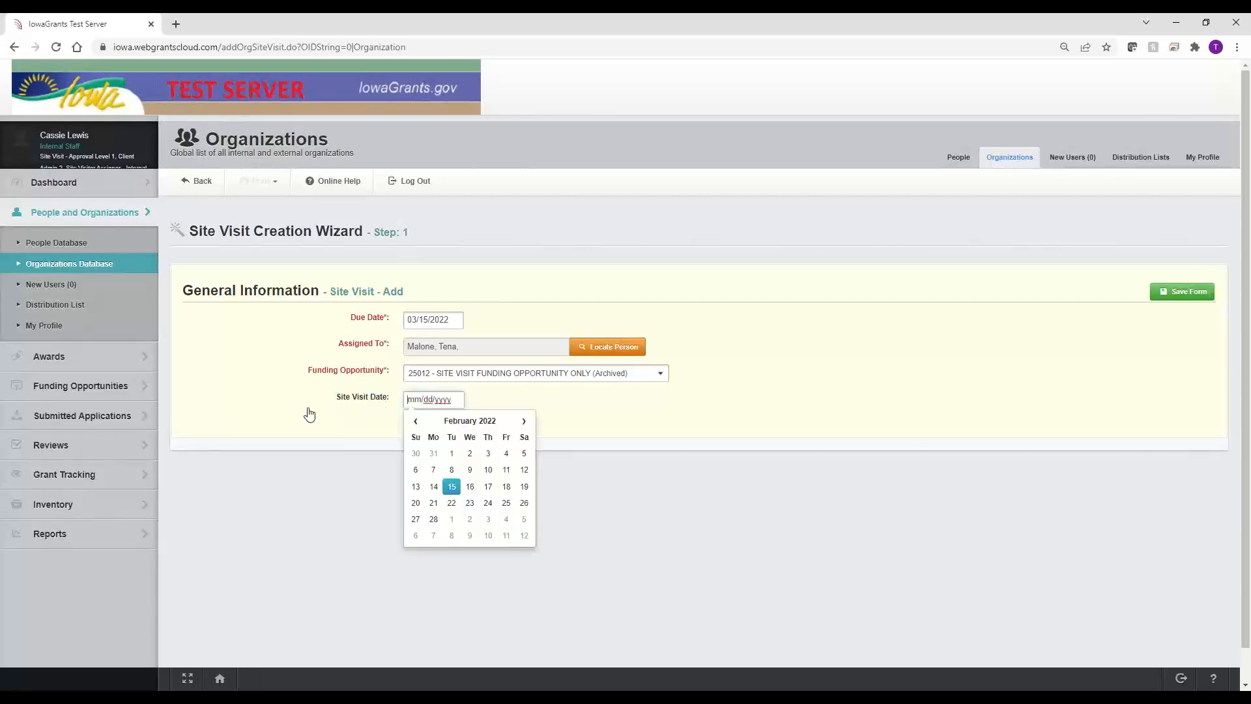
{"action": "left_click", "coordinate": [285, 407]}
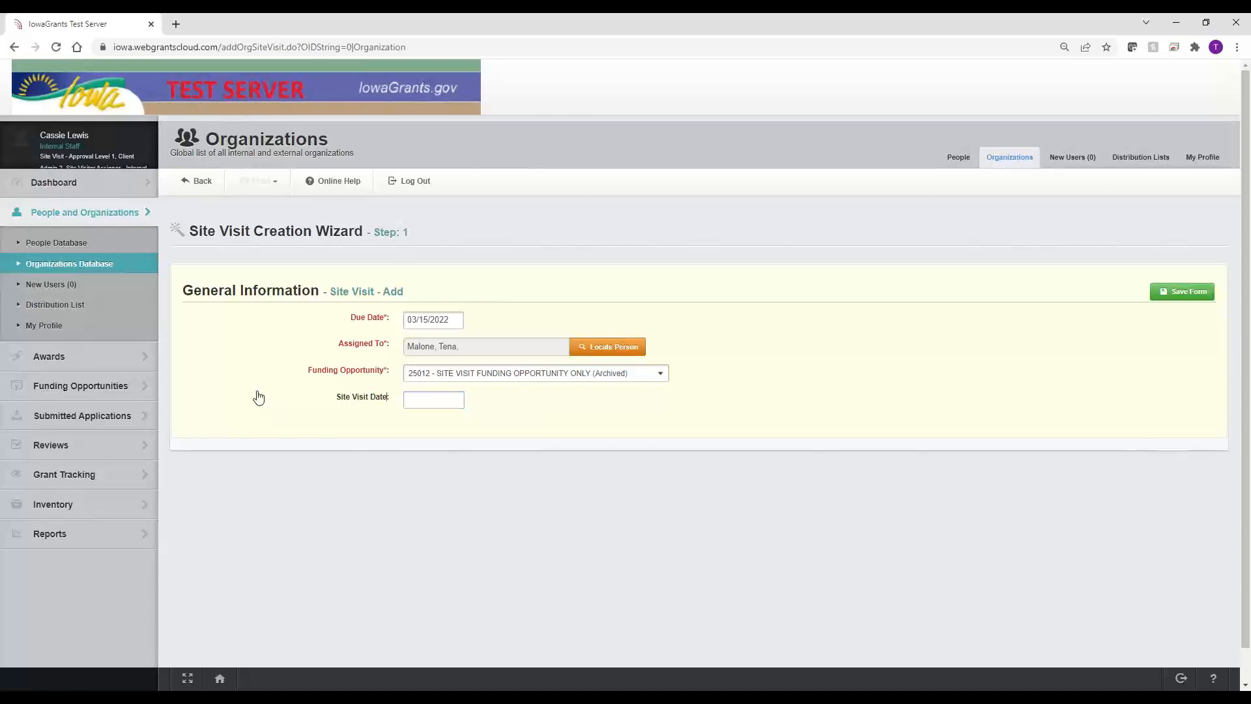
Step: Continue to Step 2, set Type to On-Site Visit, and save to create visit 25015
{"action": "left_click", "coordinate": [1197, 306]}
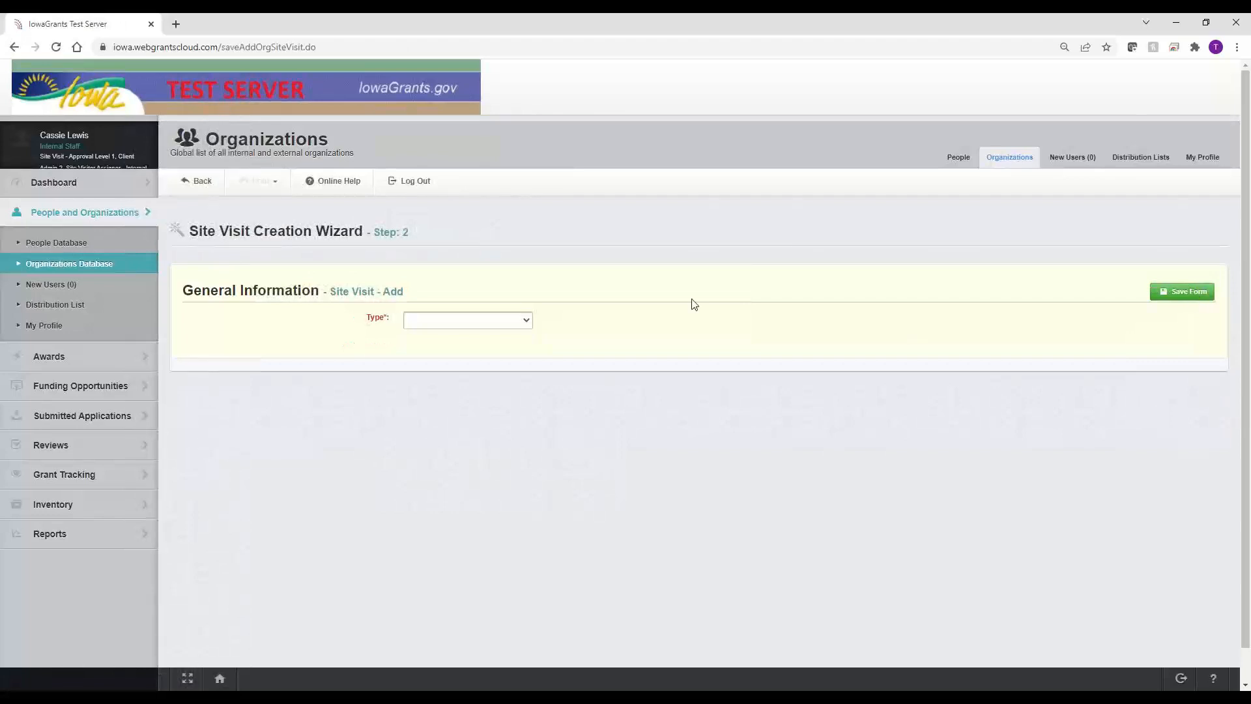
{"action": "left_click", "coordinate": [445, 326]}
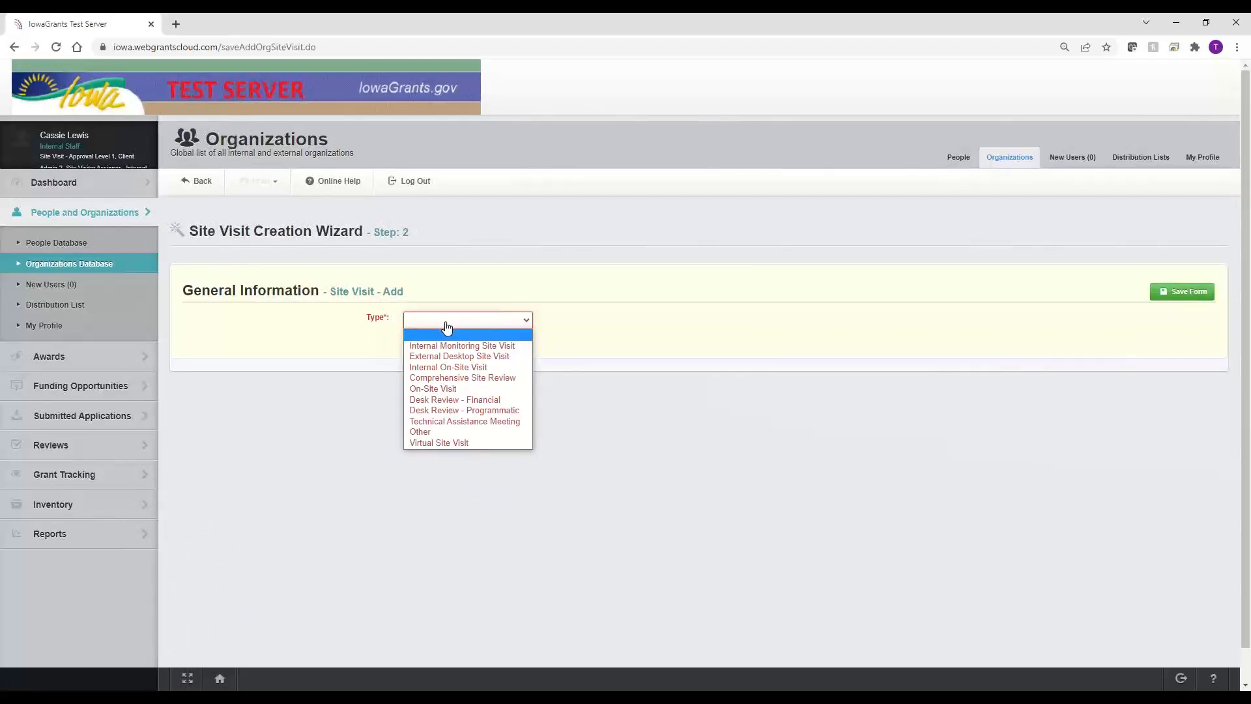
{"action": "left_click", "coordinate": [446, 389]}
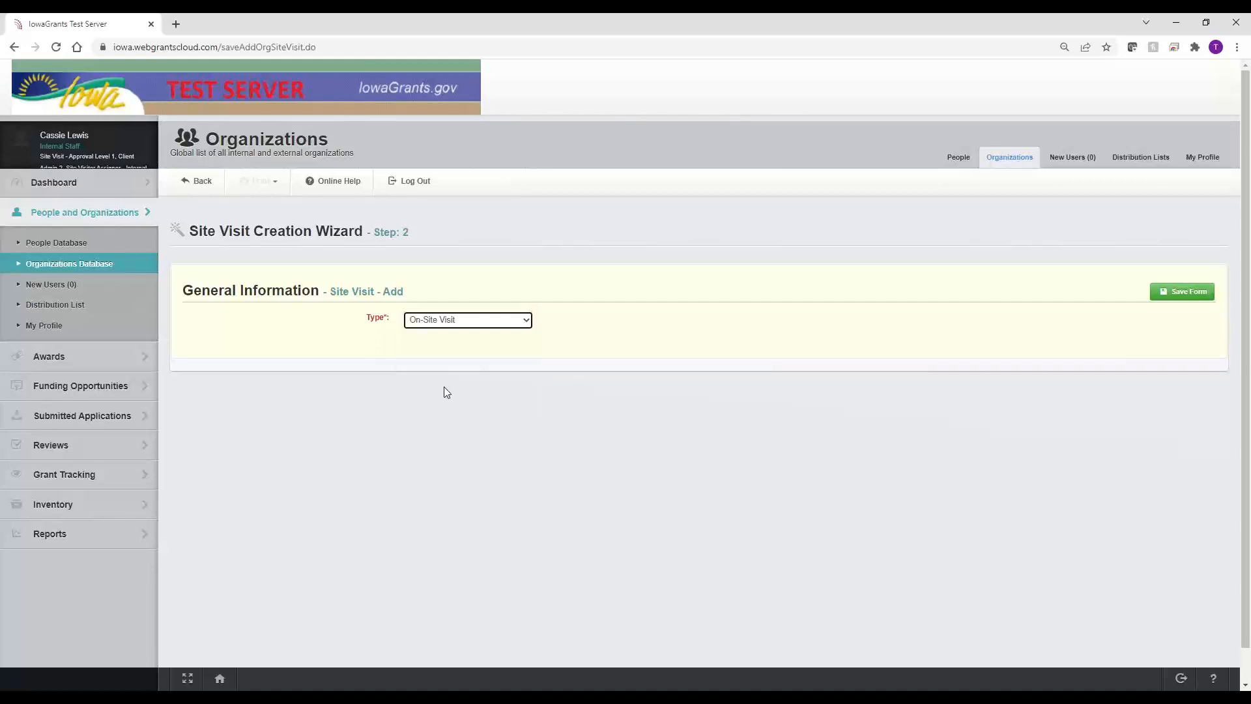
{"action": "left_click_drag", "start_coordinate": [316, 232], "coordinate": [407, 232]}
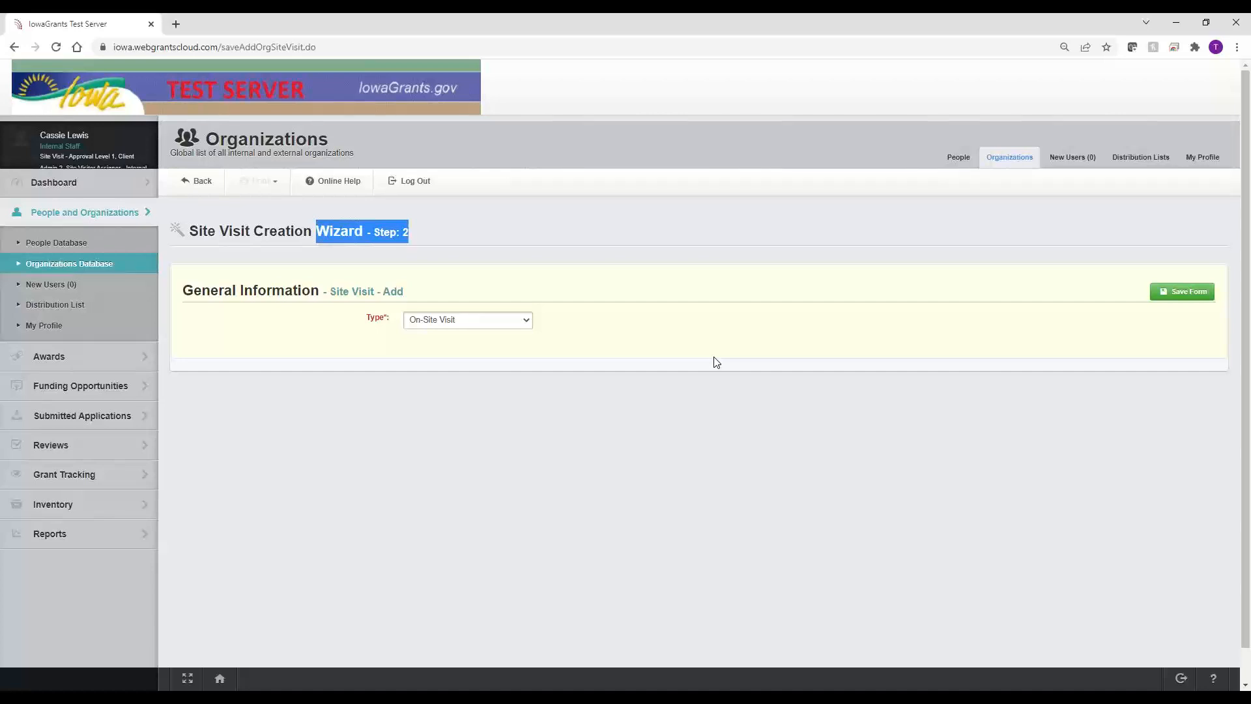
{"action": "left_click", "coordinate": [1183, 294]}
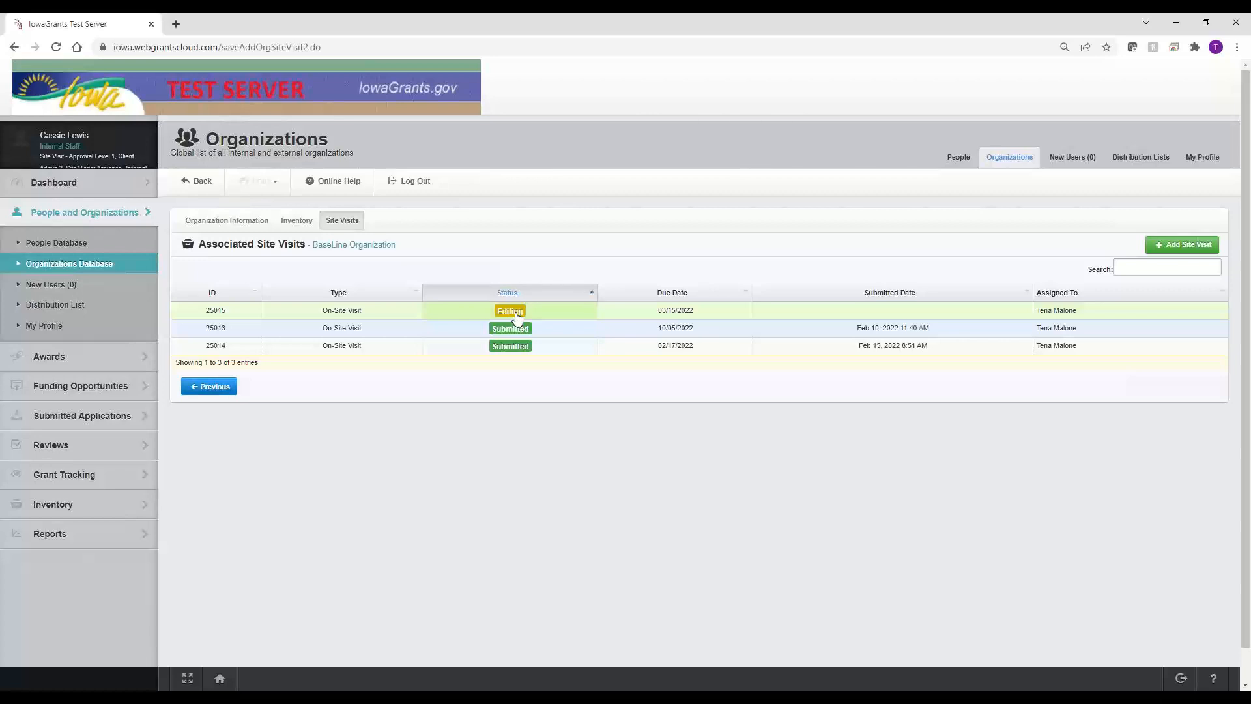
Step: Log out of the staff account and sign in with the site visitor's saved login
{"action": "left_click", "coordinate": [416, 183]}
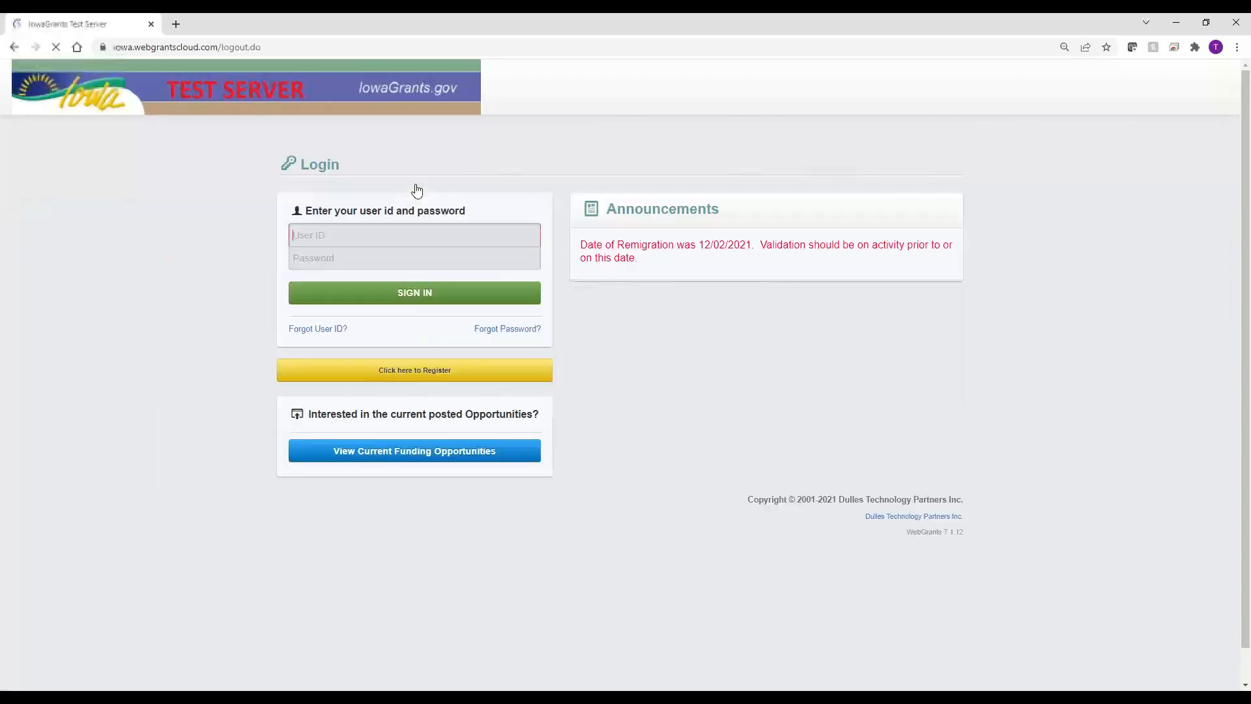
{"action": "left_click", "coordinate": [393, 236]}
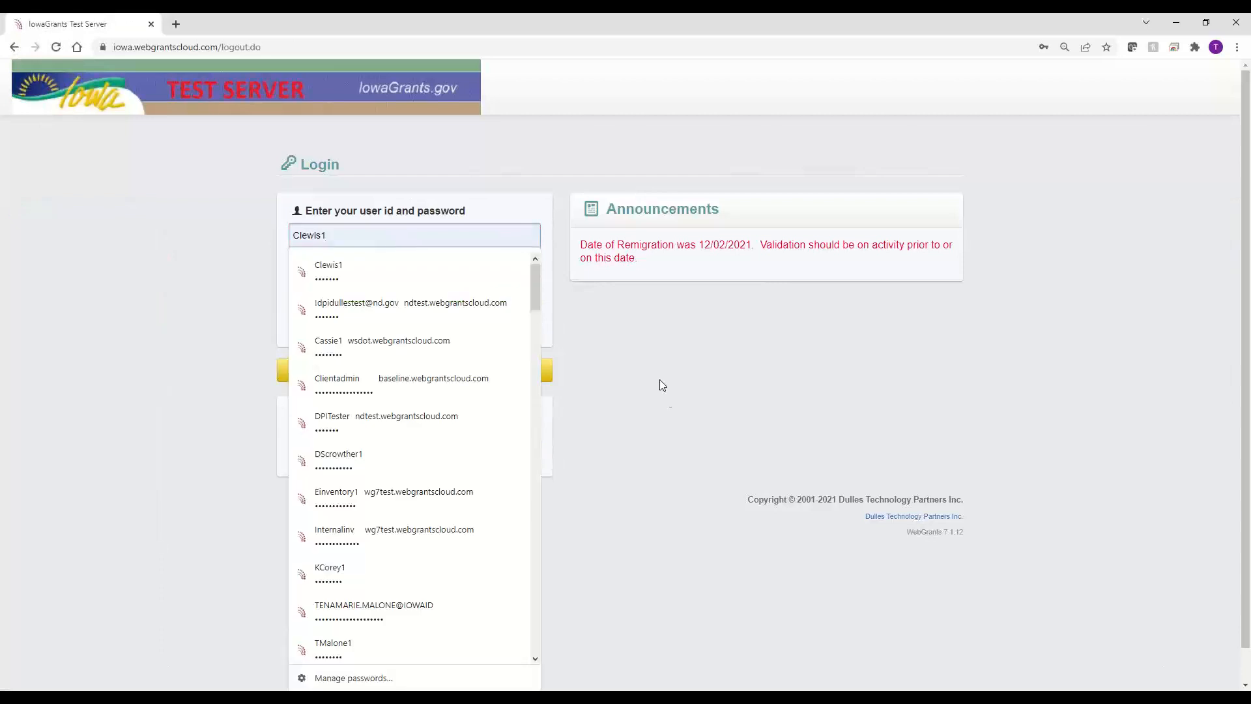
{"action": "left_click_drag", "start_coordinate": [364, 233], "coordinate": [226, 242]}
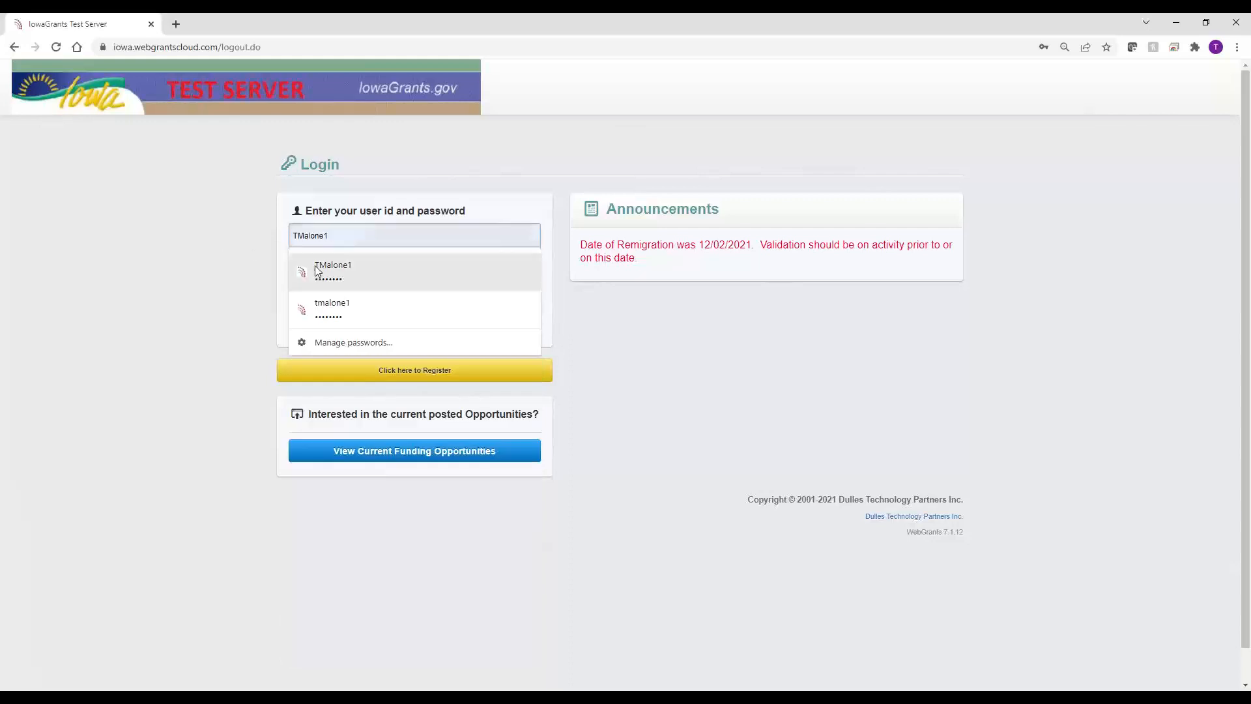
{"action": "left_click", "coordinate": [330, 270]}
{"action": "left_click", "coordinate": [365, 297]}
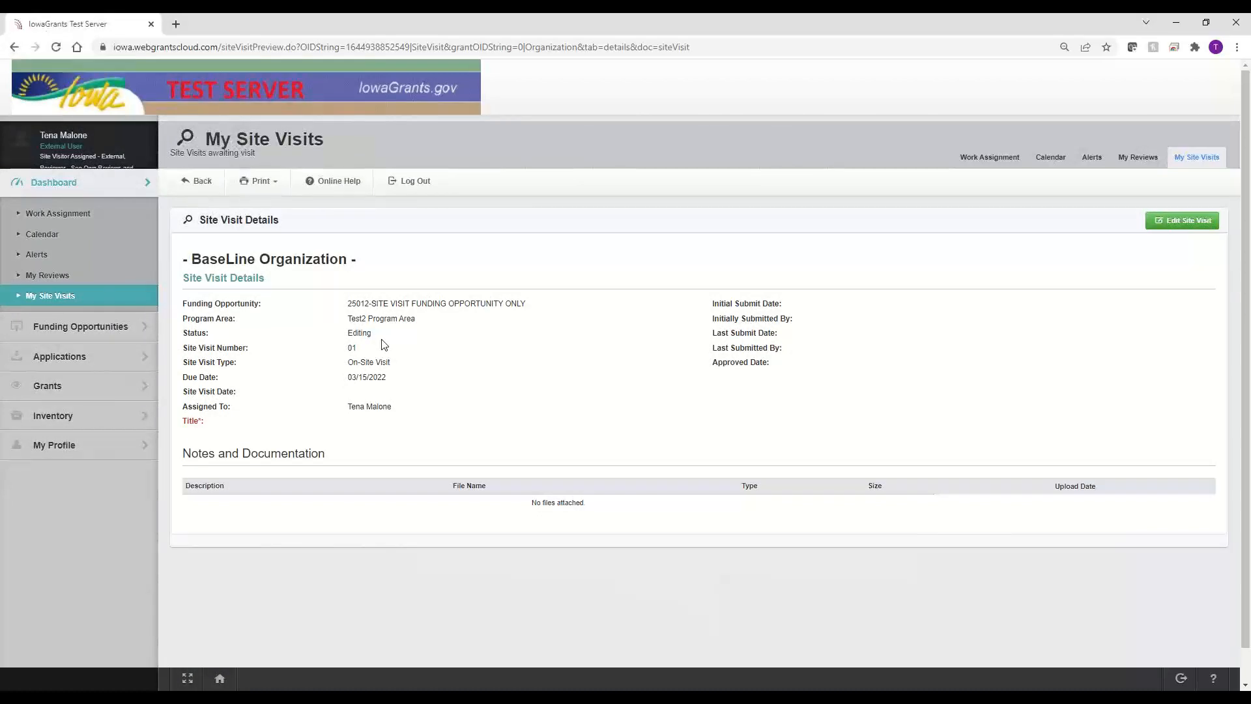
Step: Open the site visit for editing and check its type and funding opportunity
{"action": "left_click", "coordinate": [1171, 224]}
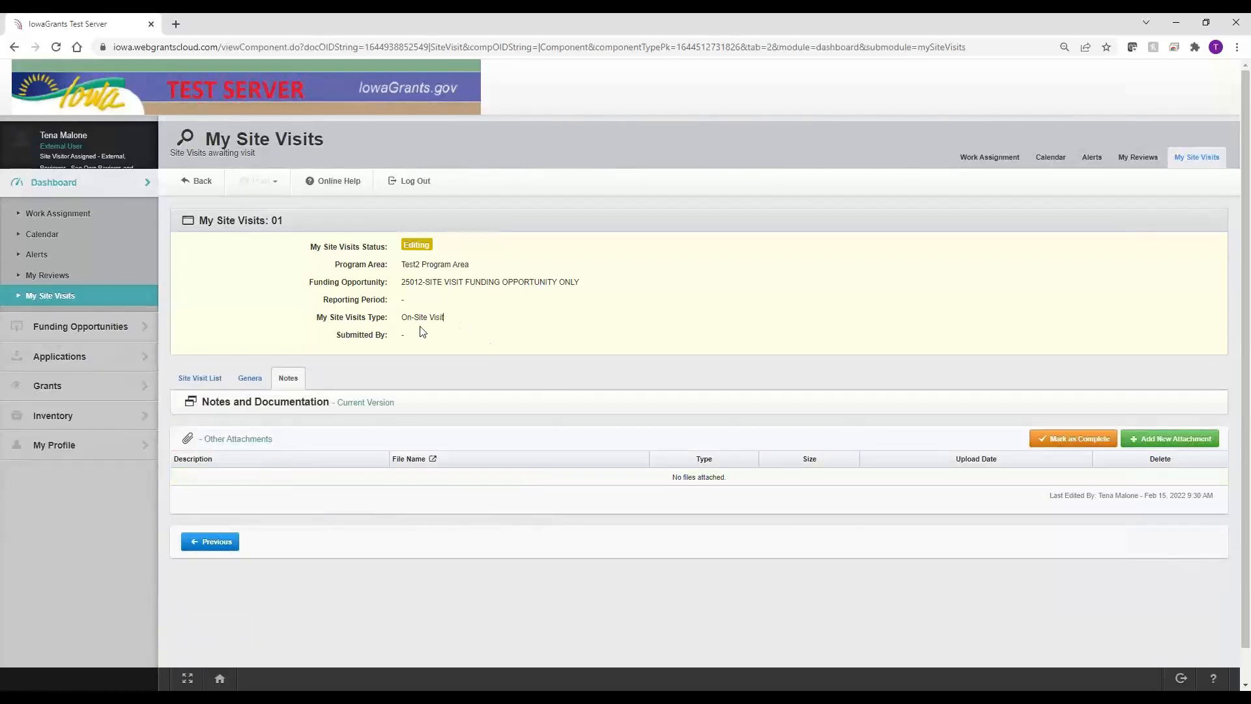
{"action": "left_click_drag", "start_coordinate": [444, 318], "coordinate": [325, 315]}
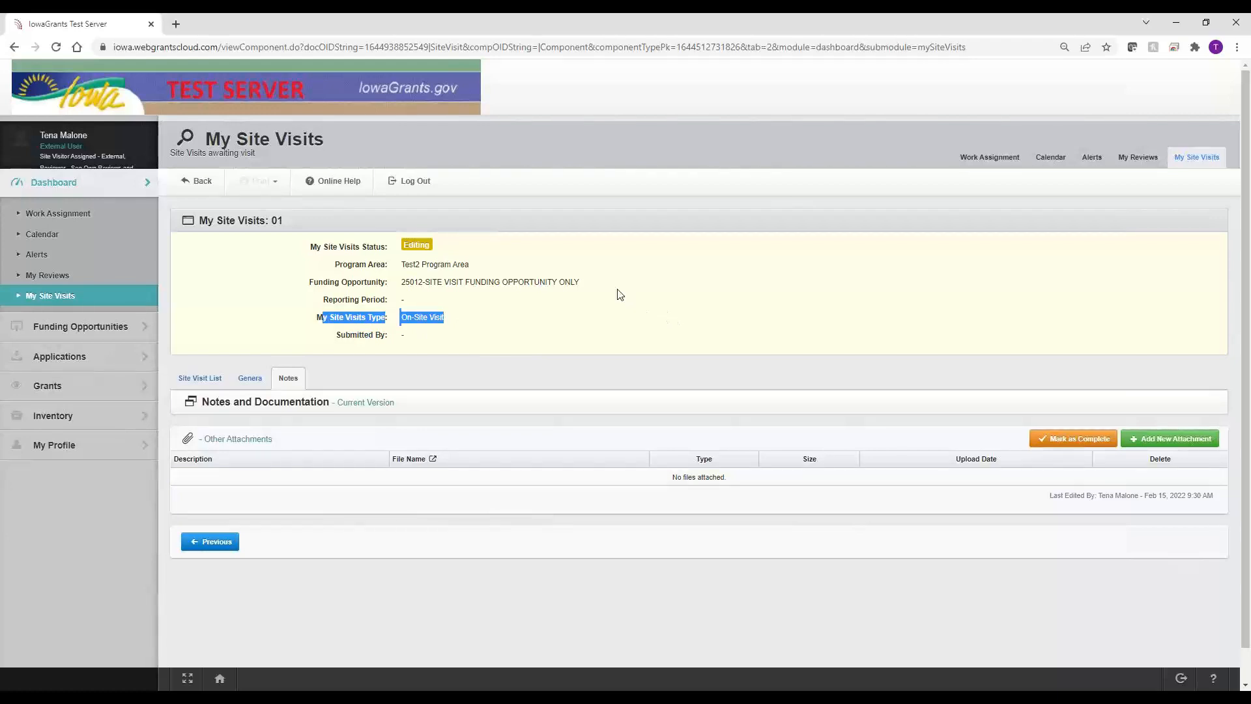
{"action": "left_click_drag", "start_coordinate": [606, 284], "coordinate": [273, 288]}
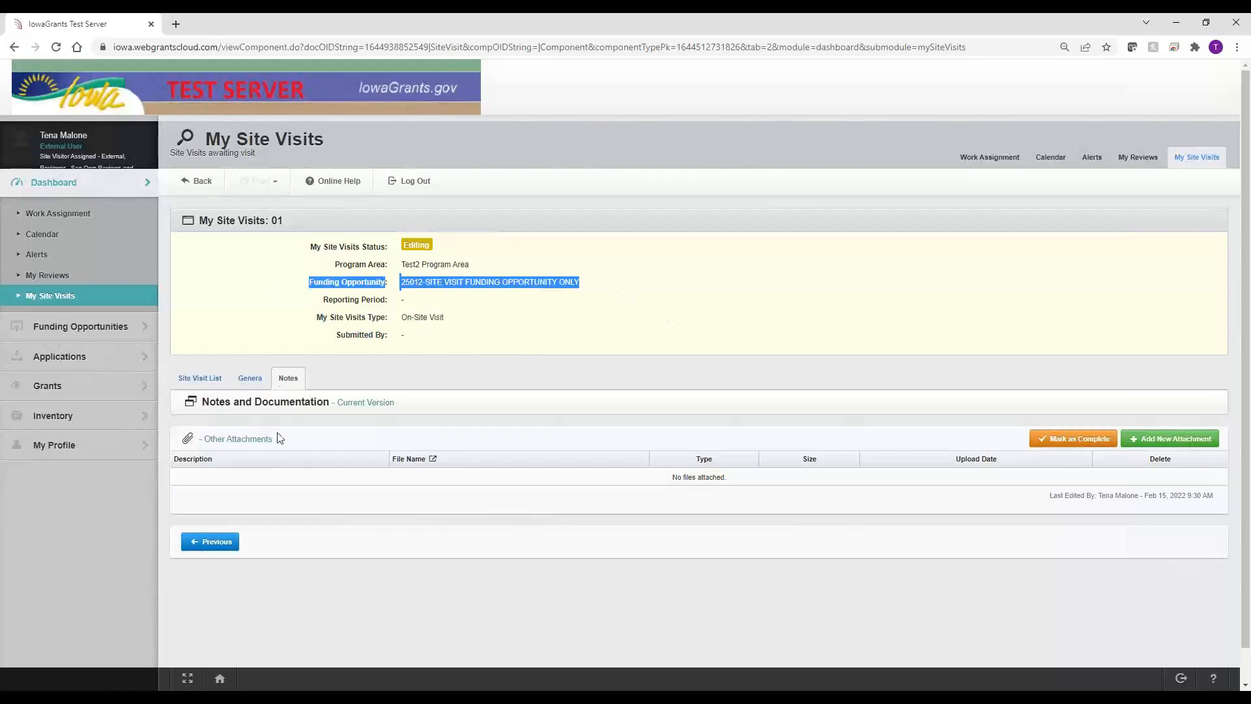
Step: Upload sd_Claim__Reimbursement1.csv to Notes and Documentation with the description 'Test'
{"action": "left_click", "coordinate": [1155, 437]}
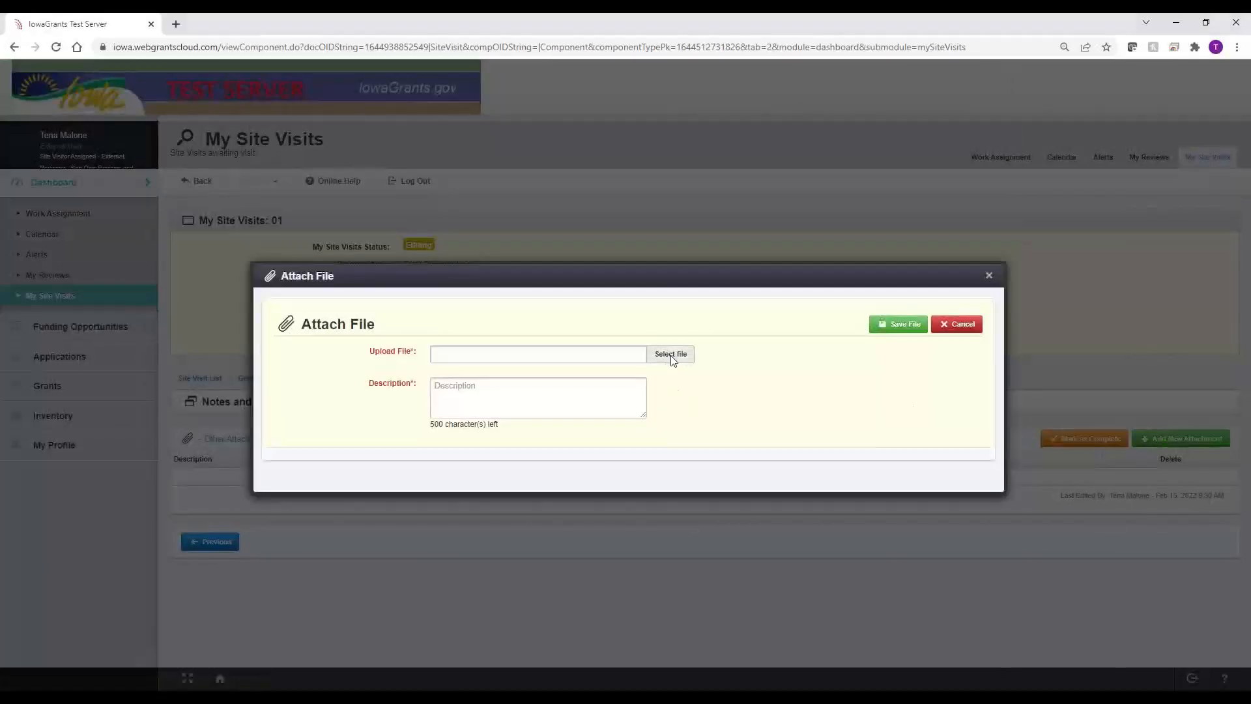
{"action": "left_click", "coordinate": [672, 357]}
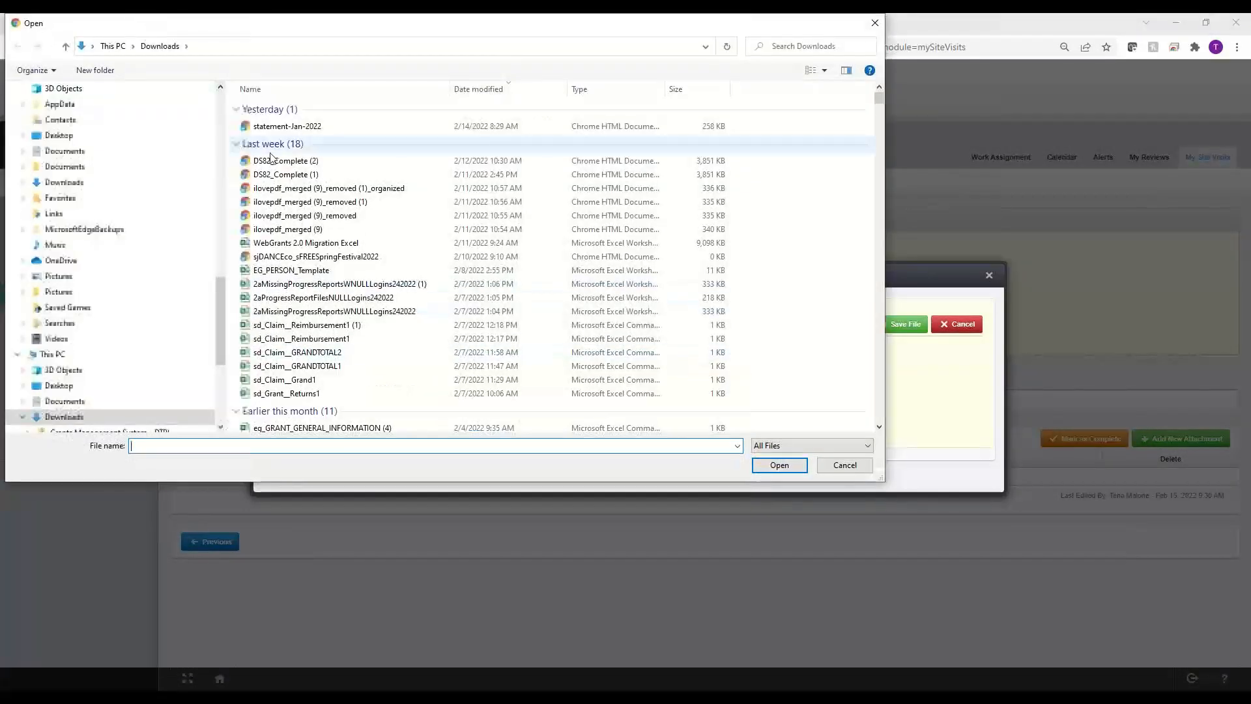
{"action": "left_click", "coordinate": [309, 340]}
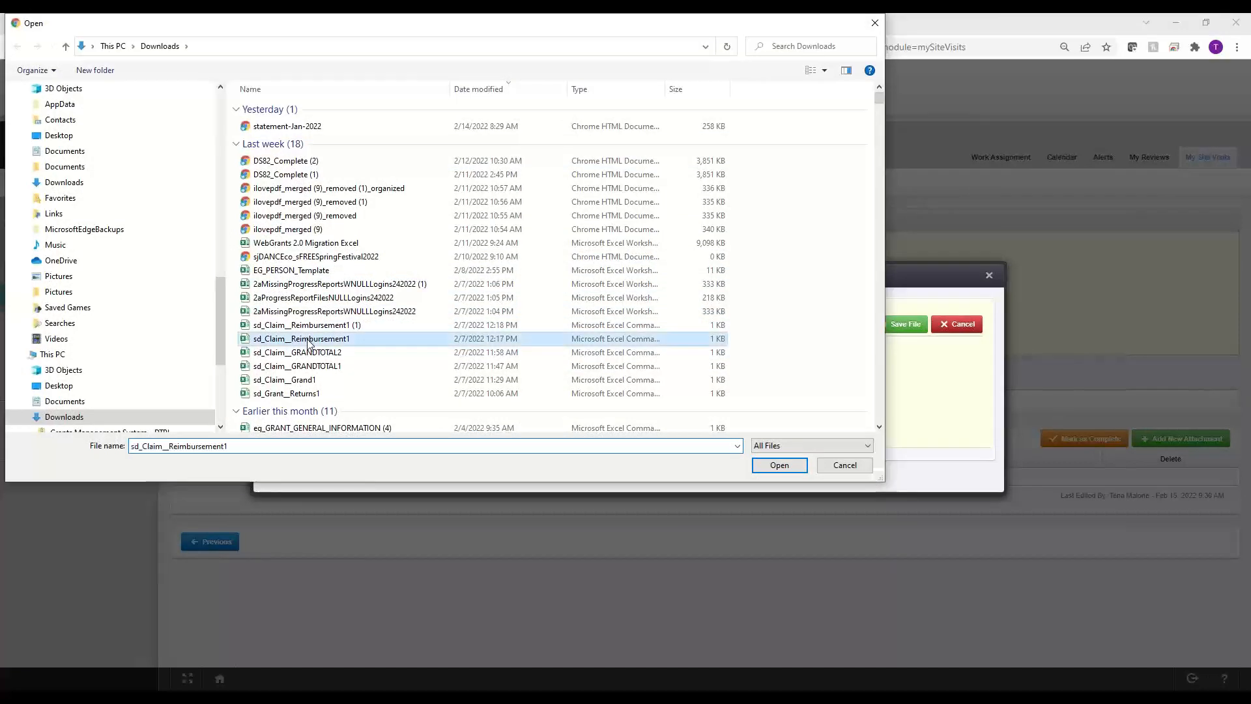
{"action": "left_click", "coordinate": [779, 464]}
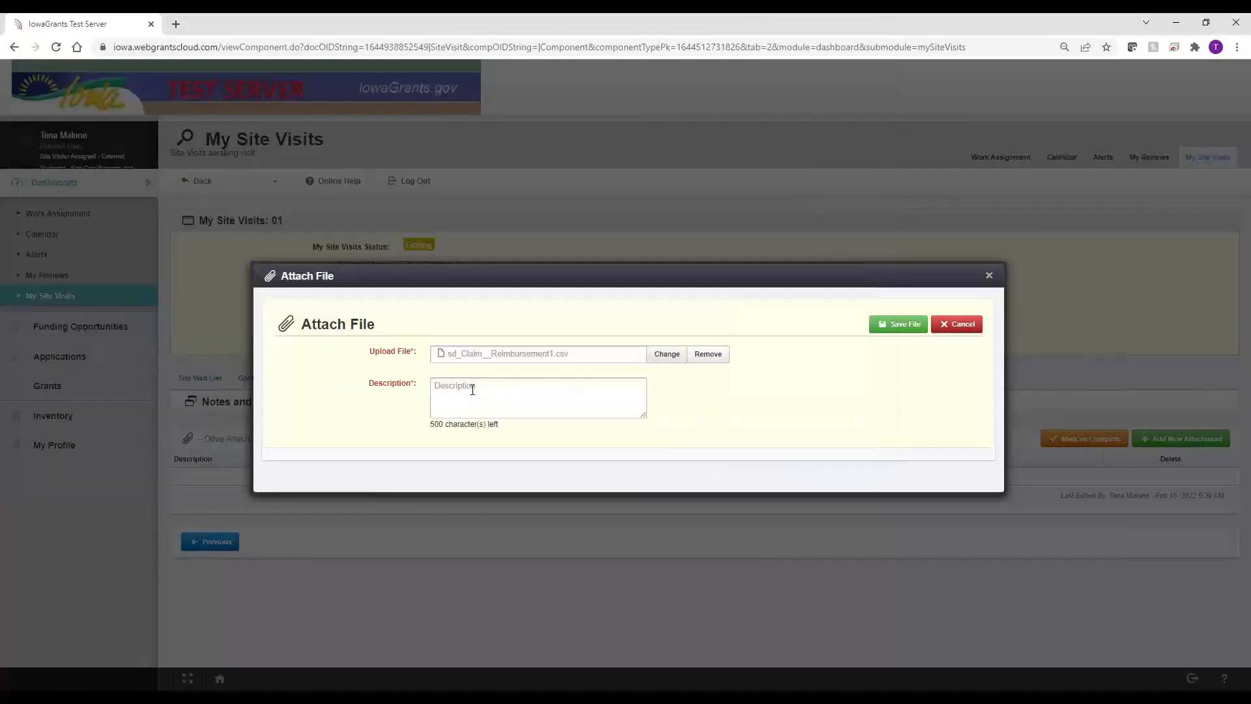
{"action": "left_click", "coordinate": [473, 400]}
{"action": "type", "text": "Test"}
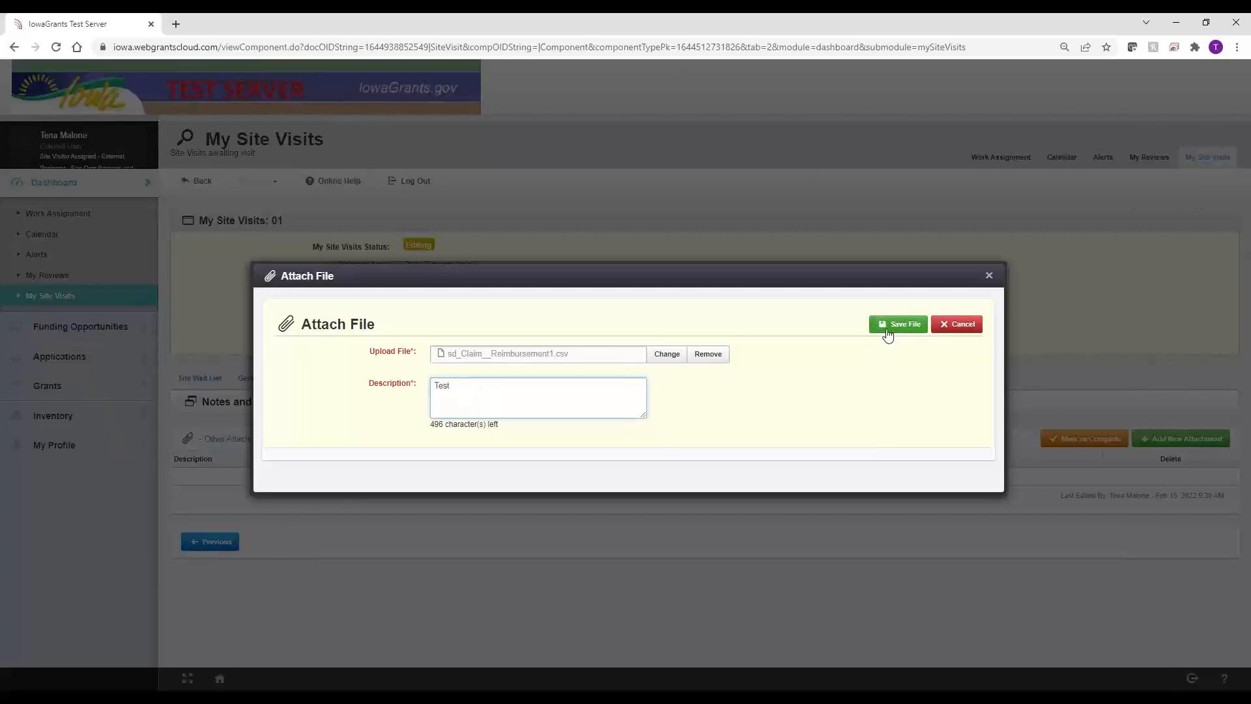
{"action": "left_click", "coordinate": [890, 327]}
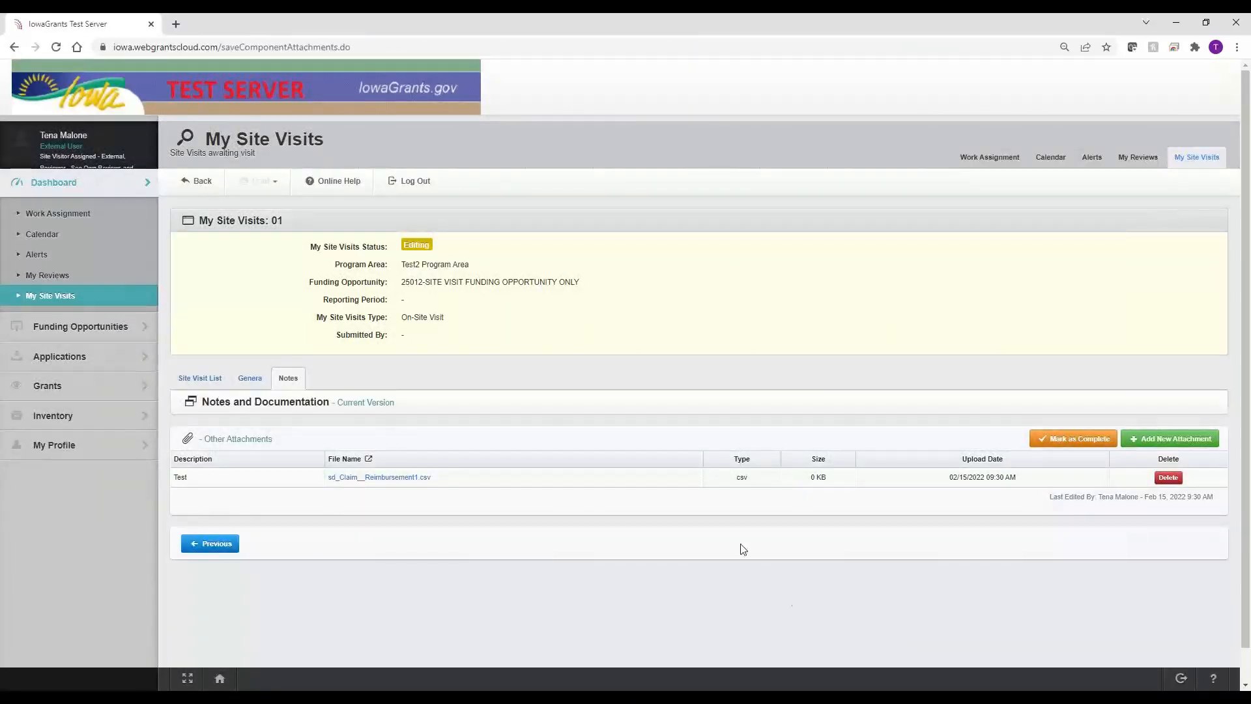
Step: Mark Notes and Documentation complete and submit the site visit
{"action": "left_click", "coordinate": [1075, 438]}
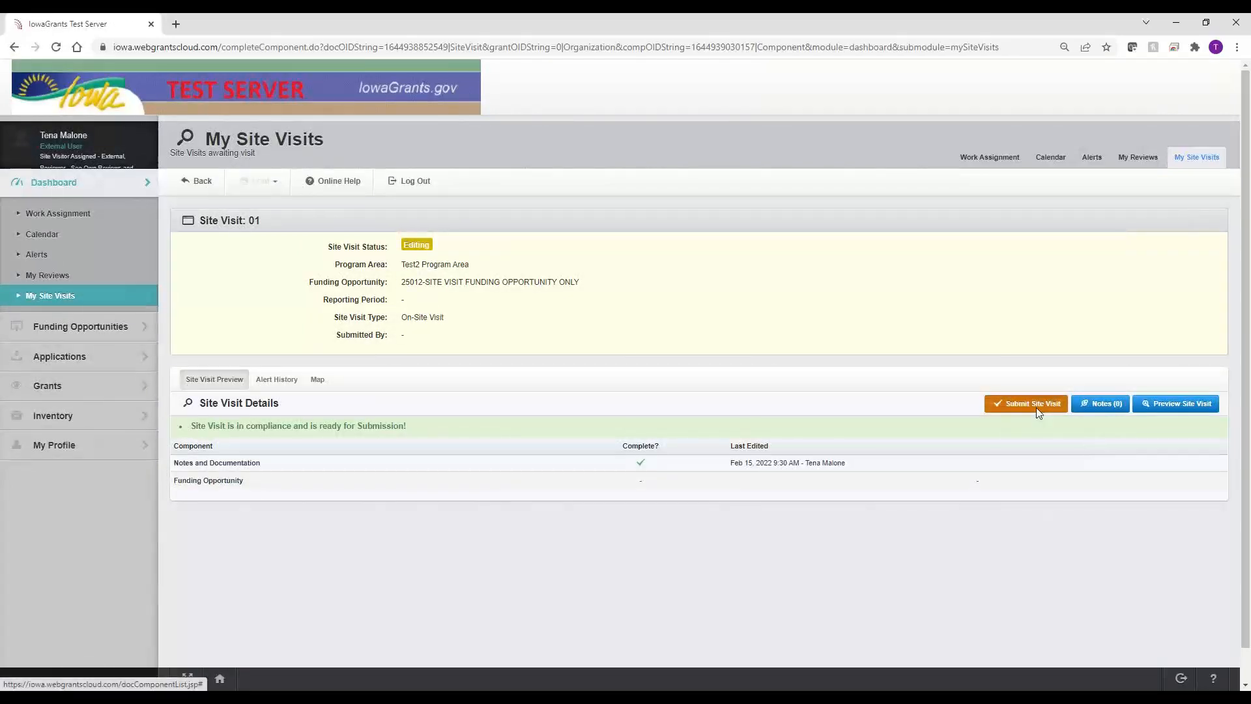
{"action": "left_click", "coordinate": [1036, 406]}
{"action": "left_click", "coordinate": [763, 414]}
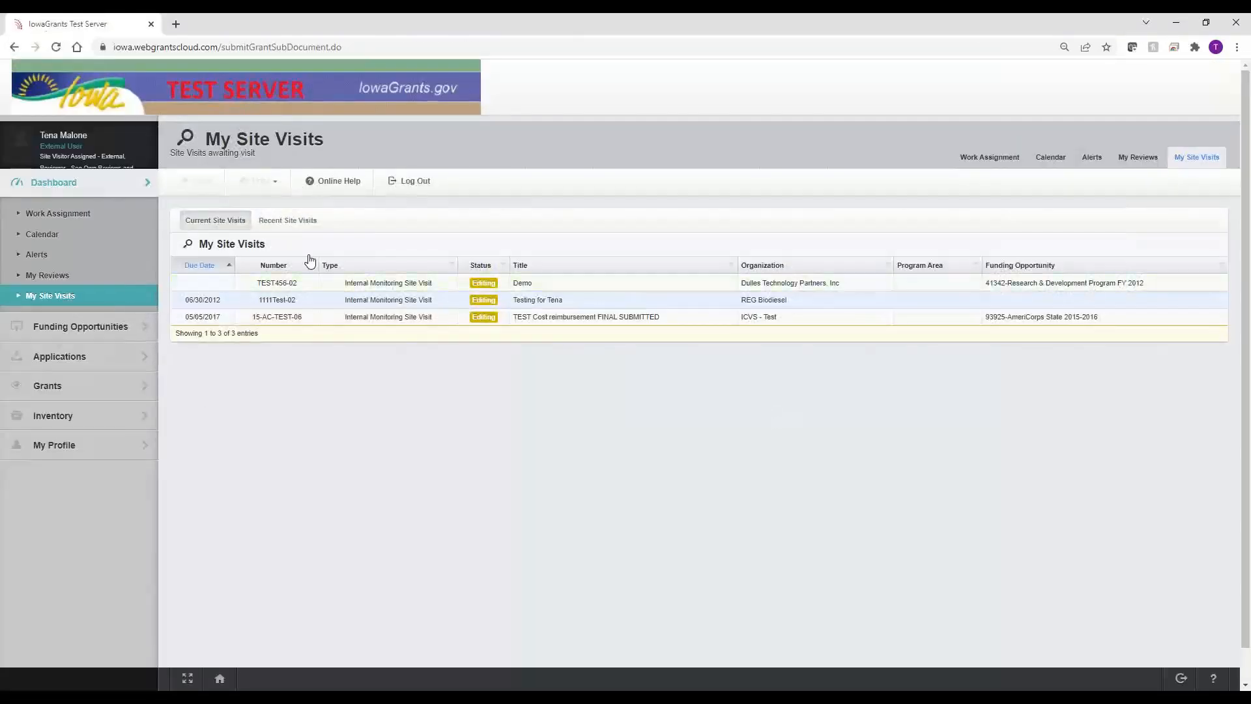
Step: Open the submitted 10/05/2022 visit from Recent Site Visits; editing fails, so return to details
{"action": "left_click", "coordinate": [297, 227]}
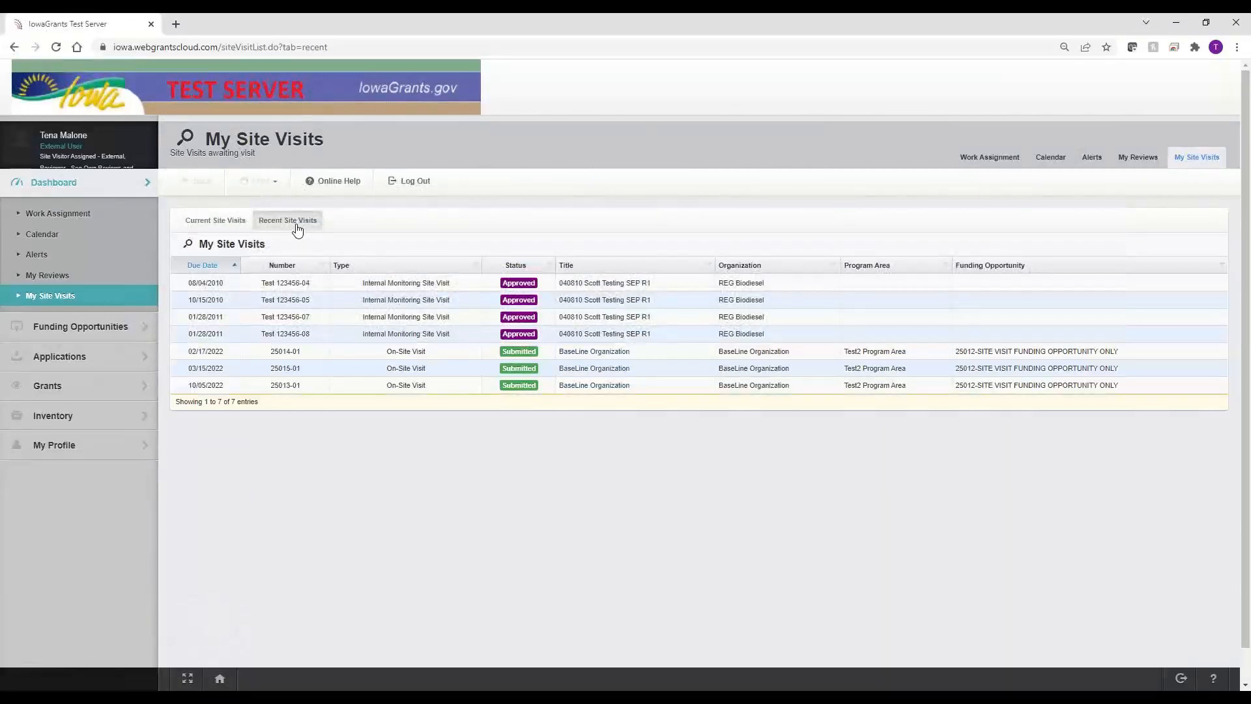
{"action": "left_click", "coordinate": [423, 388]}
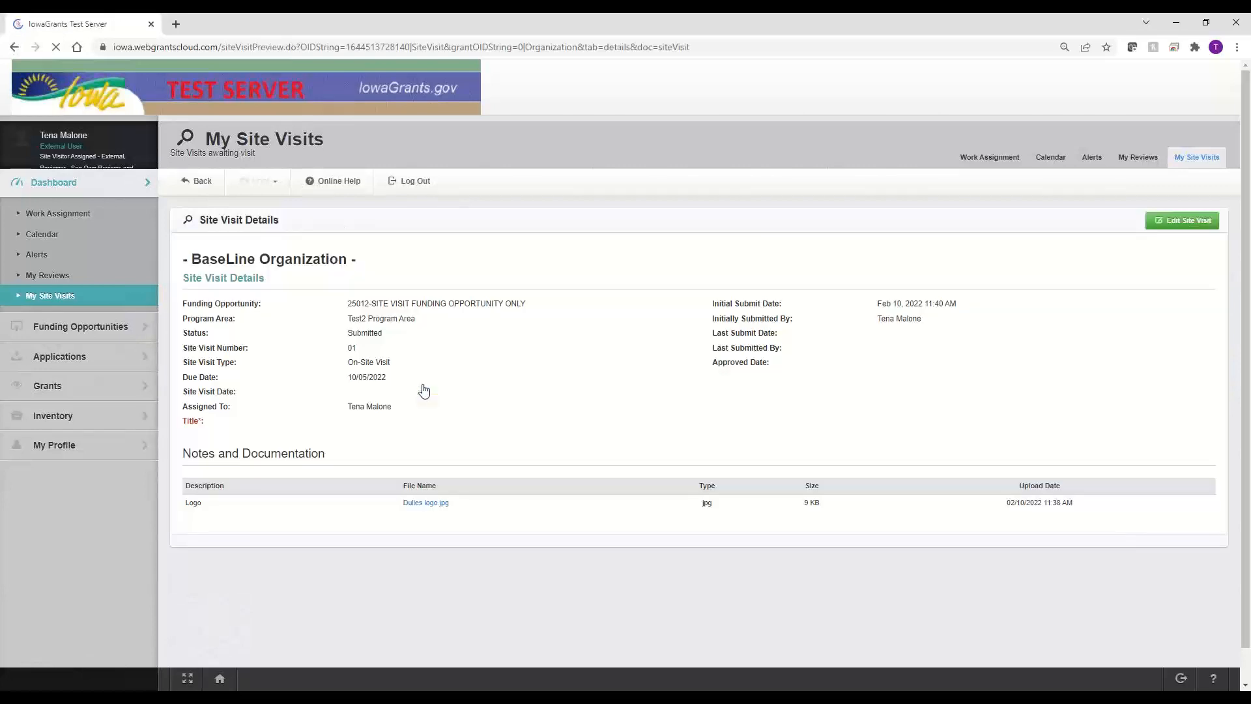
{"action": "left_click", "coordinate": [1181, 221]}
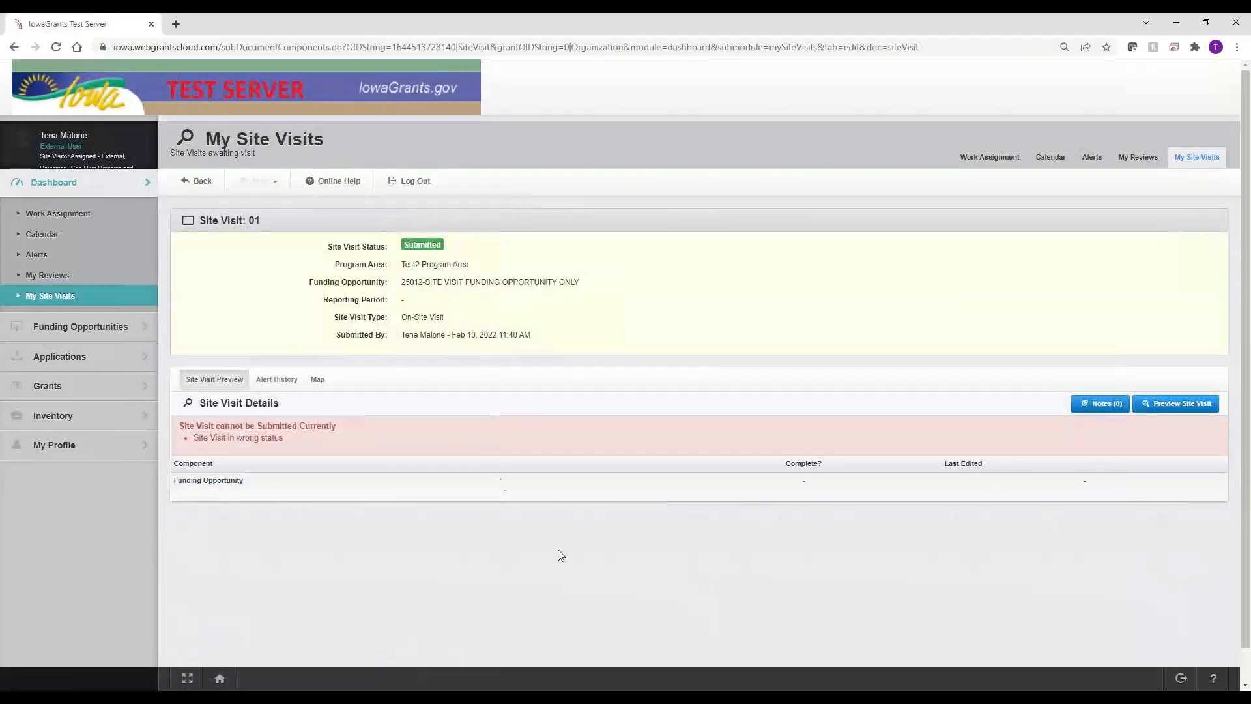
{"action": "left_click_drag", "start_coordinate": [318, 448], "coordinate": [193, 438]}
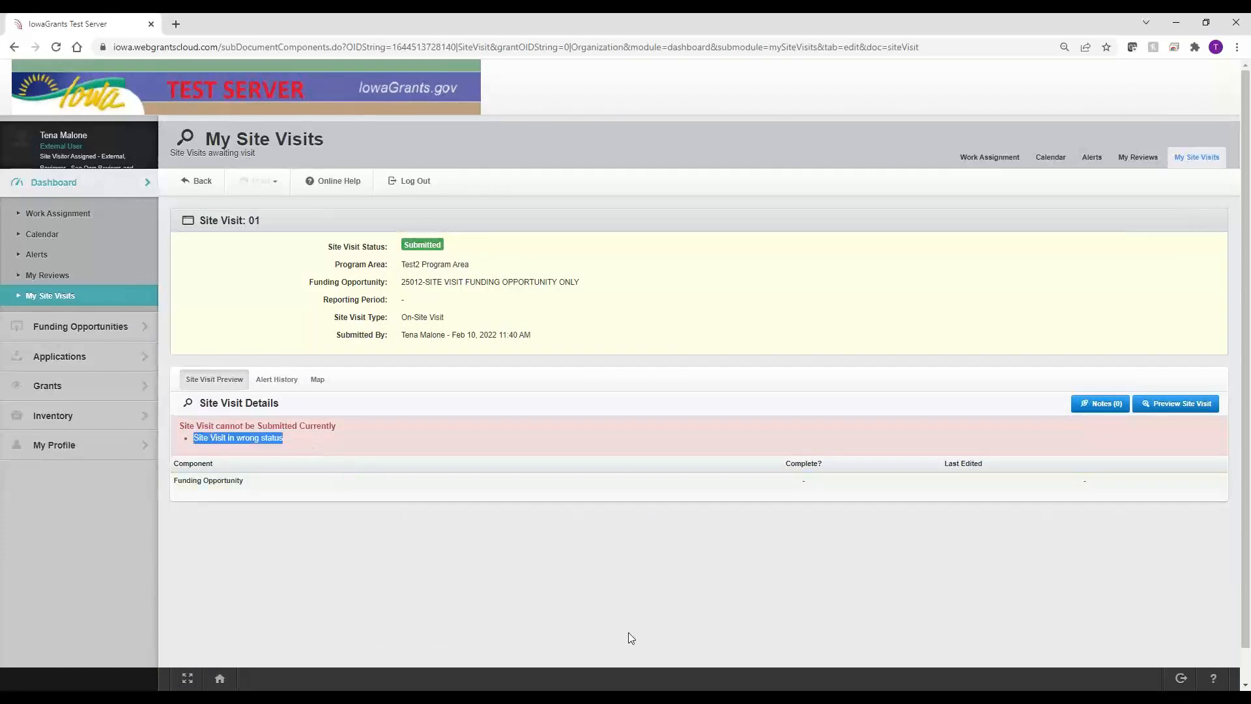
{"action": "left_click", "coordinate": [619, 606]}
{"action": "left_click", "coordinate": [197, 183]}
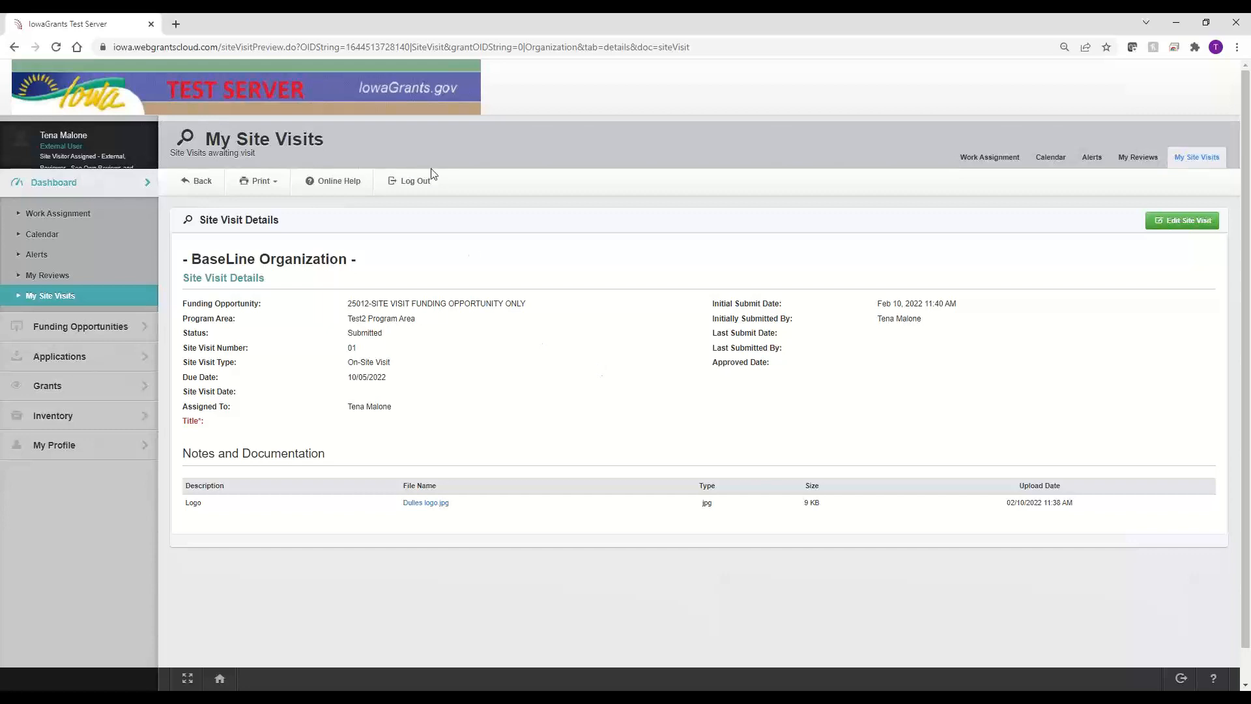
Step: Log out and sign in with another internal user's saved login, dismissing the password warning
{"action": "left_click", "coordinate": [409, 185]}
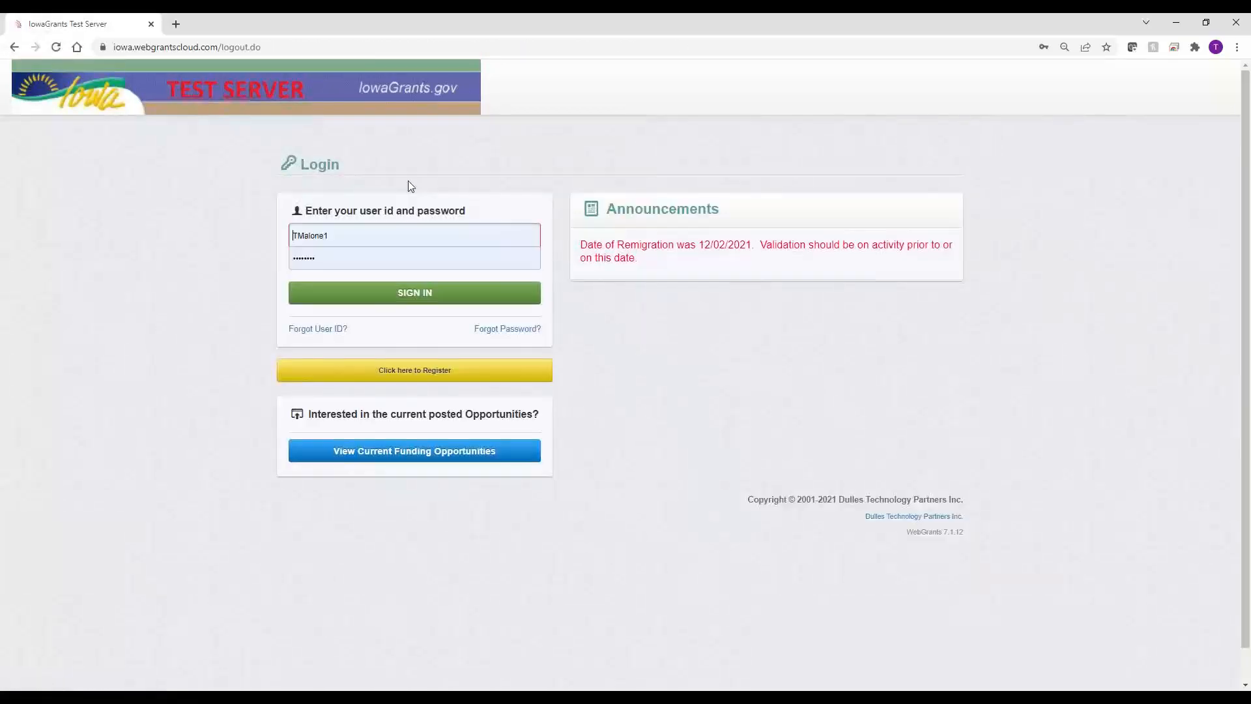
{"action": "left_click_drag", "start_coordinate": [397, 235], "coordinate": [156, 234]}
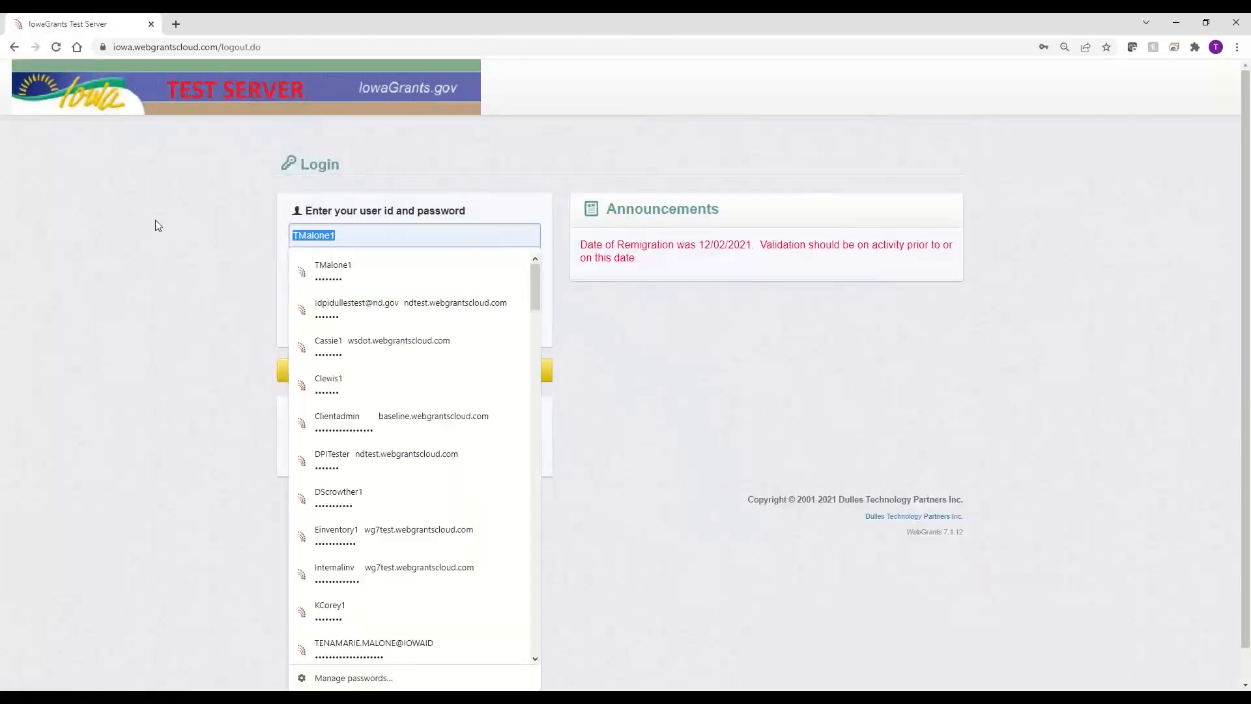
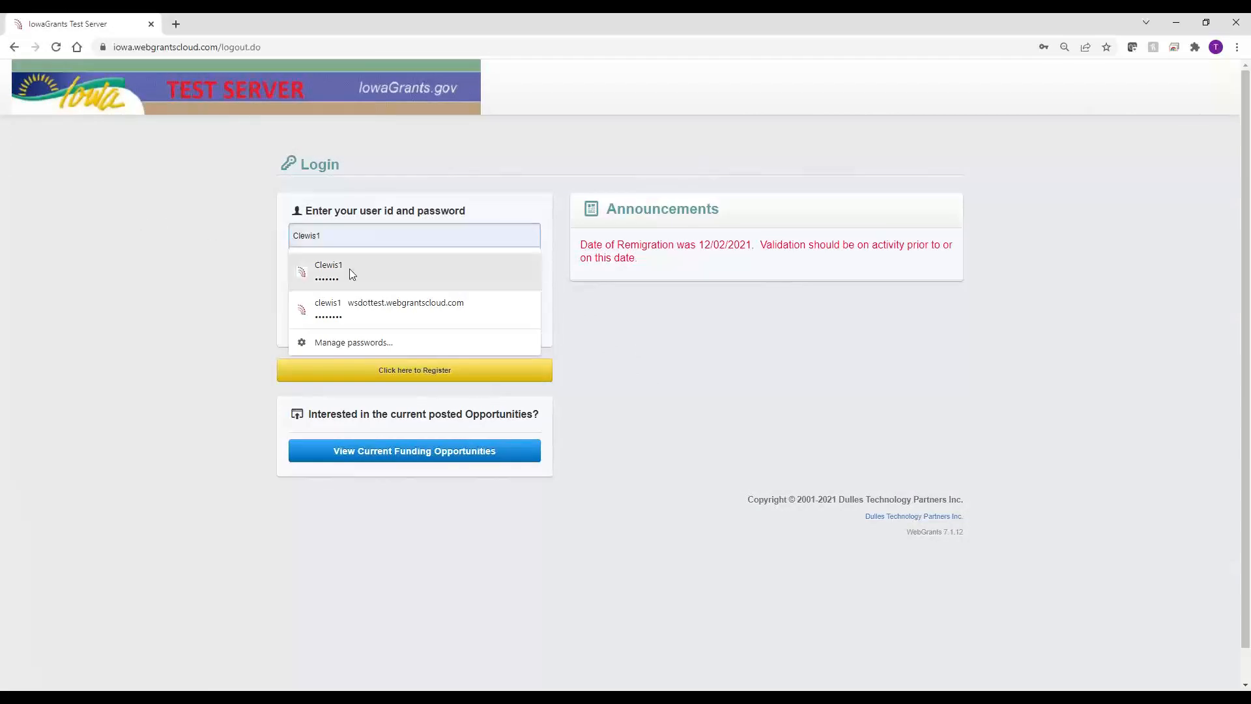
{"action": "left_click", "coordinate": [350, 271]}
{"action": "left_click", "coordinate": [363, 302]}
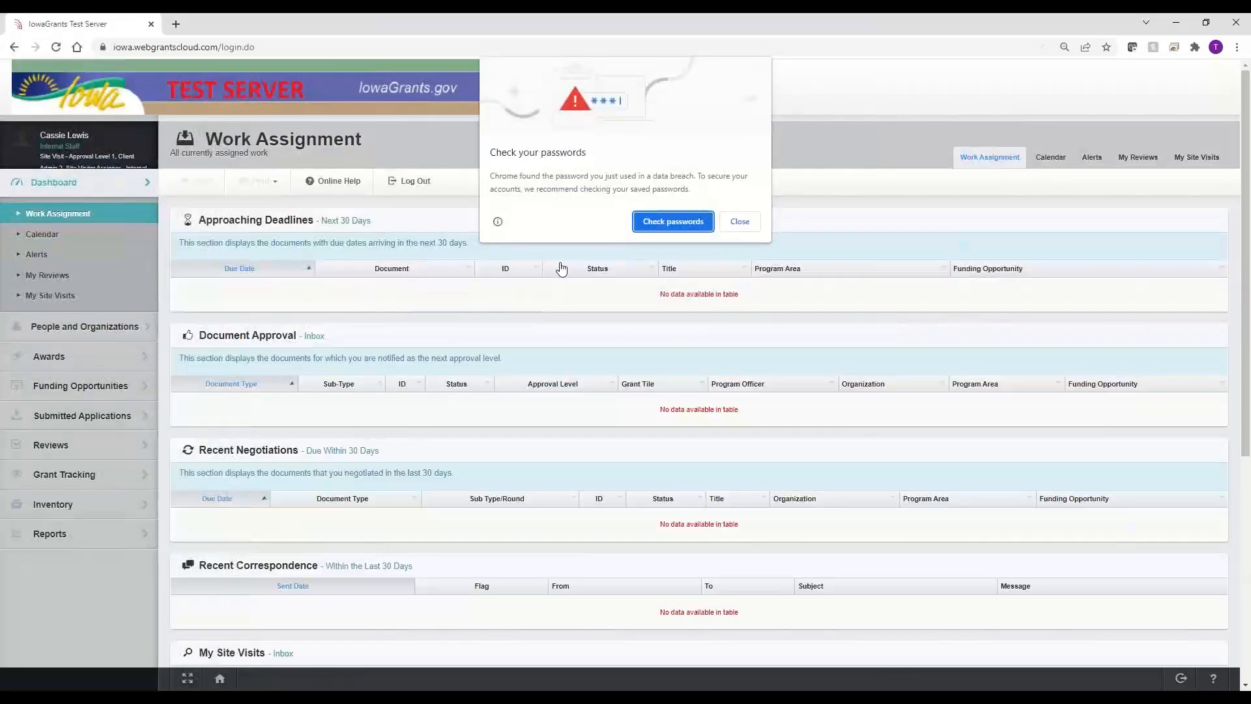
{"action": "left_click", "coordinate": [740, 222]}
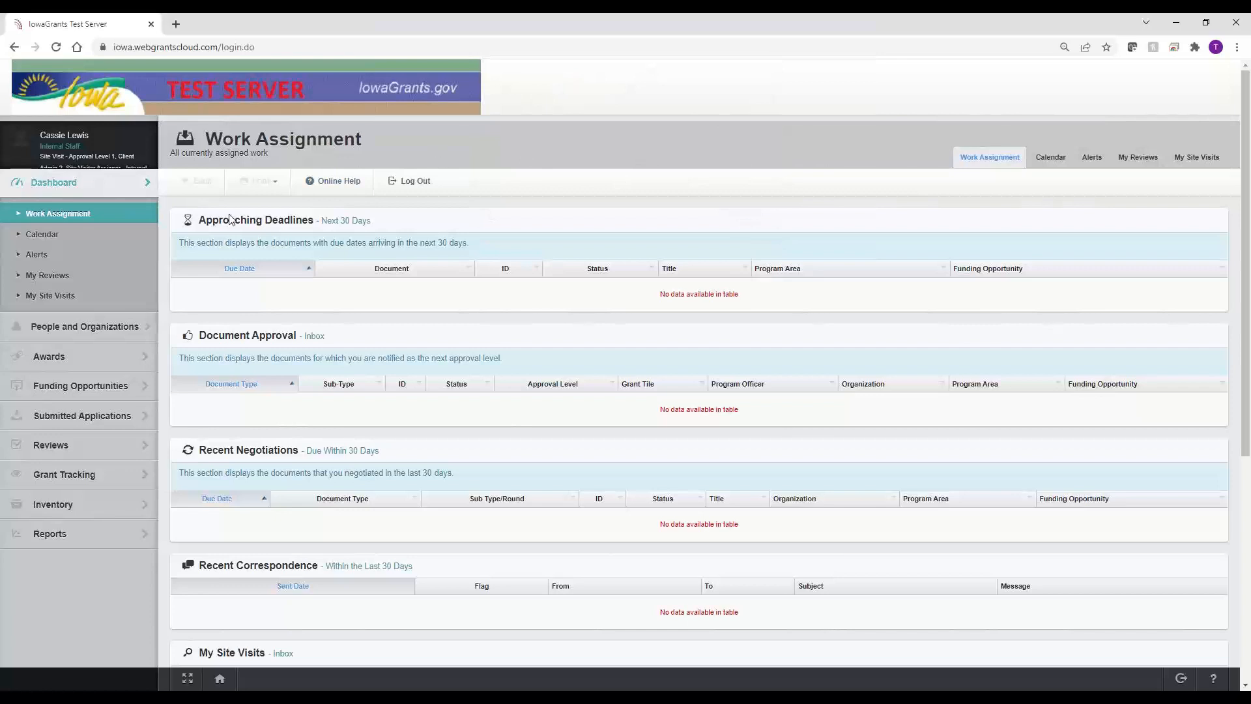
Step: Check the user's My Site Visits, then review the empty Work Assignment dashboard inboxes
{"action": "left_click", "coordinate": [71, 297]}
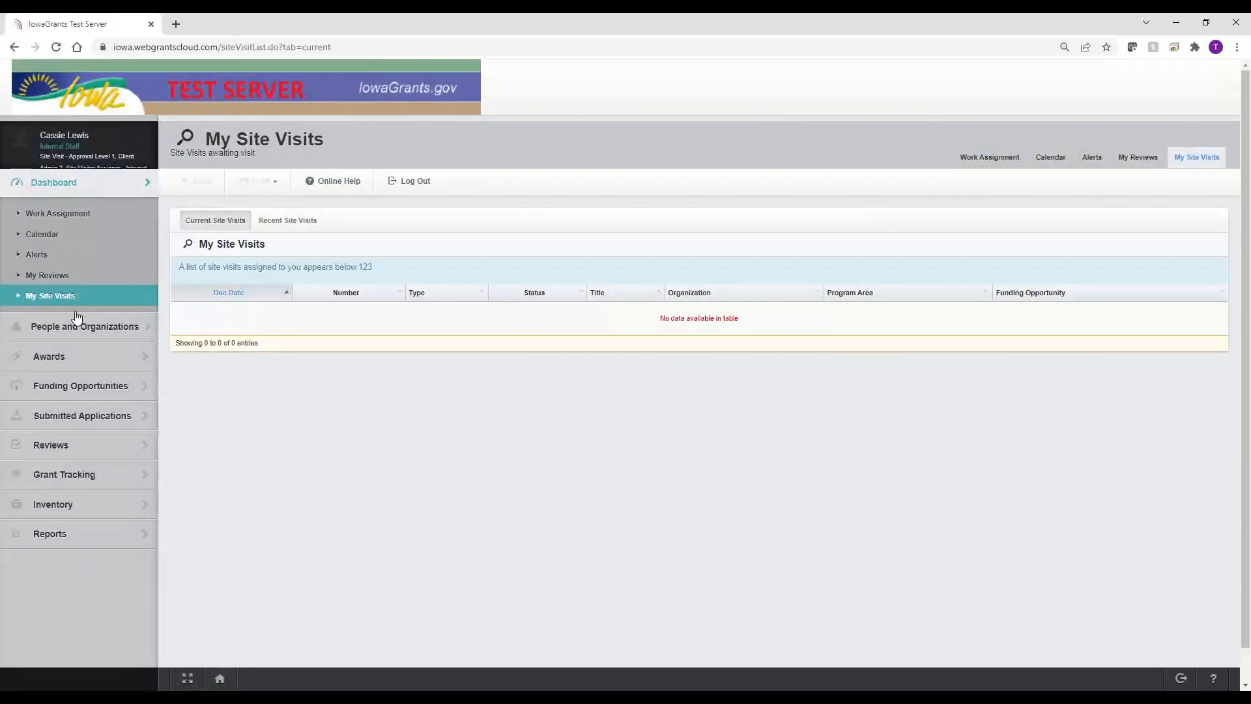
{"action": "left_click", "coordinate": [72, 212]}
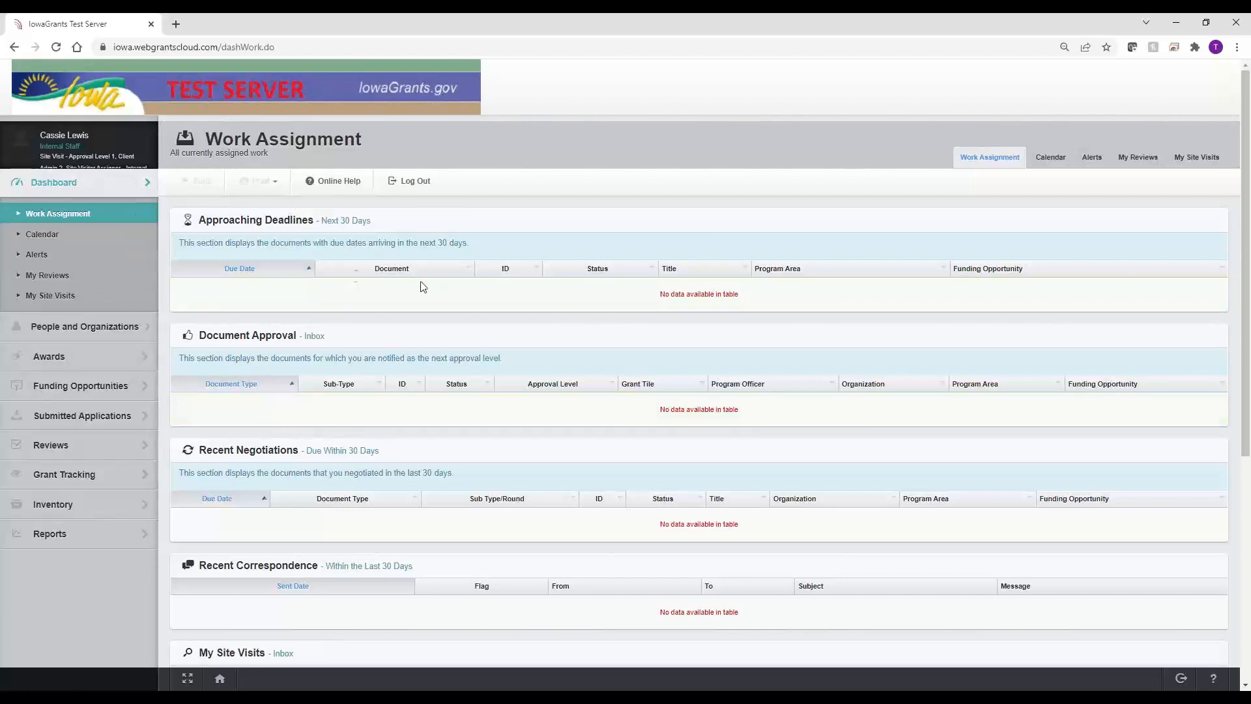
{"action": "left_click_drag", "start_coordinate": [365, 339], "coordinate": [187, 329]}
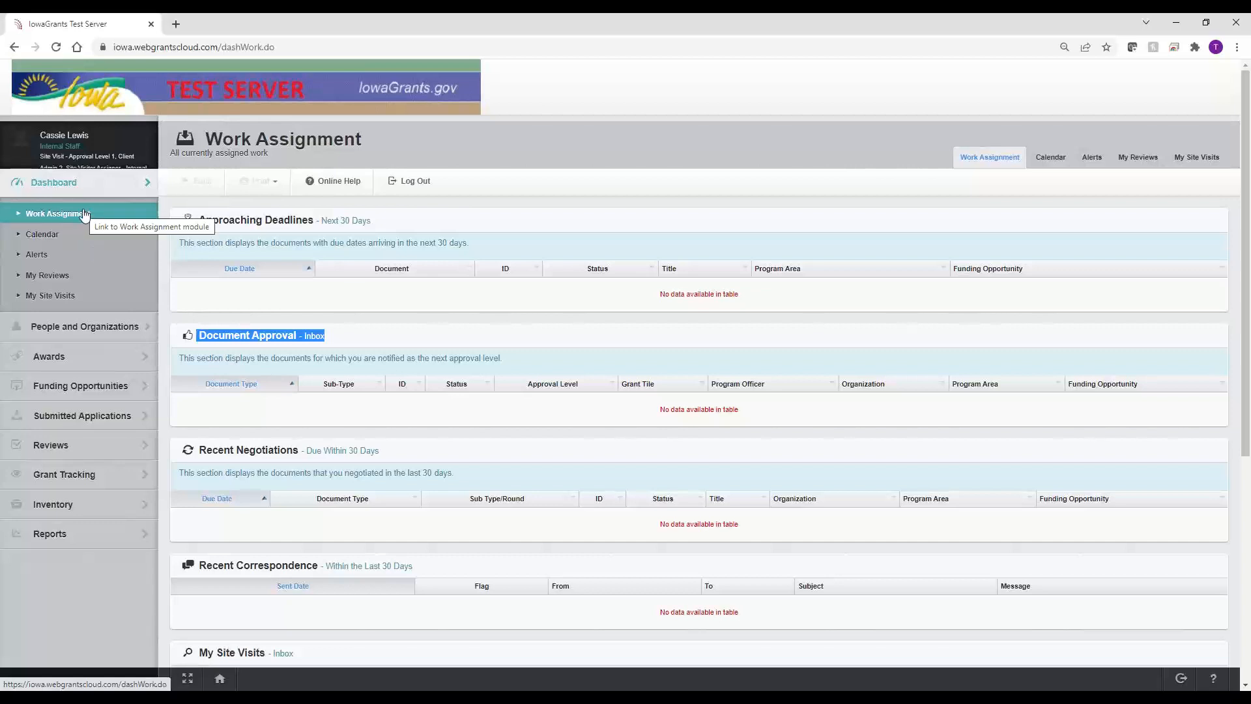
{"action": "left_click", "coordinate": [118, 333]}
Step: Search organizations for 'baseline' and list BaseLine Organization's site visits 25013, 25014 and 25015
{"action": "left_click", "coordinate": [66, 266]}
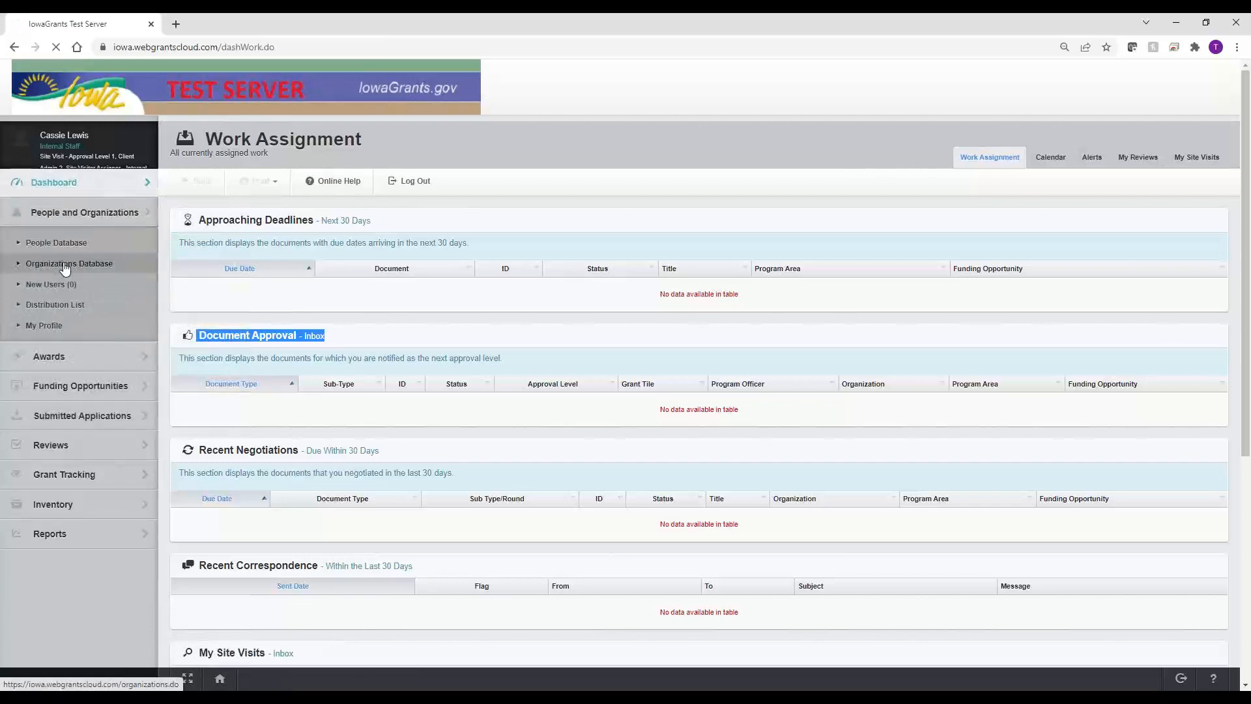
{"action": "left_click", "coordinate": [1049, 224]}
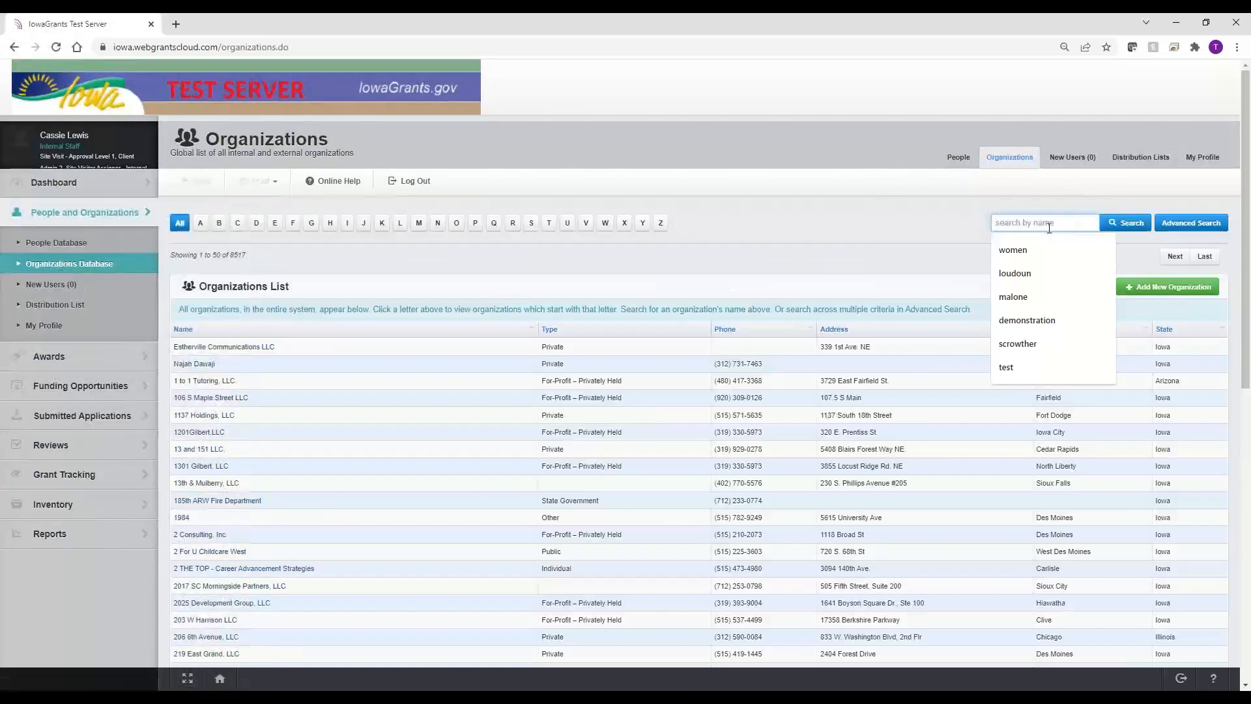
{"action": "type", "text": "baseline"}
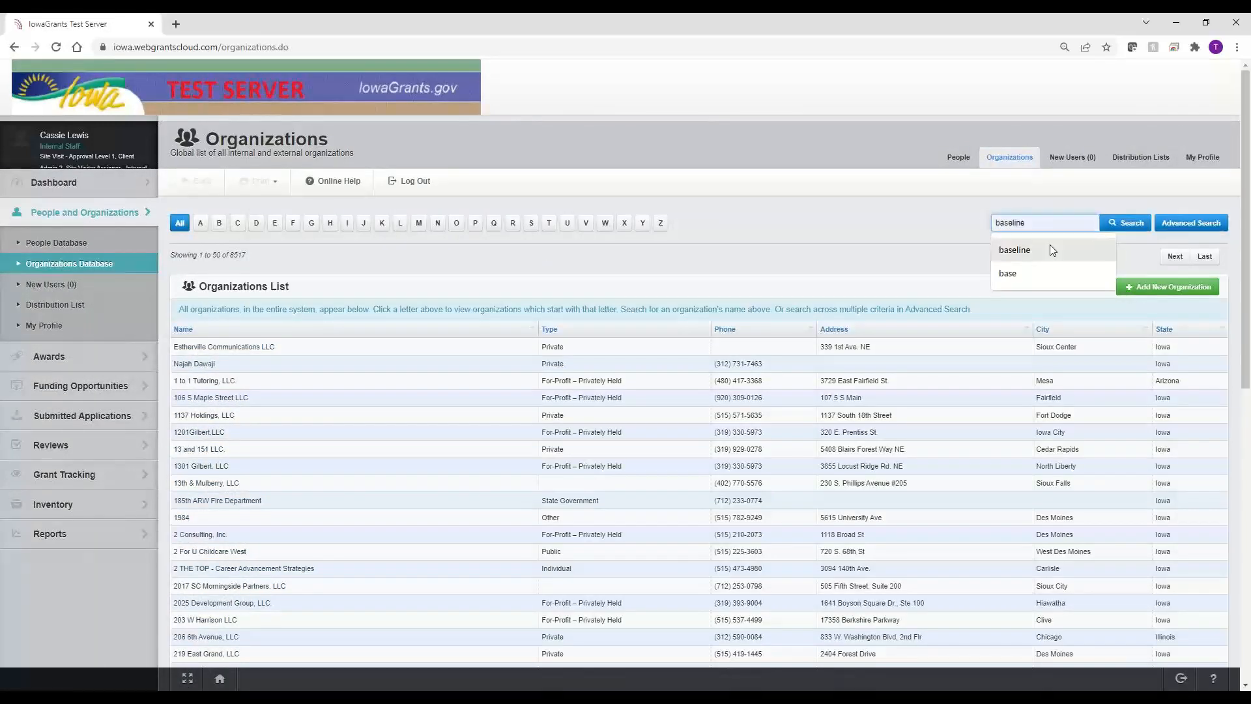
{"action": "left_click", "coordinate": [1146, 224]}
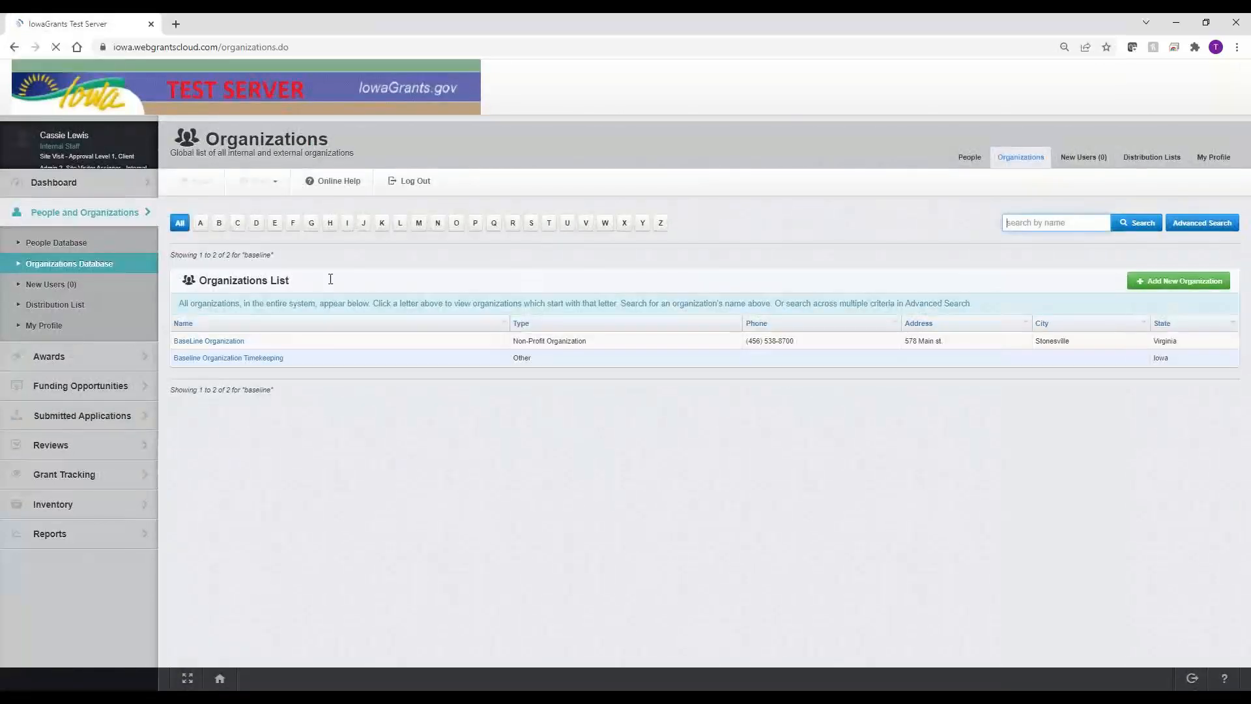
{"action": "left_click", "coordinate": [238, 342]}
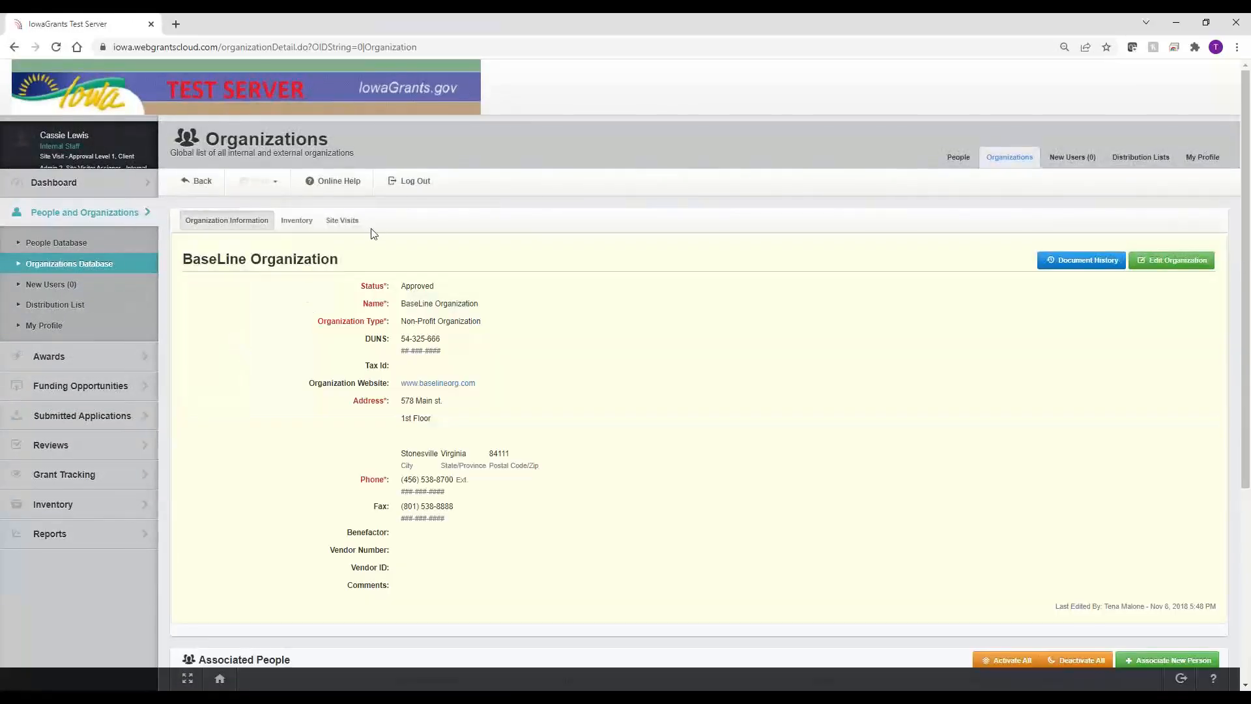
{"action": "left_click", "coordinate": [350, 225]}
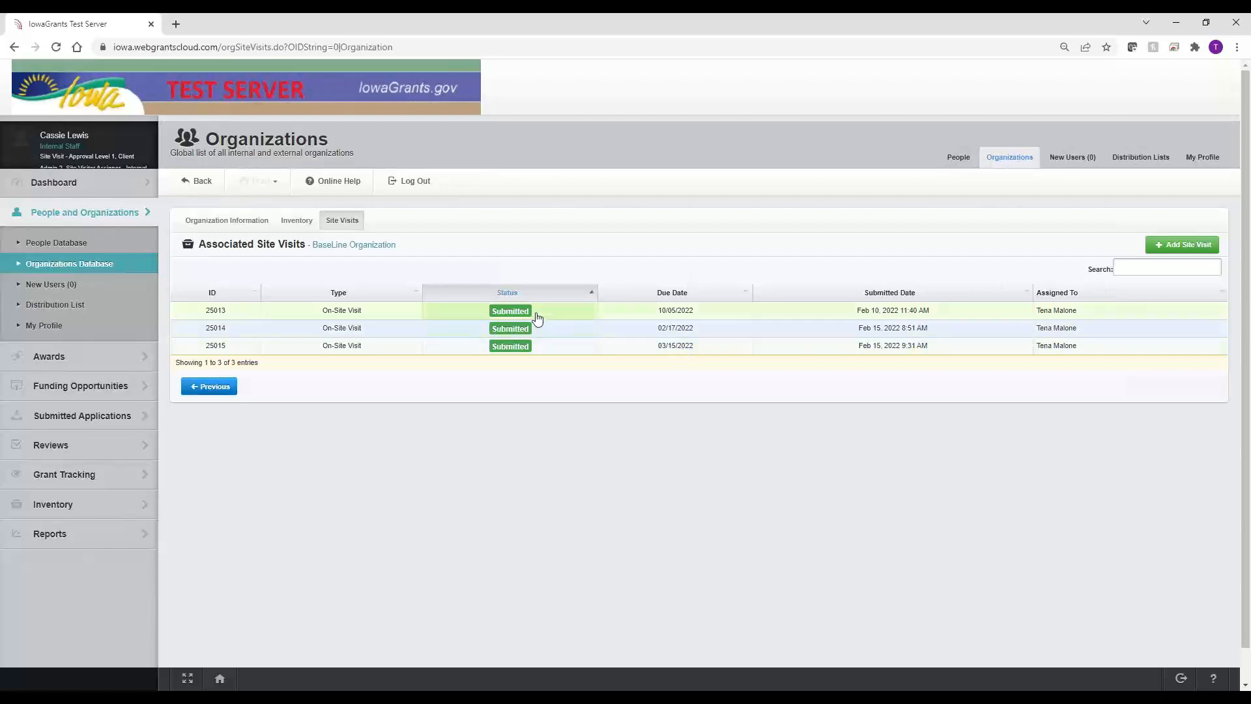
Step: Open site visit 25015 (due 03/15/2022), review its empty Grants Visited table, and start editing it
{"action": "left_click", "coordinate": [508, 347]}
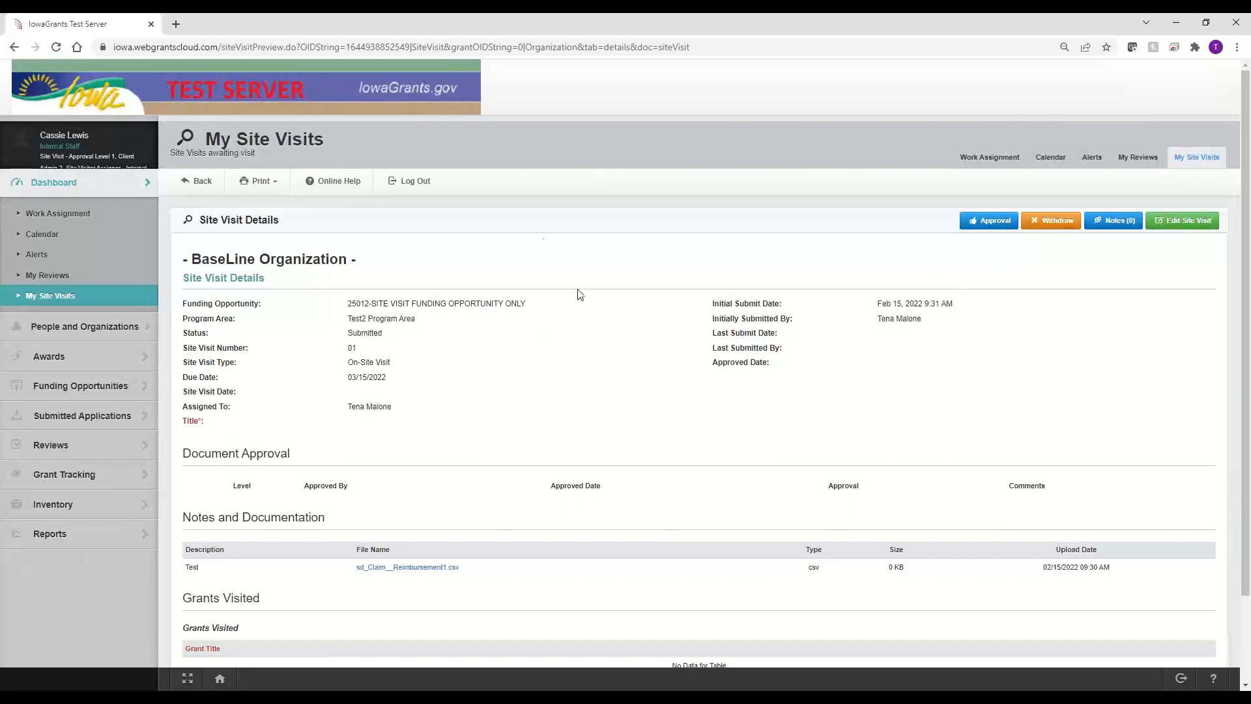
{"action": "scroll", "coordinate": [630, 382], "scroll_direction": "down", "scroll_amount": 2}
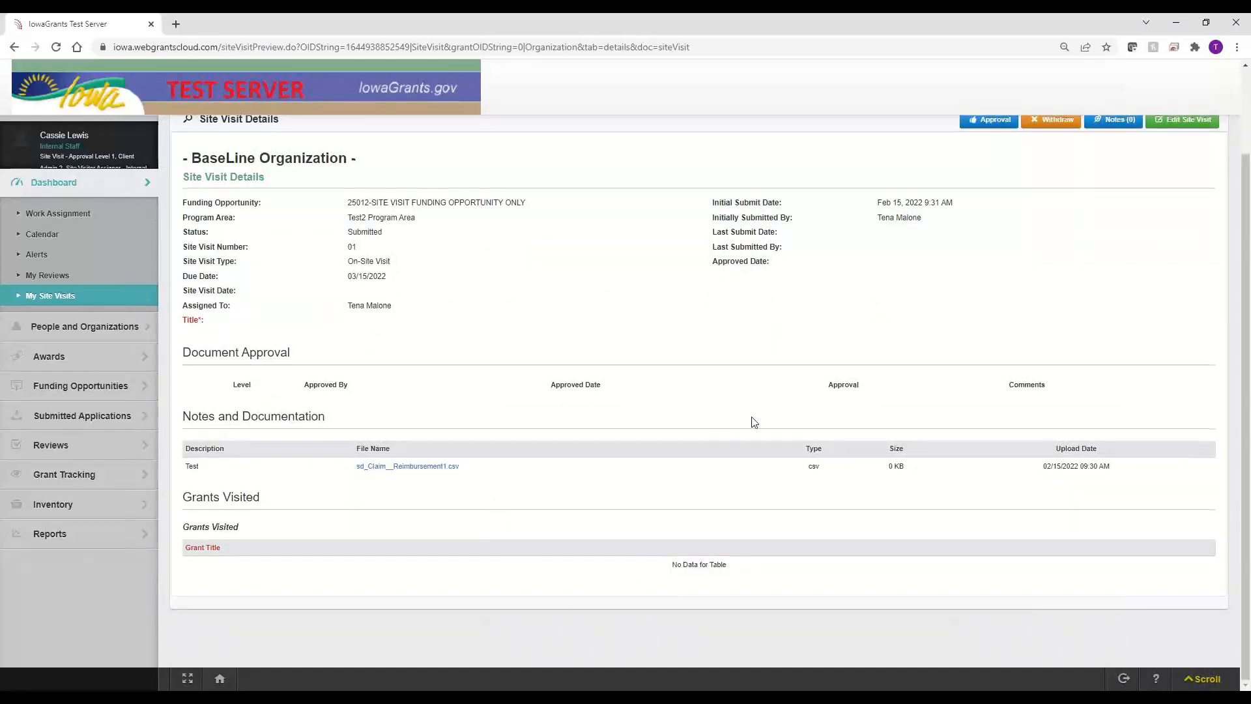
{"action": "scroll", "coordinate": [751, 421], "scroll_direction": "up", "scroll_amount": 2}
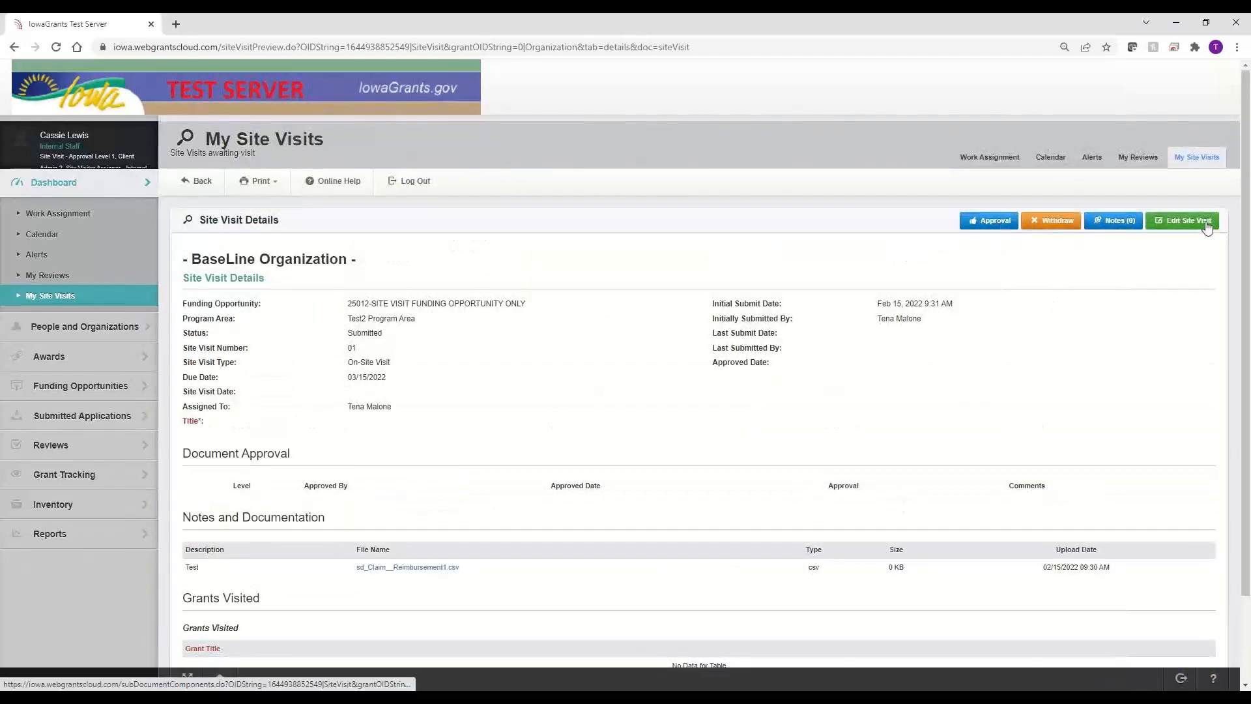
{"action": "scroll", "coordinate": [580, 525], "scroll_direction": "down", "scroll_amount": 2}
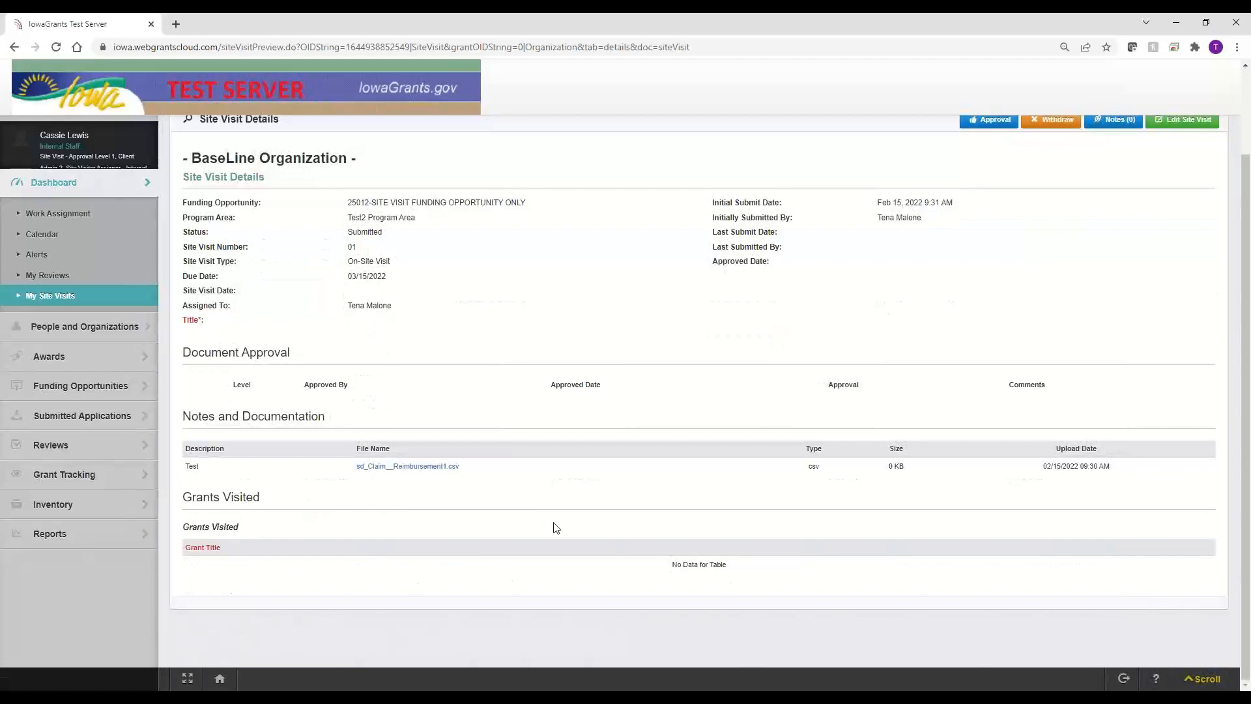
{"action": "left_click_drag", "start_coordinate": [721, 562], "coordinate": [629, 575]}
{"action": "scroll", "coordinate": [978, 366], "scroll_direction": "up", "scroll_amount": 2}
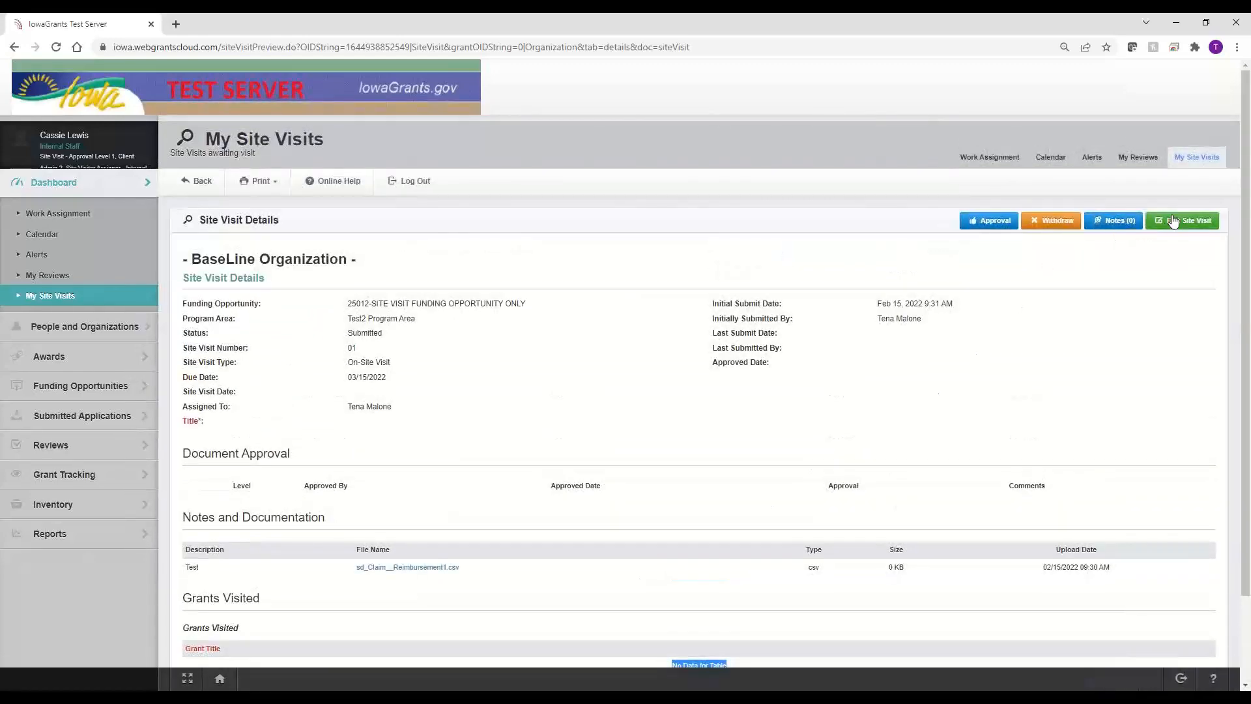
{"action": "left_click", "coordinate": [1173, 221]}
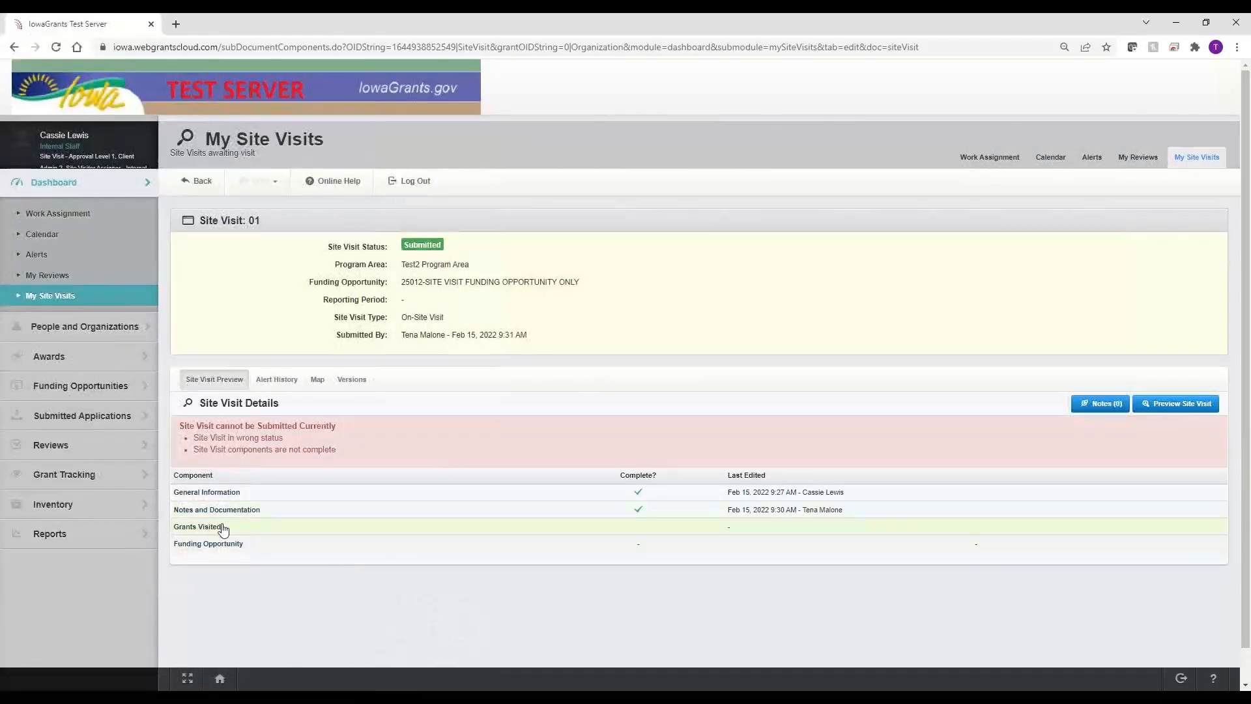
{"action": "left_click", "coordinate": [218, 529]}
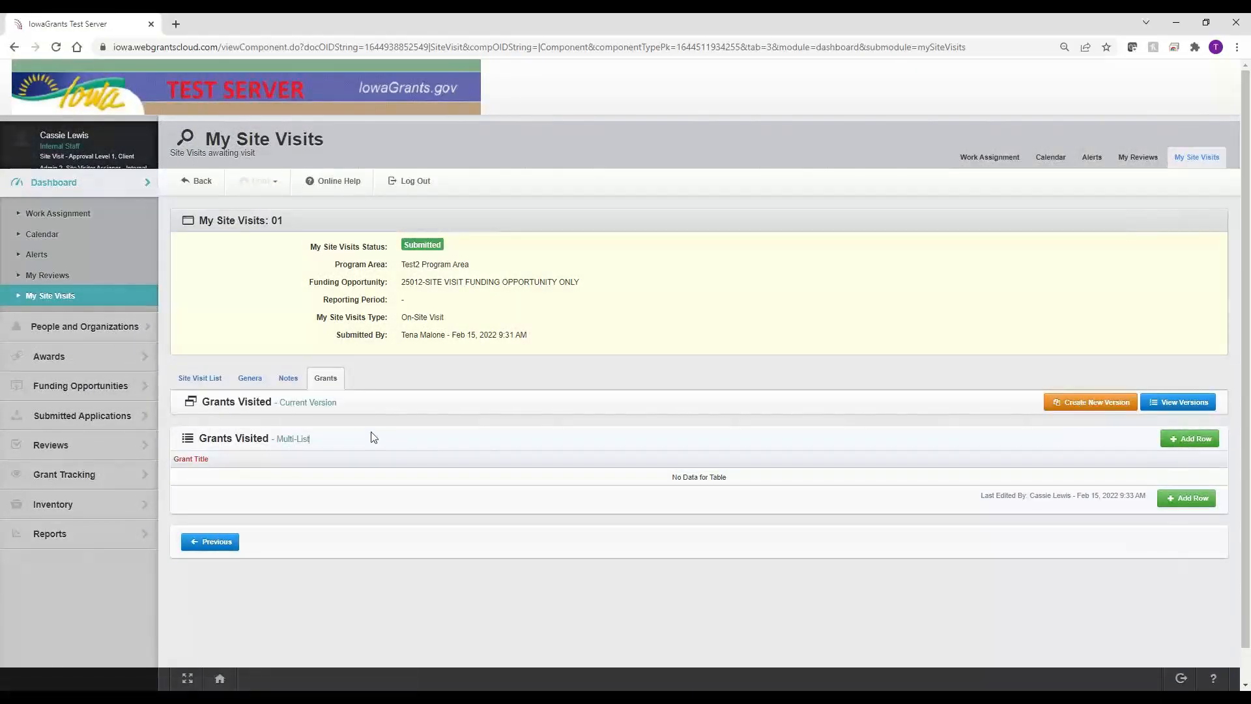
{"action": "left_click_drag", "start_coordinate": [374, 436], "coordinate": [185, 446]}
{"action": "left_click", "coordinate": [346, 451]}
{"action": "left_click_drag", "start_coordinate": [338, 443], "coordinate": [175, 454]}
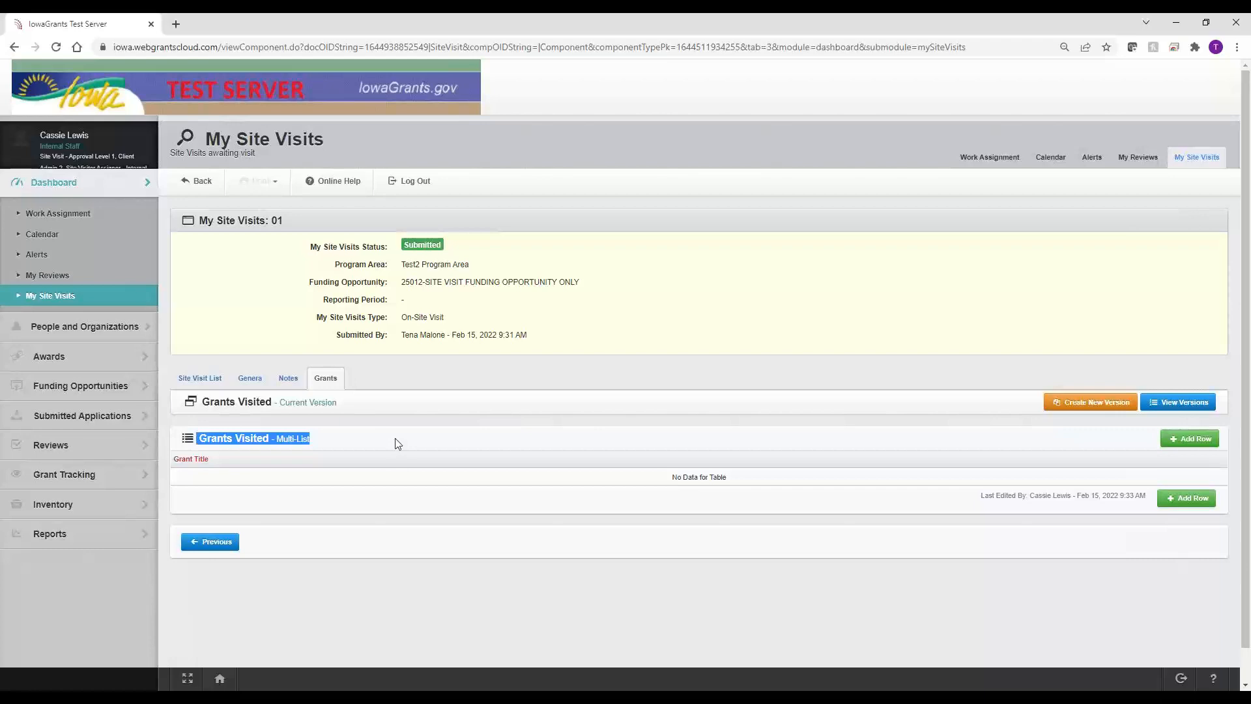
{"action": "left_click", "coordinate": [1184, 445]}
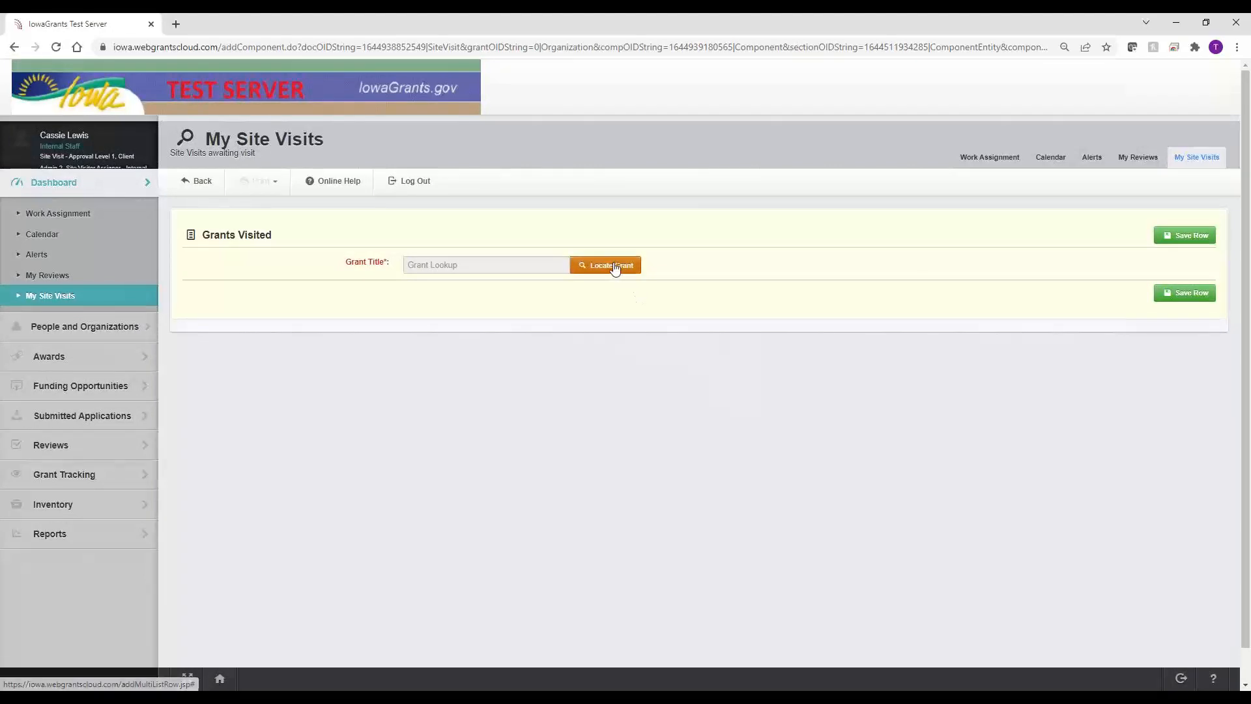
{"action": "left_click", "coordinate": [615, 267]}
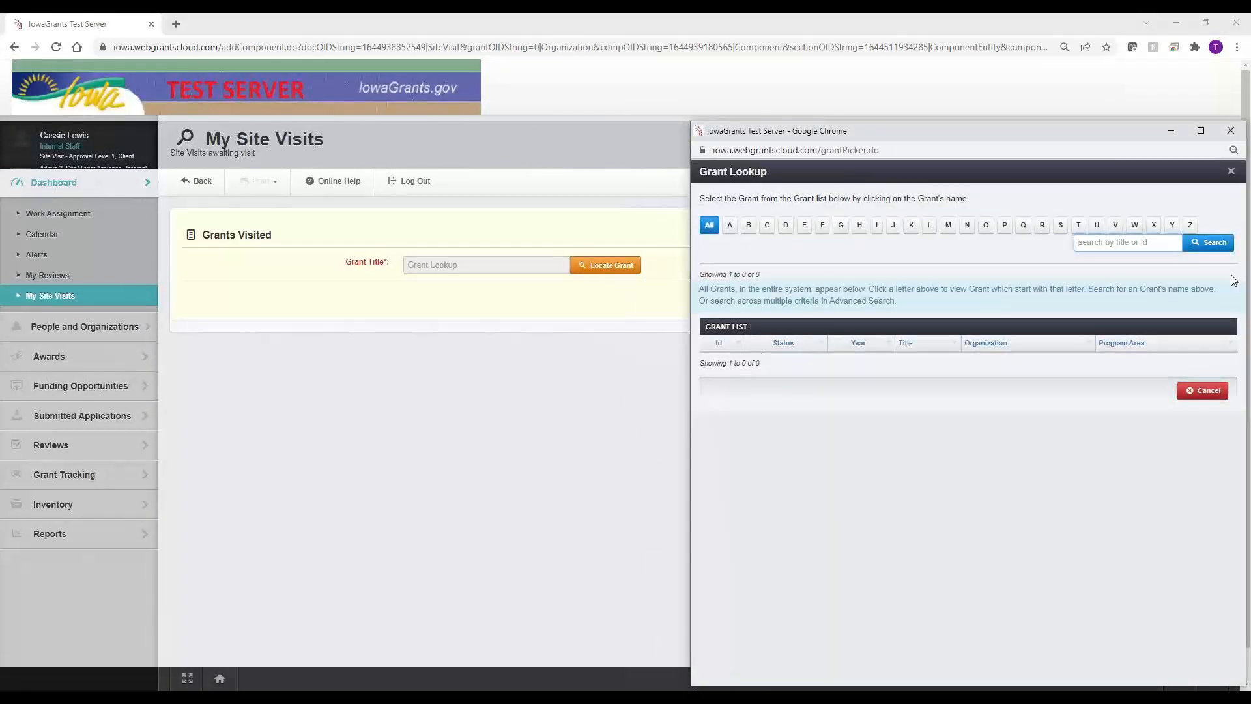
{"action": "left_click", "coordinate": [1231, 130]}
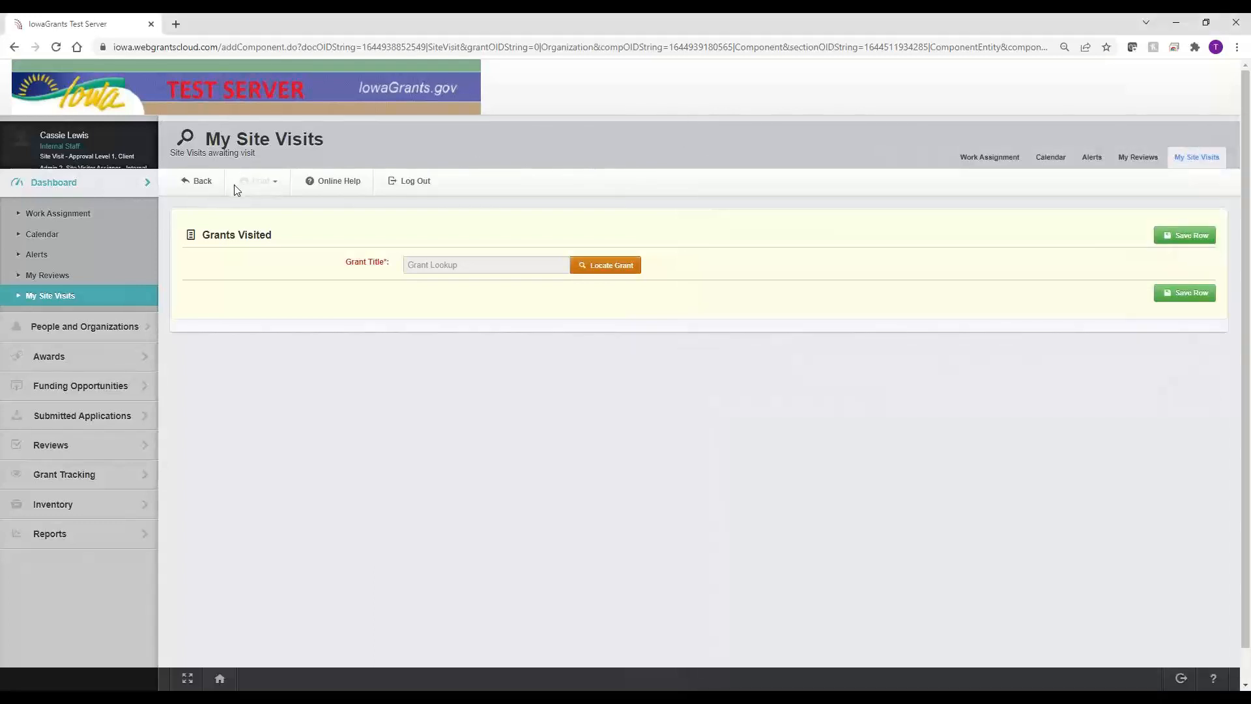
{"action": "left_click", "coordinate": [204, 183]}
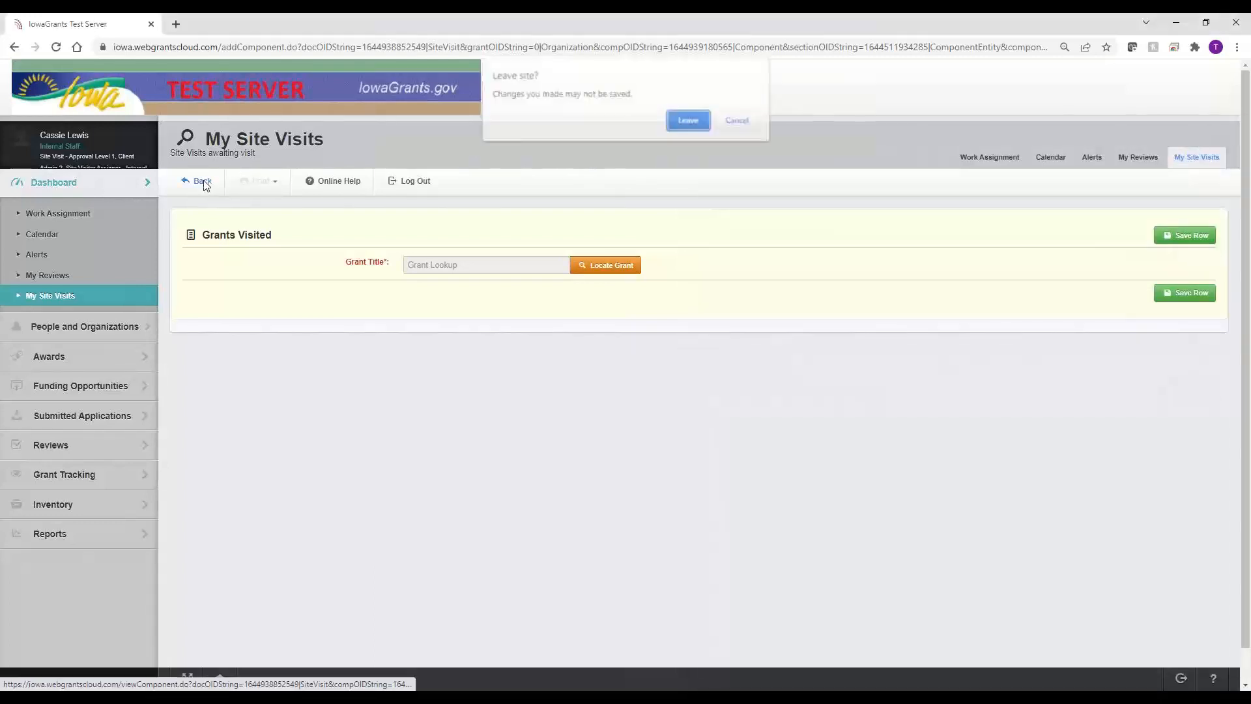
{"action": "left_click", "coordinate": [684, 119]}
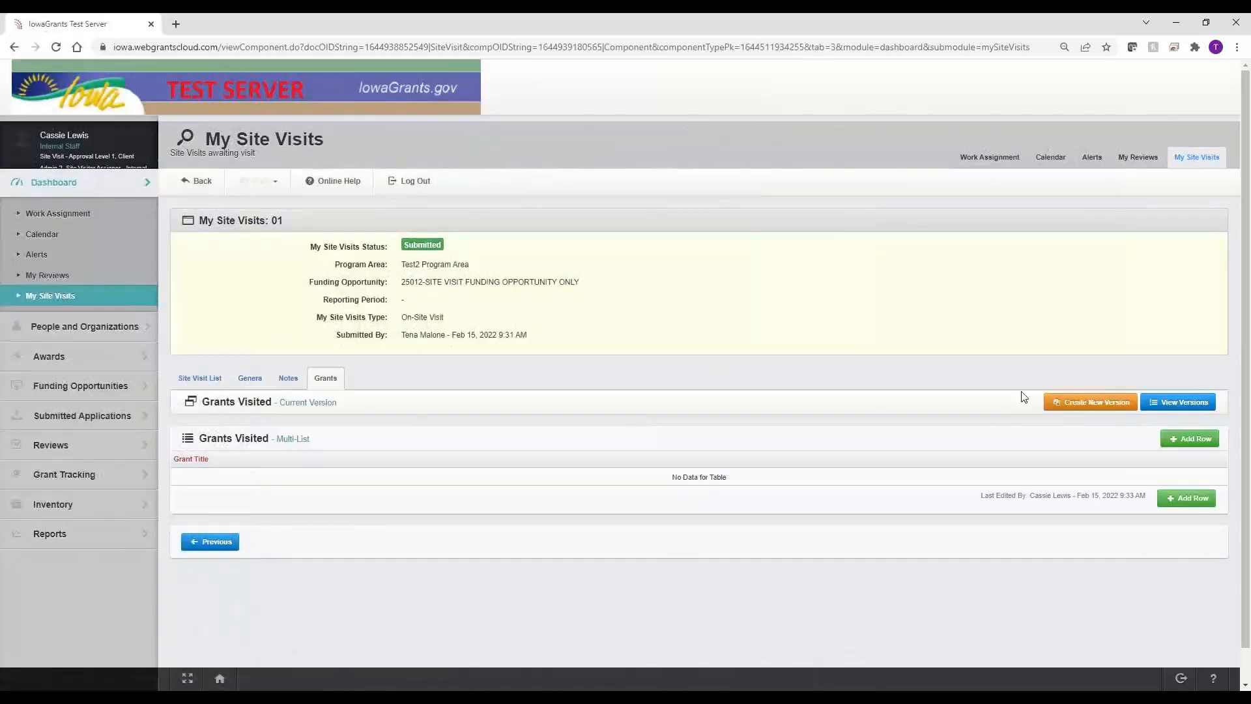
{"action": "left_click", "coordinate": [211, 380]}
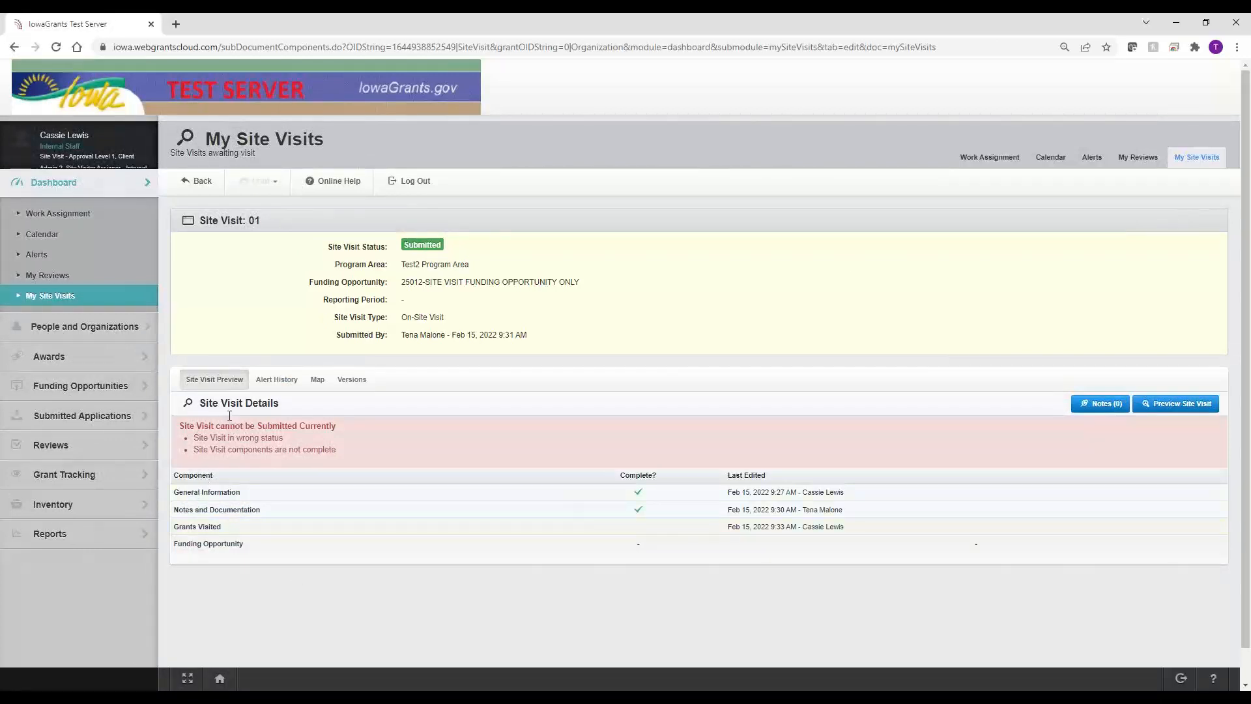
Step: View the Site Visit Preview and scroll through the Submitted details with no Grants Visited data
{"action": "left_click", "coordinate": [225, 381]}
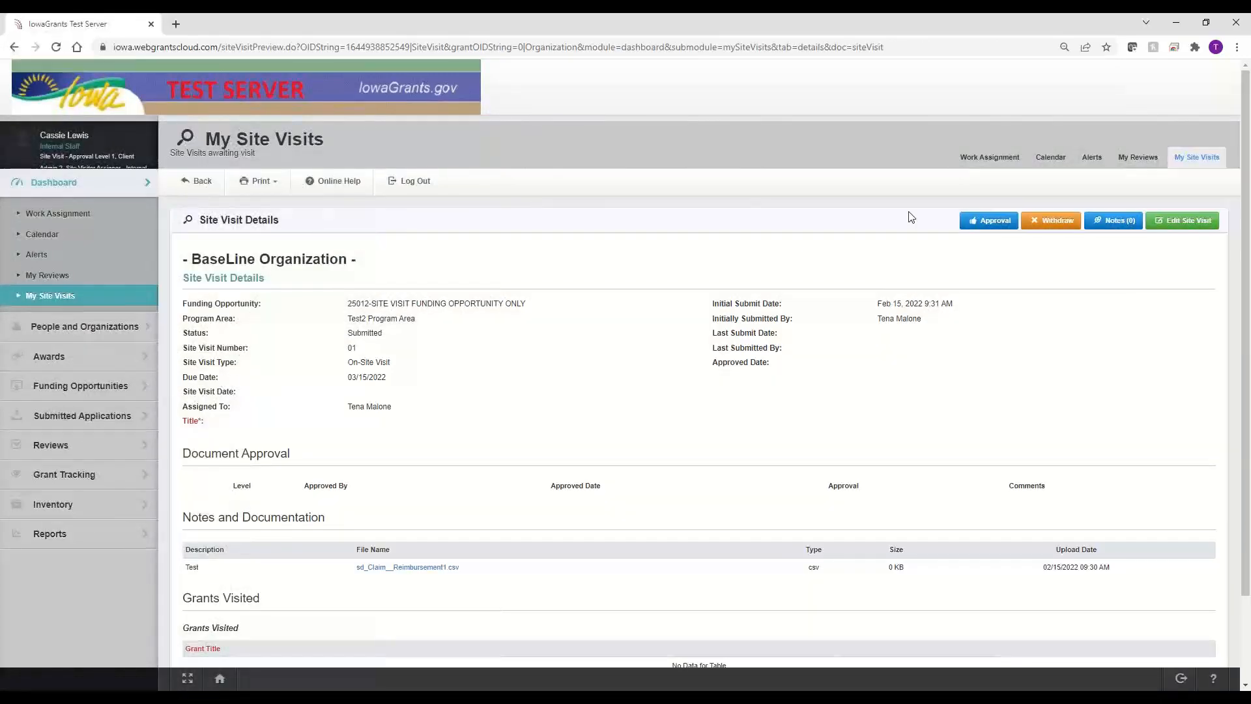
{"action": "scroll", "coordinate": [278, 595], "scroll_direction": "down", "scroll_amount": 2}
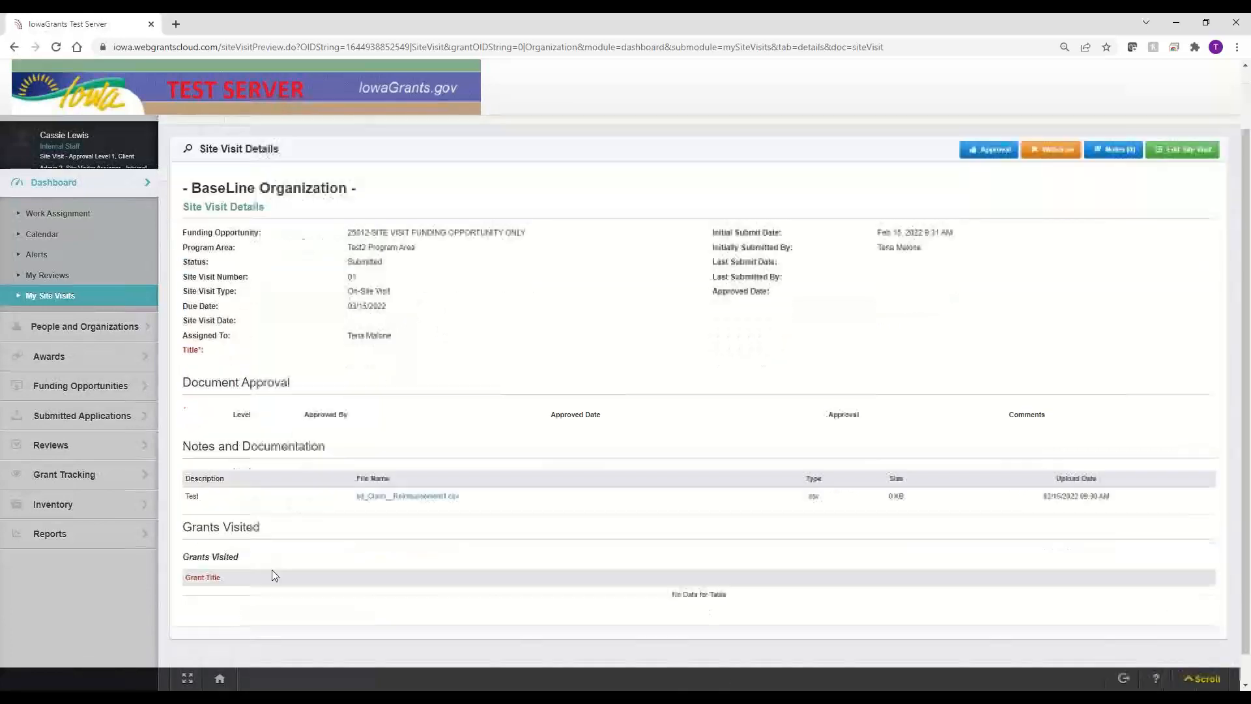
{"action": "left_click_drag", "start_coordinate": [323, 524], "coordinate": [204, 524]}
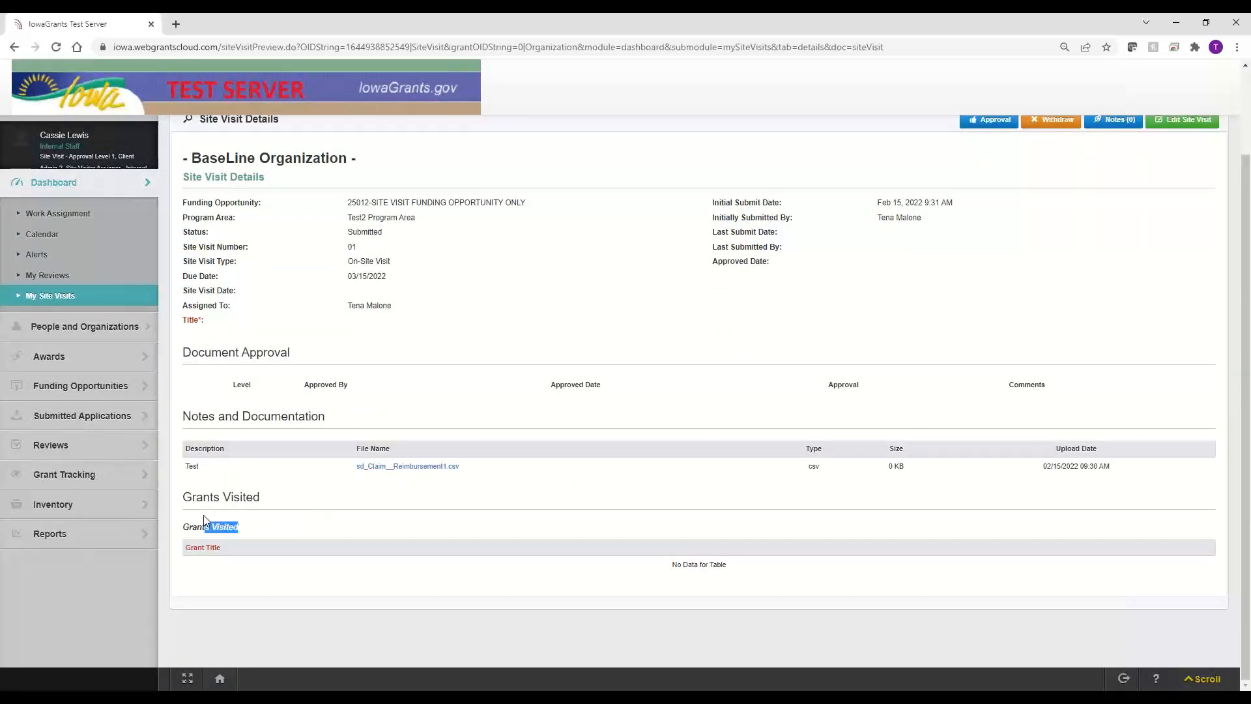
{"action": "left_click", "coordinate": [247, 528]}
{"action": "scroll", "coordinate": [595, 486], "scroll_direction": "up", "scroll_amount": 2}
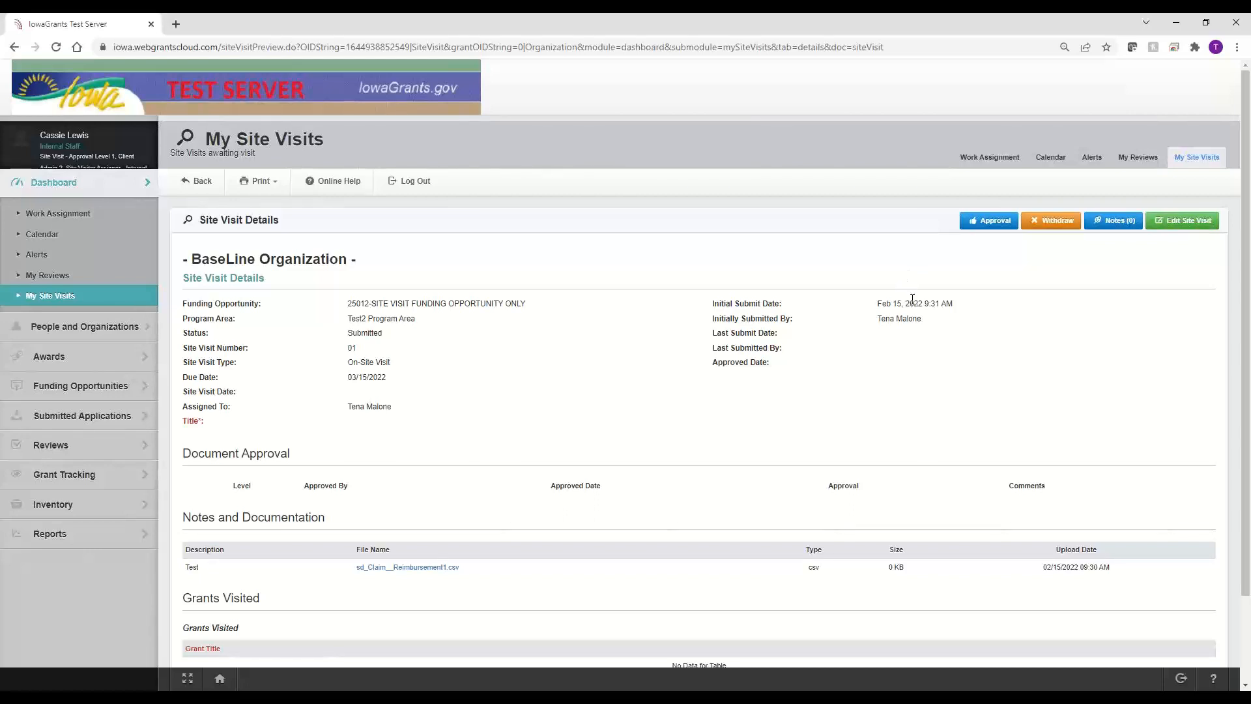
{"action": "scroll", "coordinate": [912, 300], "scroll_direction": "down", "scroll_amount": 1}
{"action": "scroll", "coordinate": [912, 299], "scroll_direction": "up", "scroll_amount": 1}
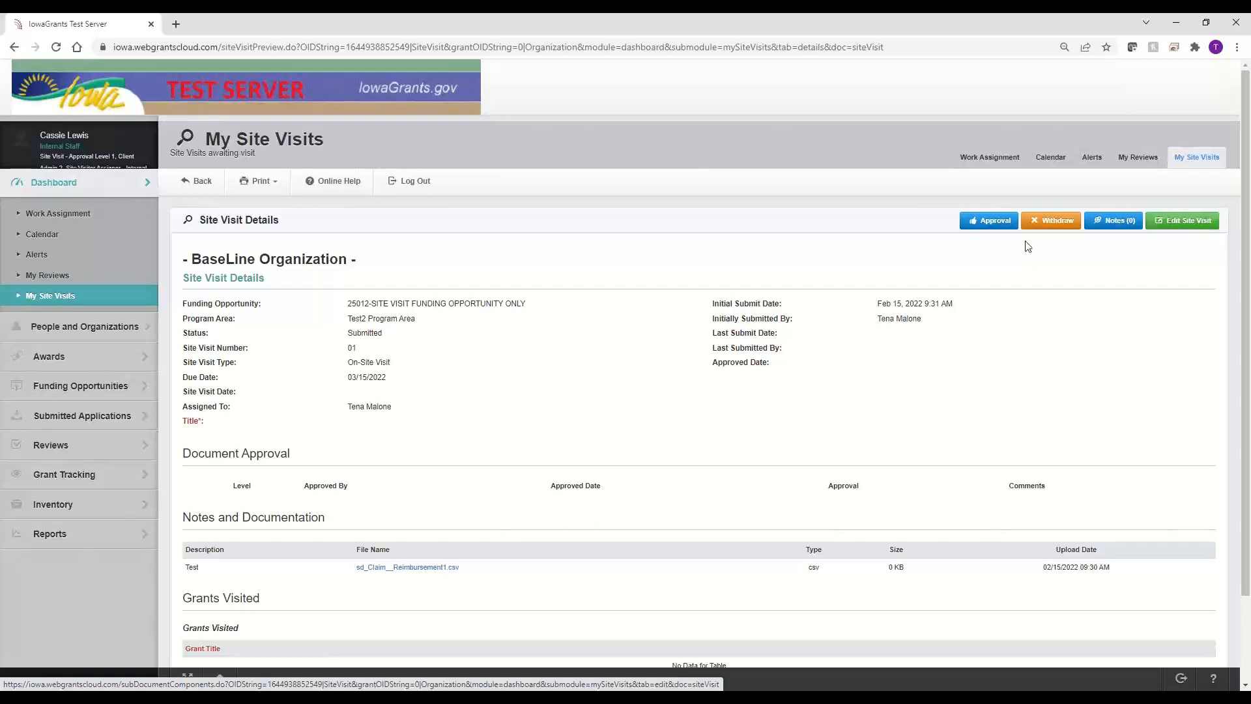
Step: Give site visit 01 a level 1 Approved decision with the comment 'Comments' and save it
{"action": "left_click", "coordinate": [975, 225]}
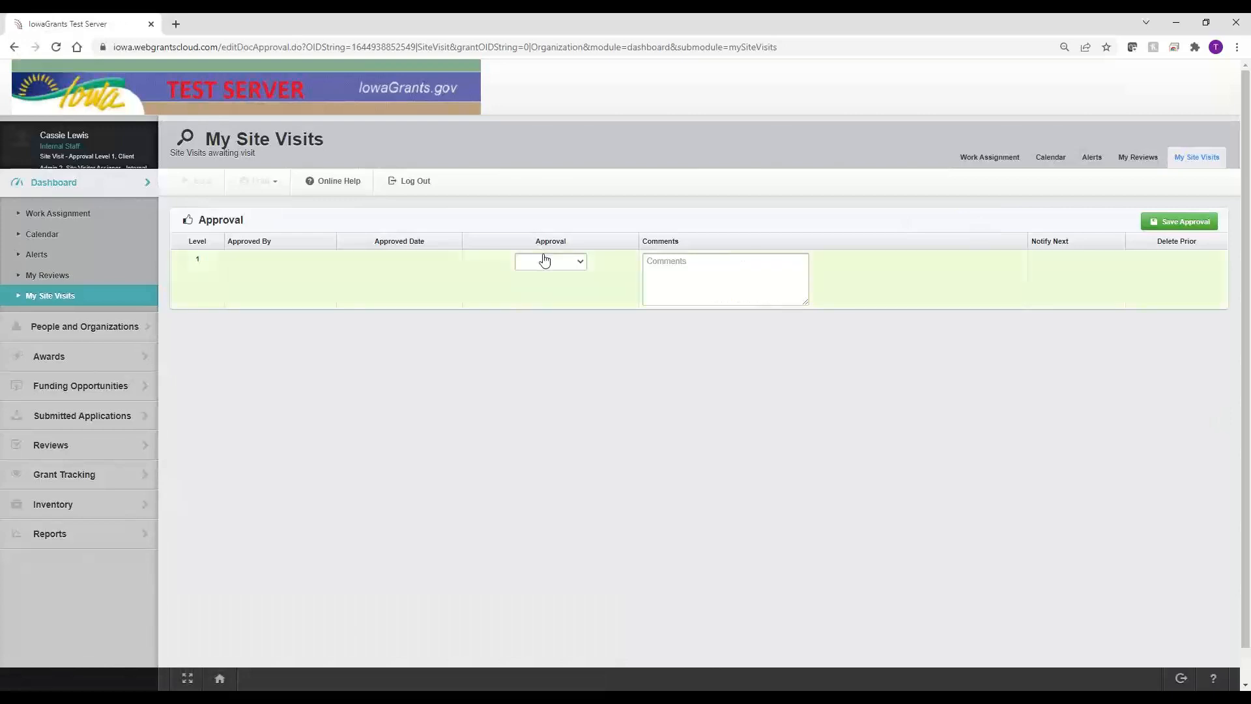
{"action": "left_click", "coordinate": [545, 261]}
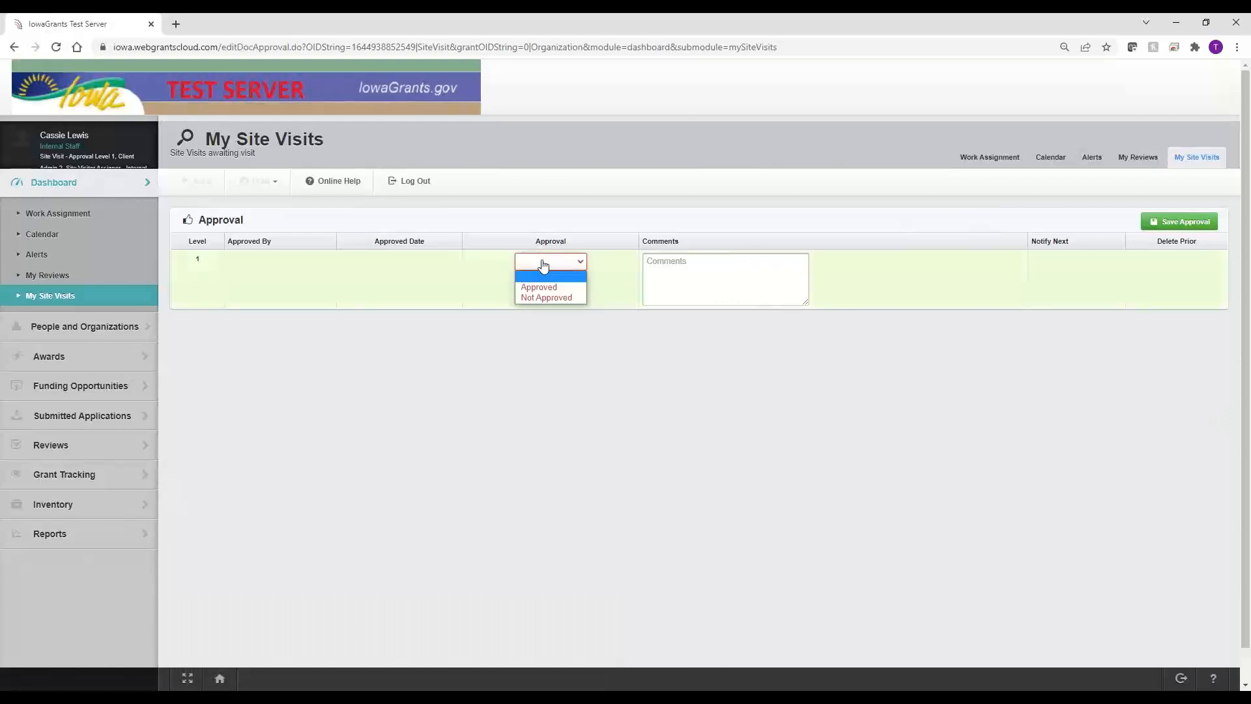
{"action": "left_click", "coordinate": [542, 285]}
{"action": "left_click", "coordinate": [663, 275]}
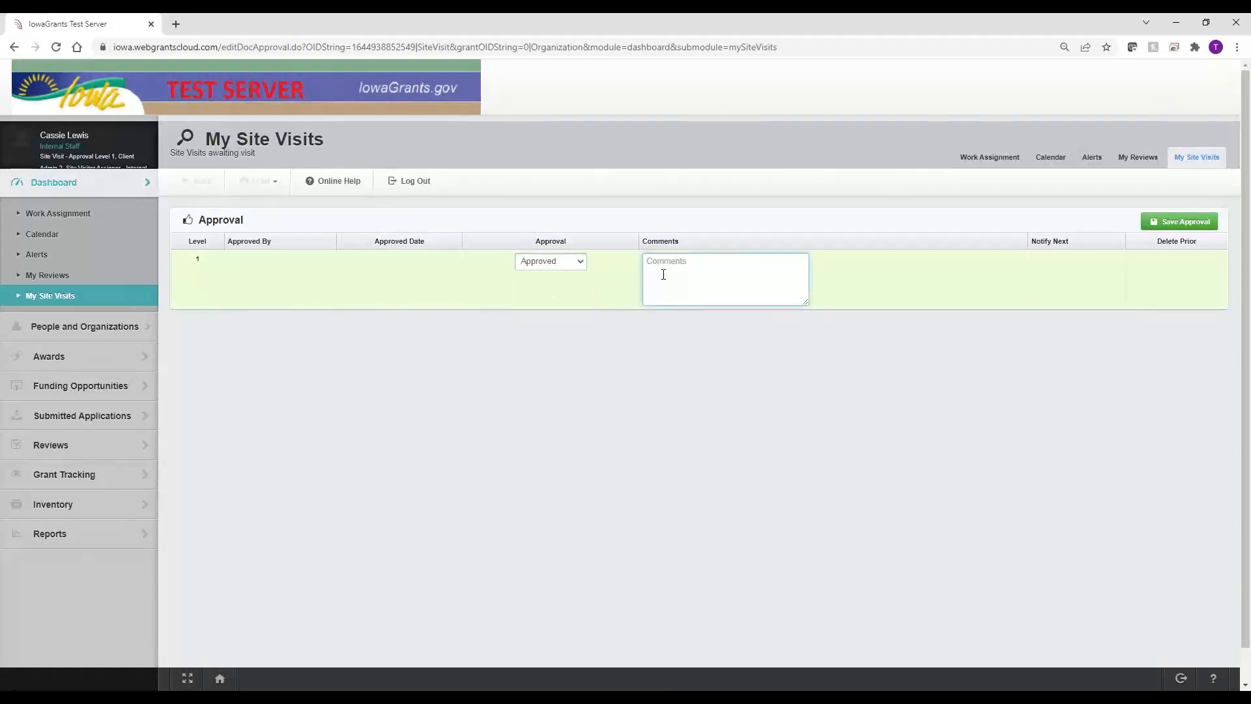
{"action": "type", "text": "Comments"}
{"action": "mouse_move", "coordinate": [680, 241]}
{"action": "left_mouse_down"}
{"action": "mouse_move", "coordinate": [639, 245]}
{"action": "mouse_move", "coordinate": [659, 242]}
{"action": "left_mouse_up"}
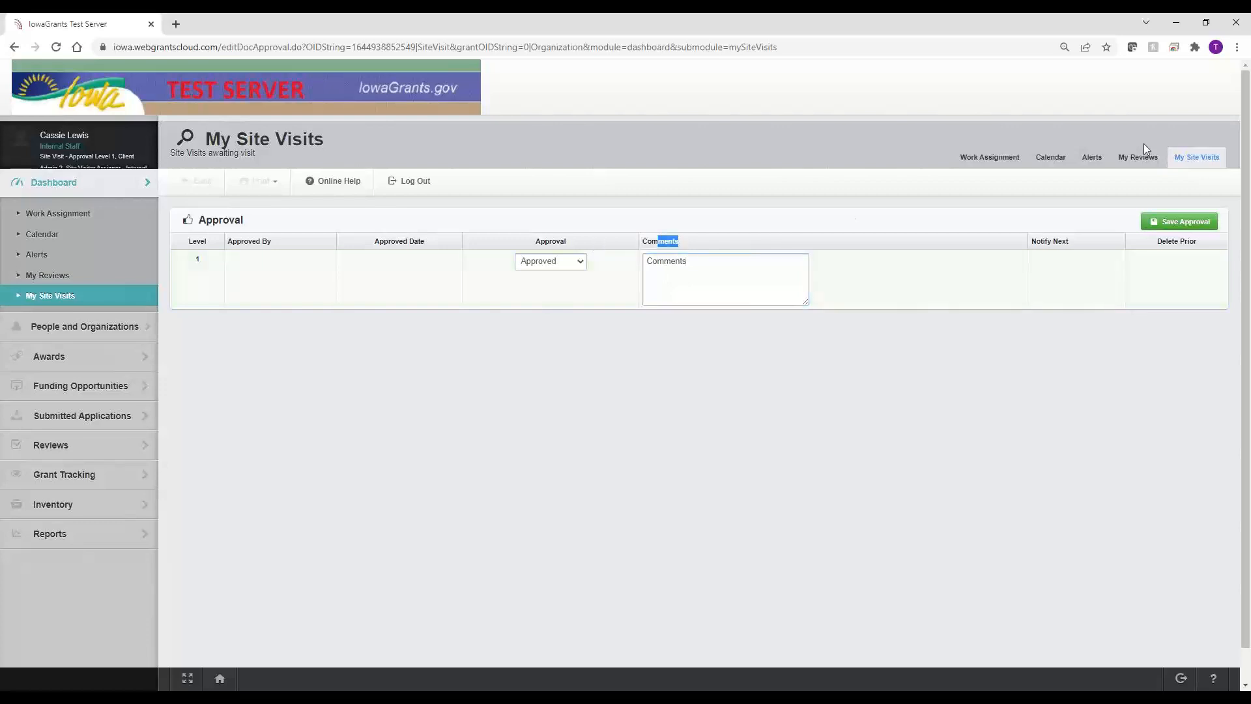
{"action": "left_click", "coordinate": [1173, 222]}
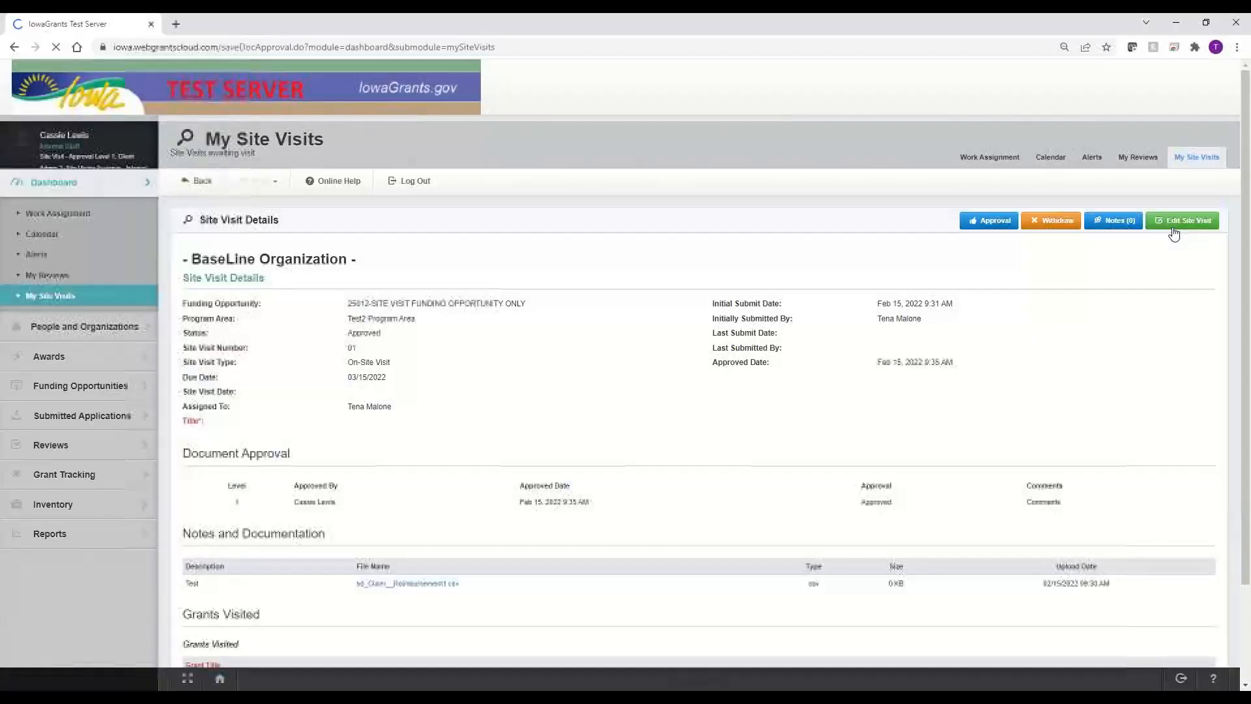
{"action": "left_click_drag", "start_coordinate": [355, 347], "coordinate": [327, 346]}
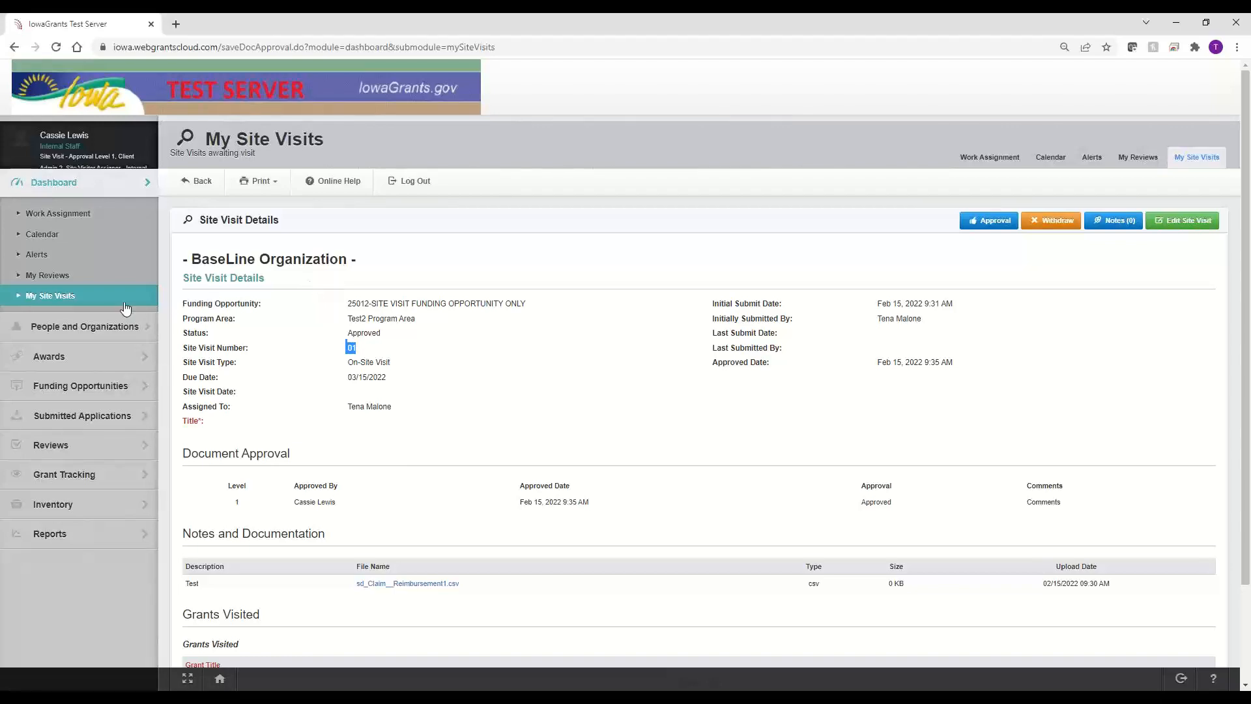
Step: Open Estherville Communications LLC from the Organizations Database and look over its record
{"action": "left_click", "coordinate": [69, 334]}
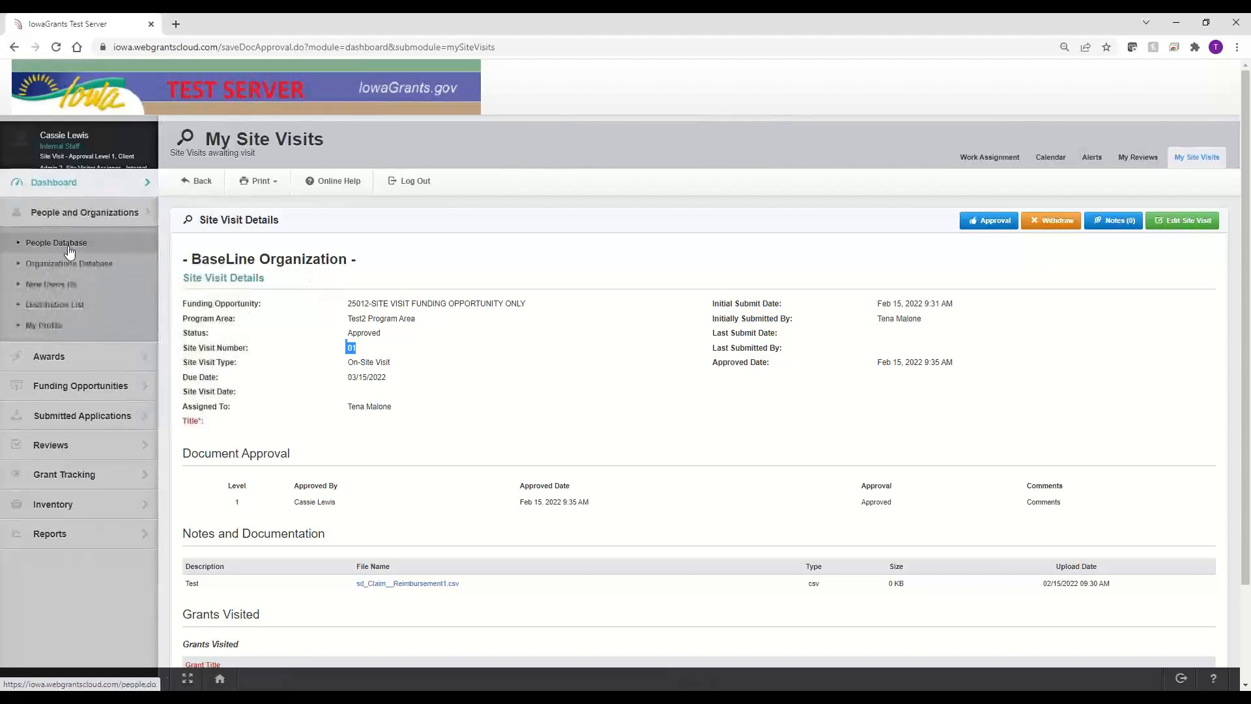
{"action": "left_click", "coordinate": [69, 268]}
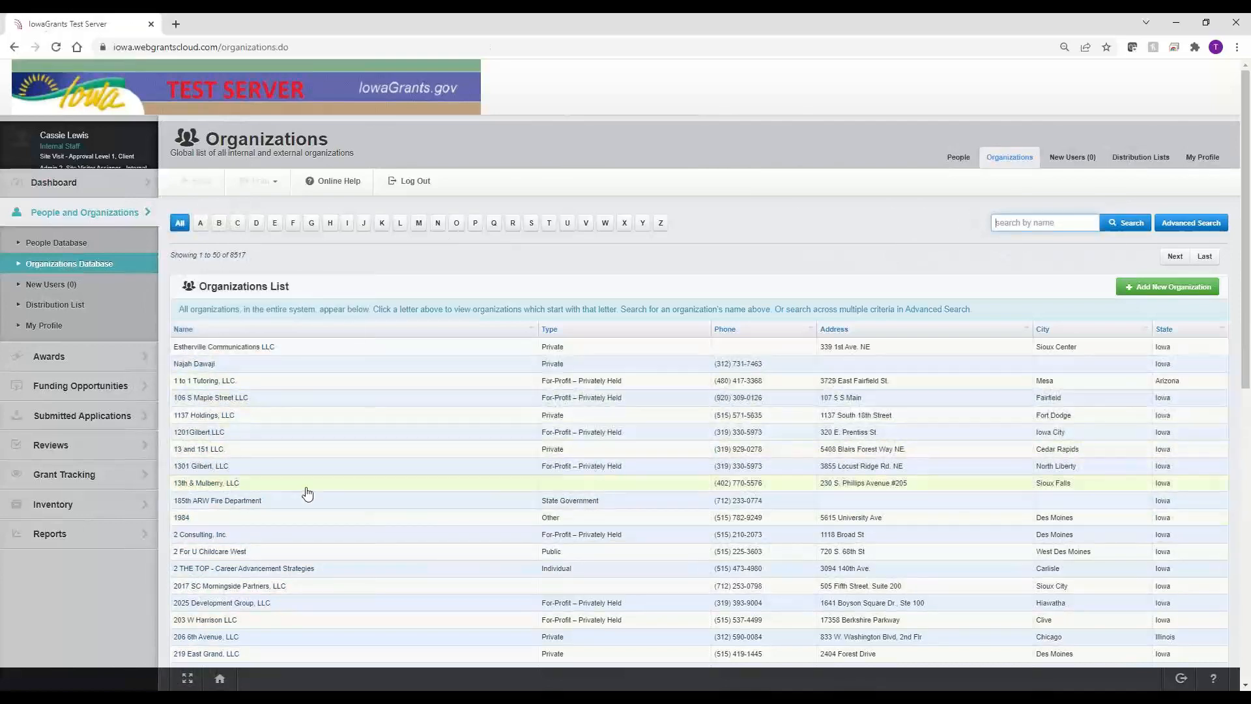
{"action": "left_click", "coordinate": [223, 347]}
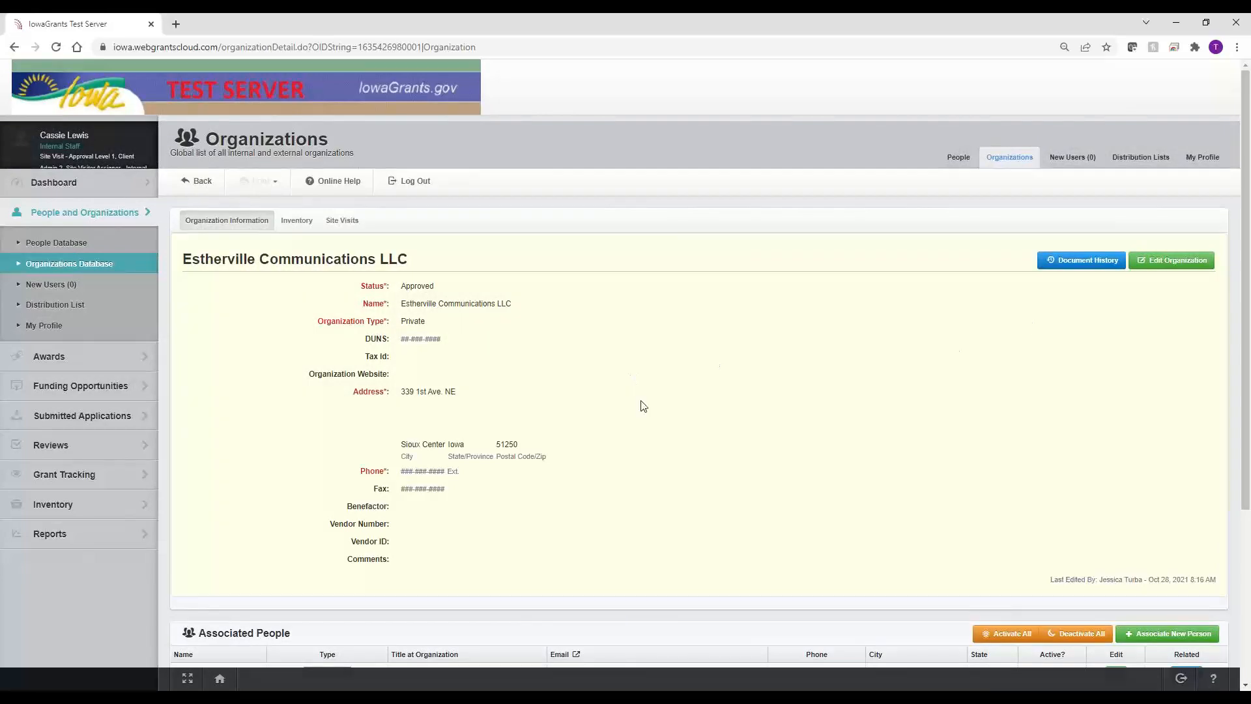
{"action": "scroll", "coordinate": [638, 400], "scroll_direction": "down", "scroll_amount": 2}
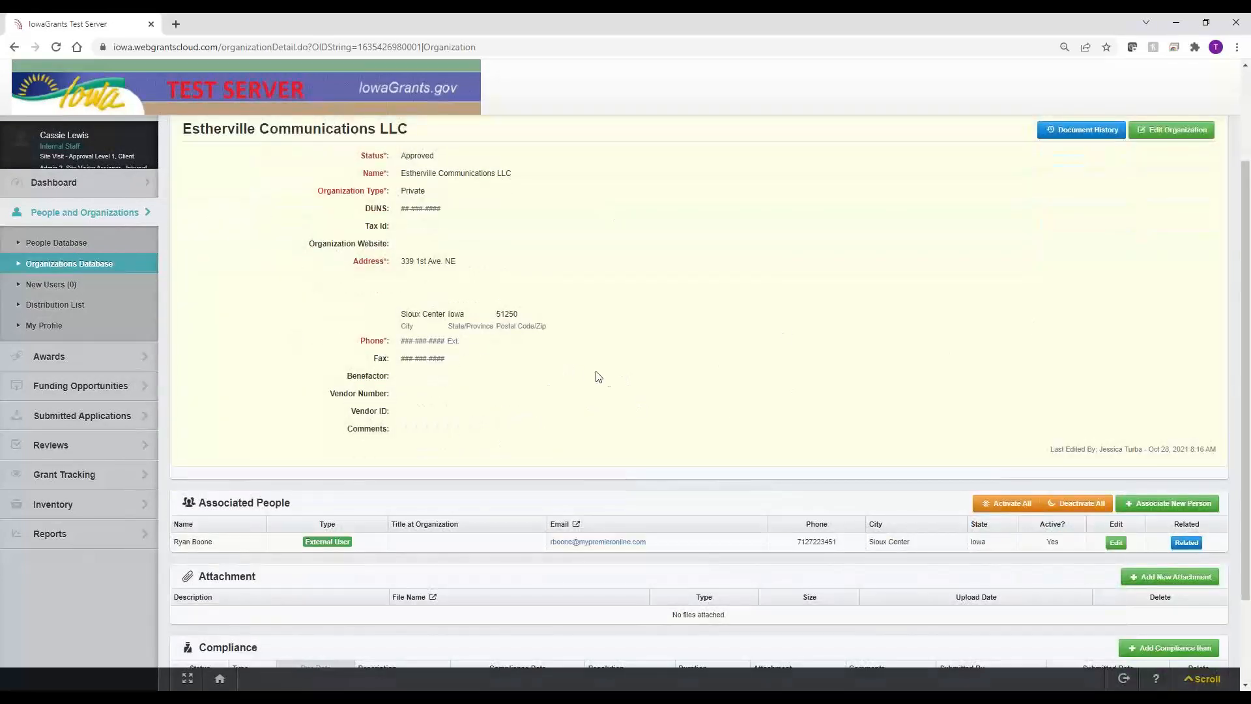
{"action": "scroll", "coordinate": [595, 375], "scroll_direction": "up", "scroll_amount": 2}
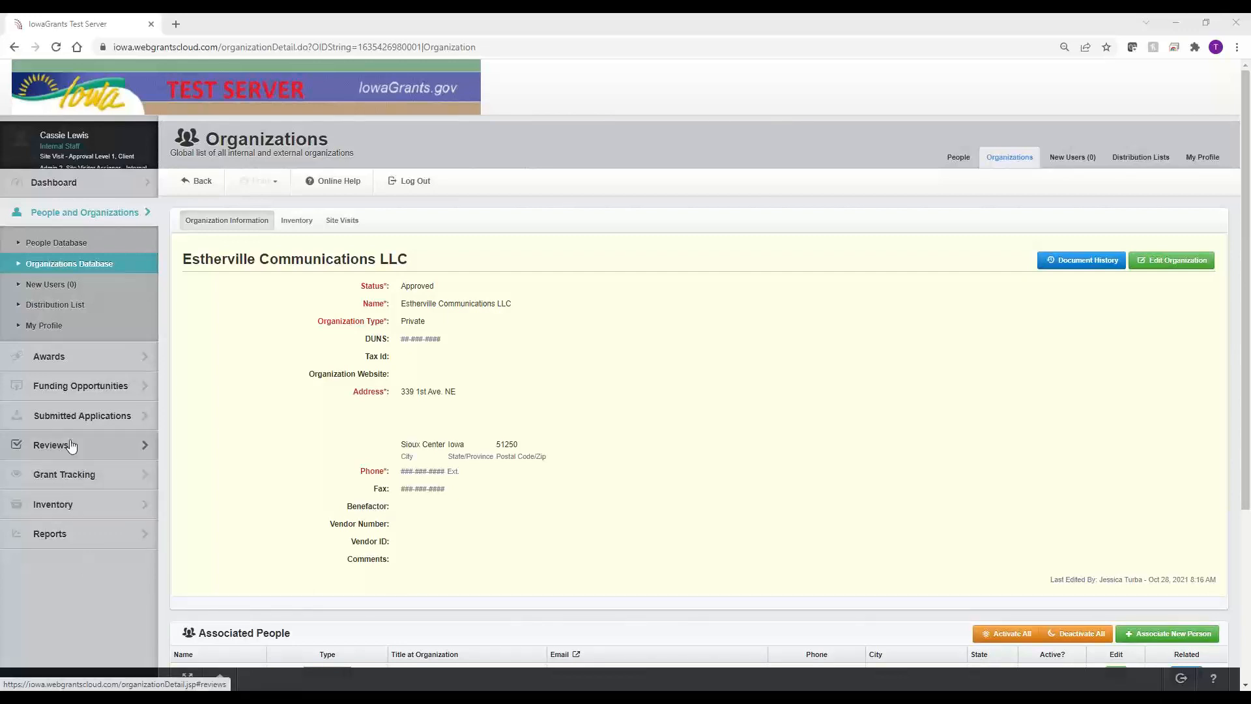
Step: Generate the formatted Organizations - Site Visits report
{"action": "left_click", "coordinate": [62, 531]}
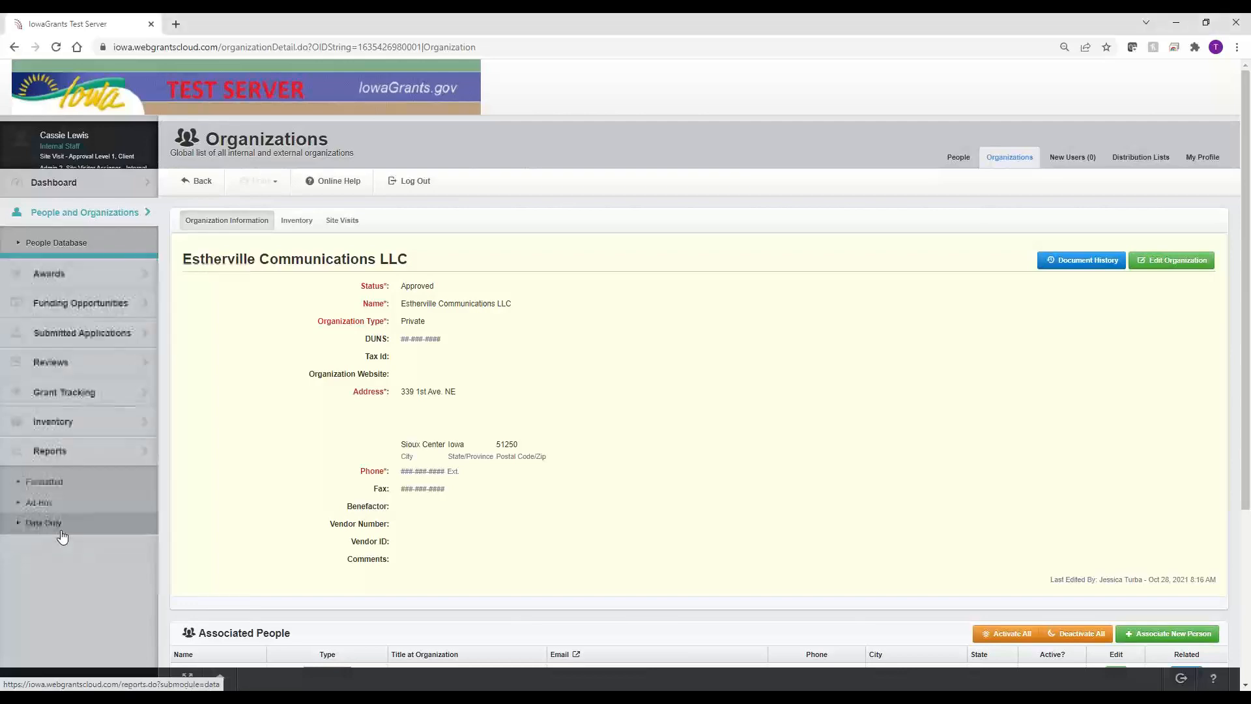
{"action": "left_click", "coordinate": [55, 450]}
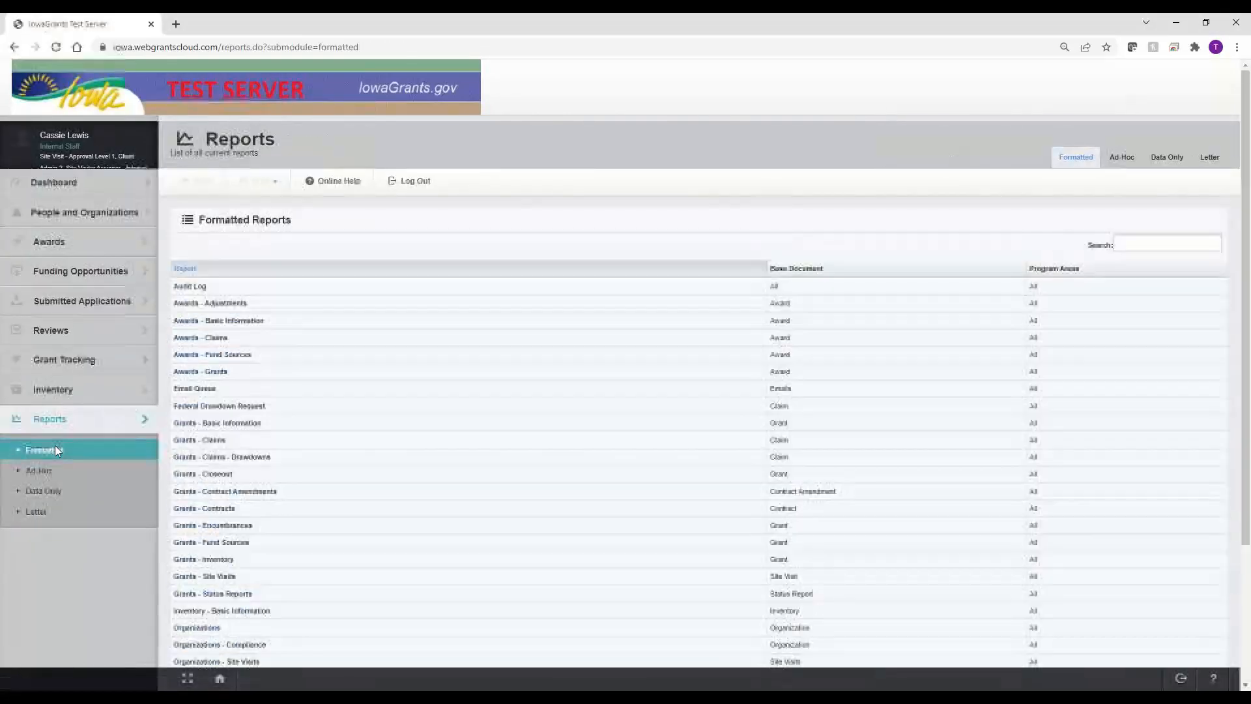
{"action": "scroll", "coordinate": [247, 587], "scroll_direction": "down", "scroll_amount": 3}
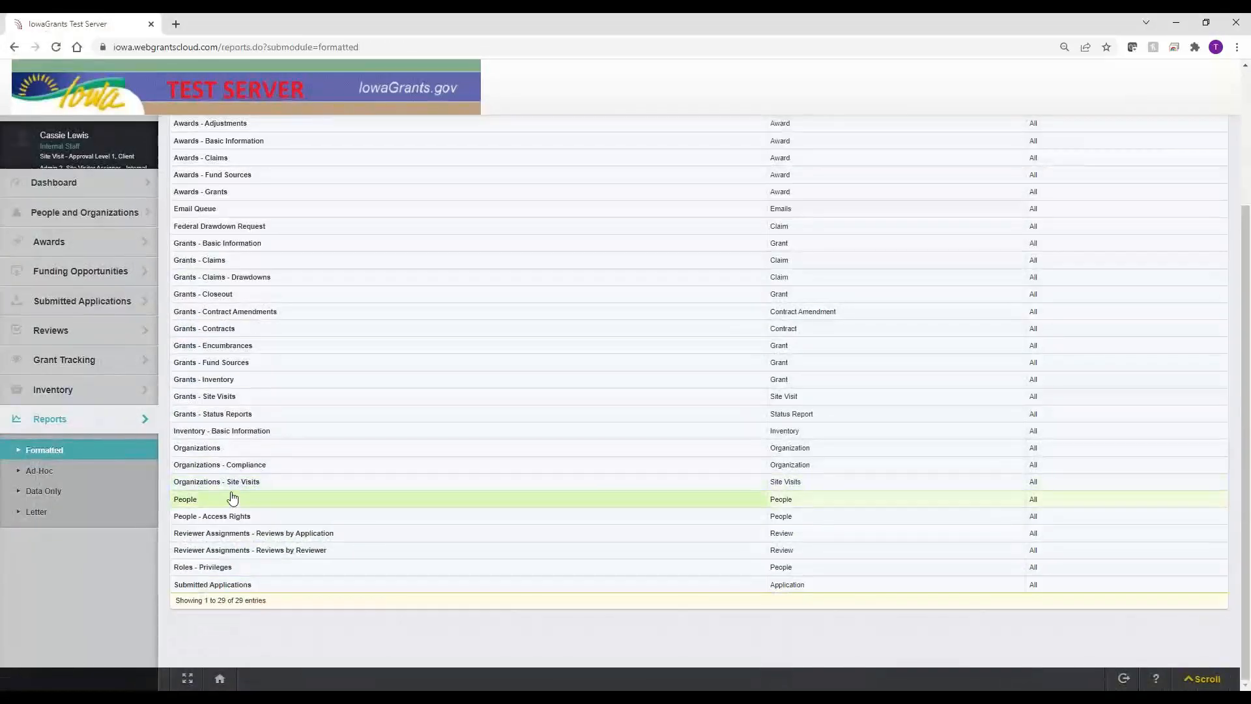
{"action": "left_click", "coordinate": [233, 481]}
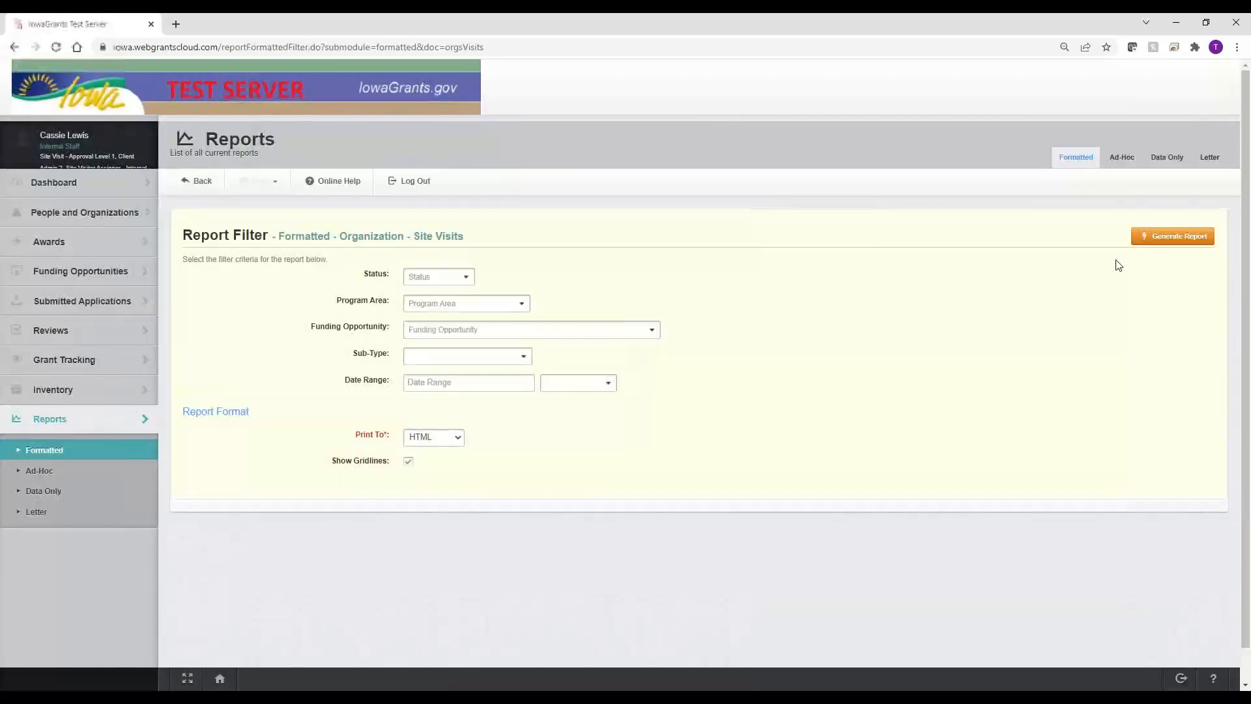
{"action": "left_click", "coordinate": [1173, 236]}
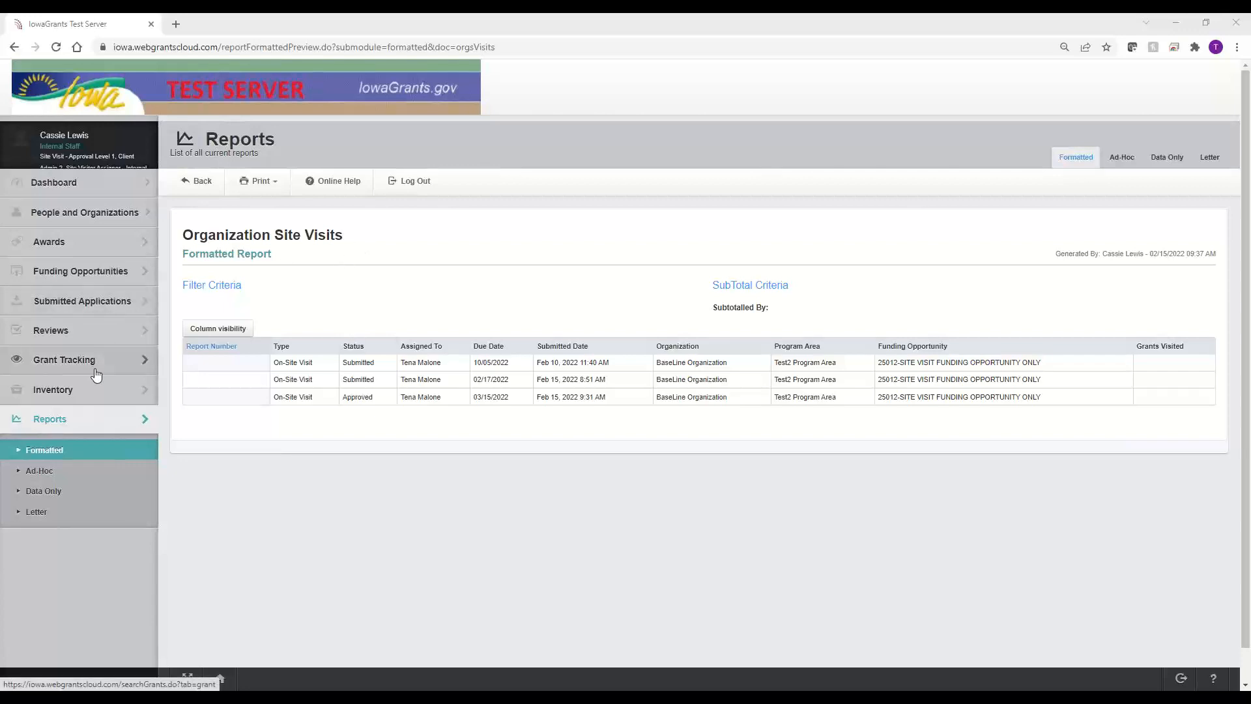
{"action": "left_click_drag", "start_coordinate": [345, 237], "coordinate": [180, 245]}
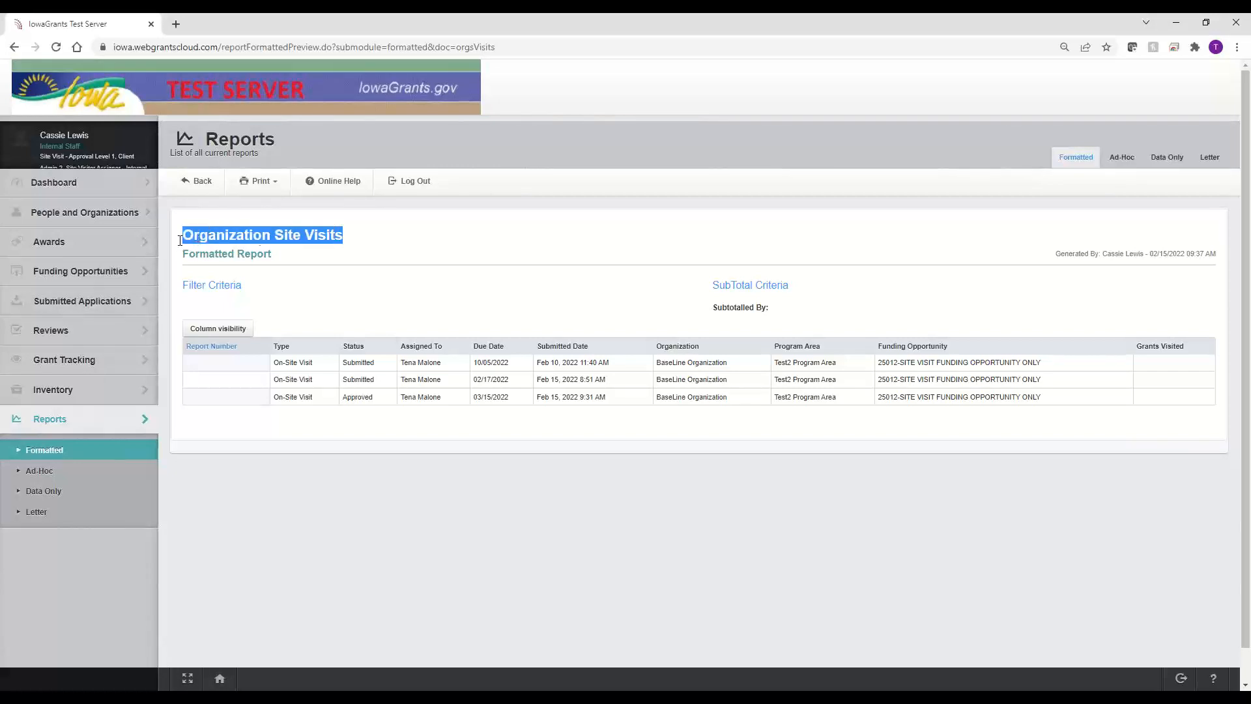
{"action": "left_click", "coordinate": [391, 253]}
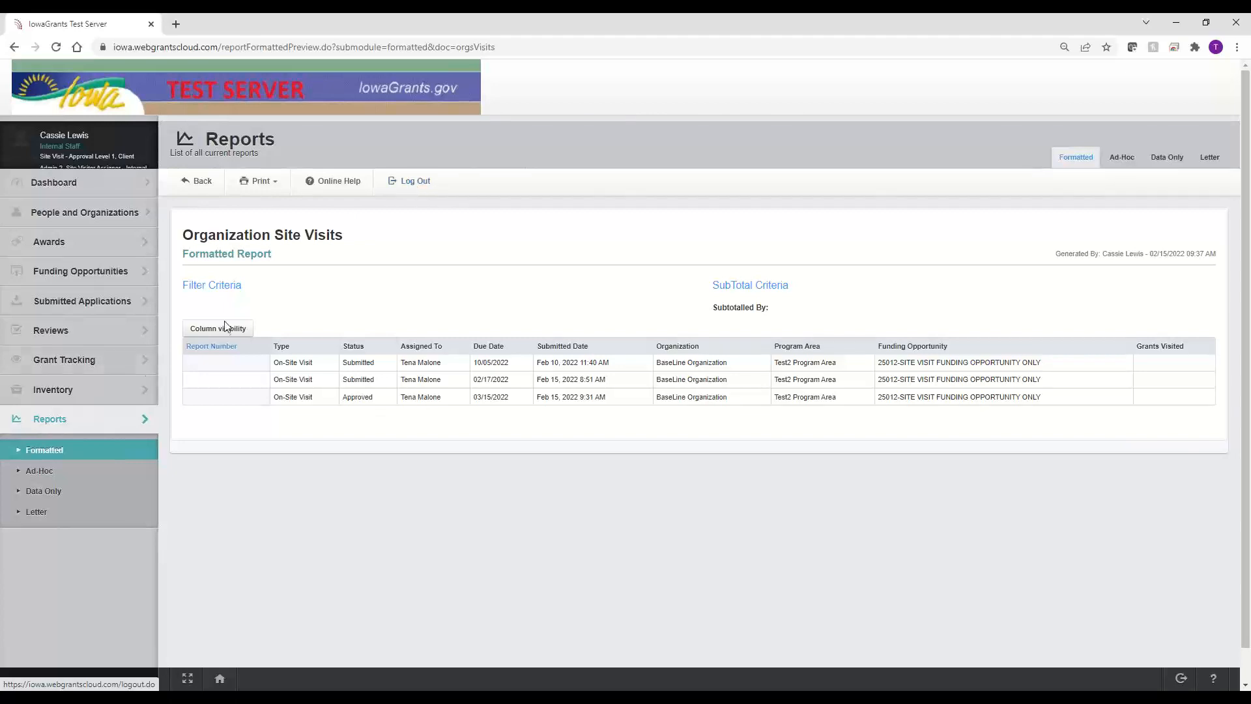
Step: Open archived funding opportunity 25012 and show its Site Visit forms setup
{"action": "left_click", "coordinate": [96, 273]}
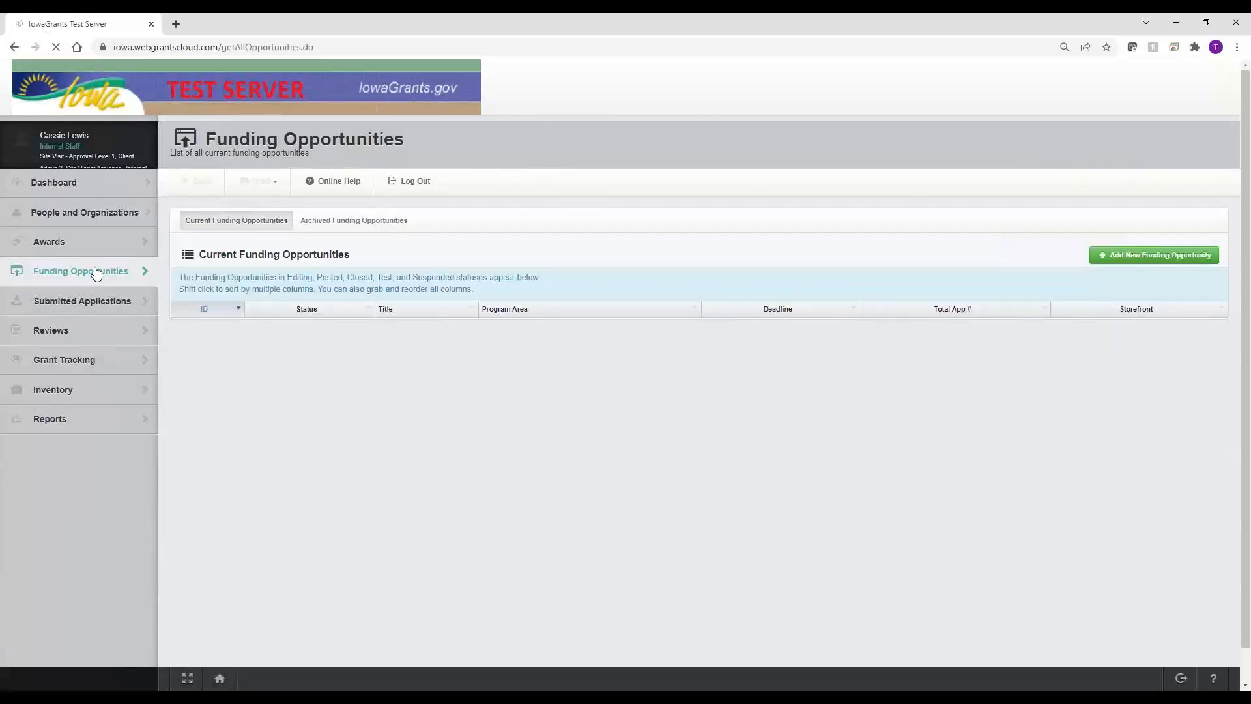
{"action": "left_click", "coordinate": [337, 225]}
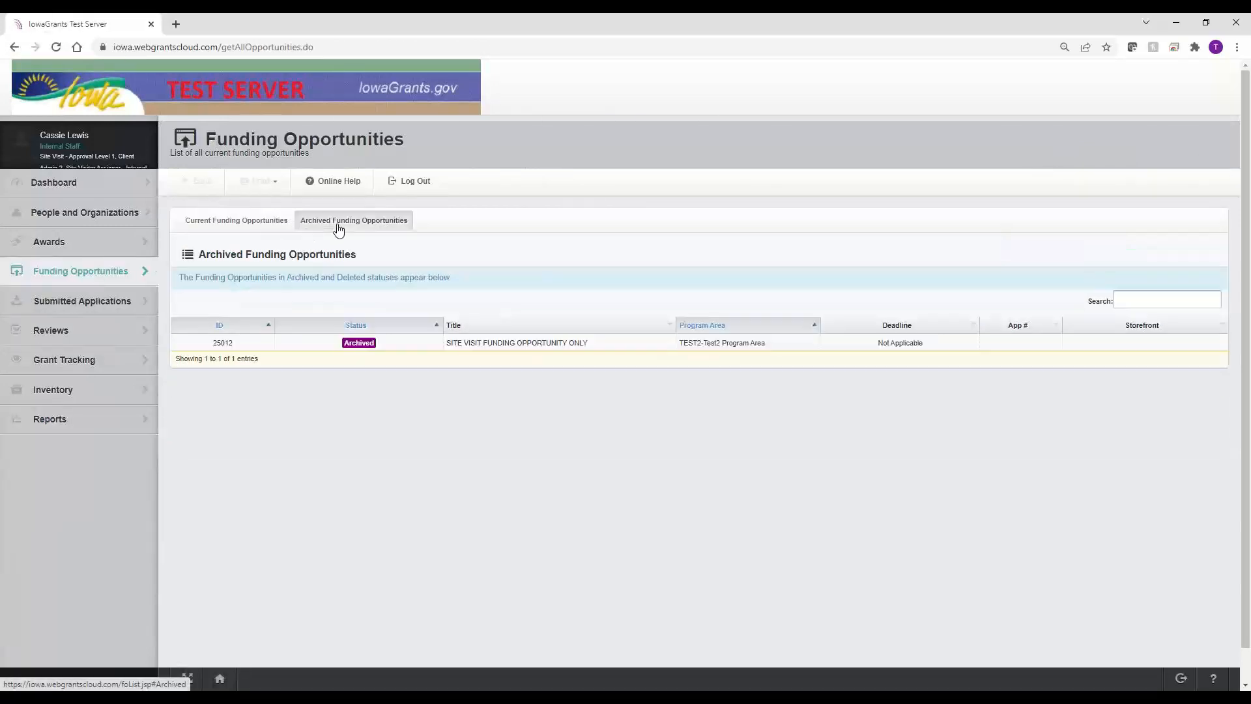
{"action": "left_click", "coordinate": [483, 348]}
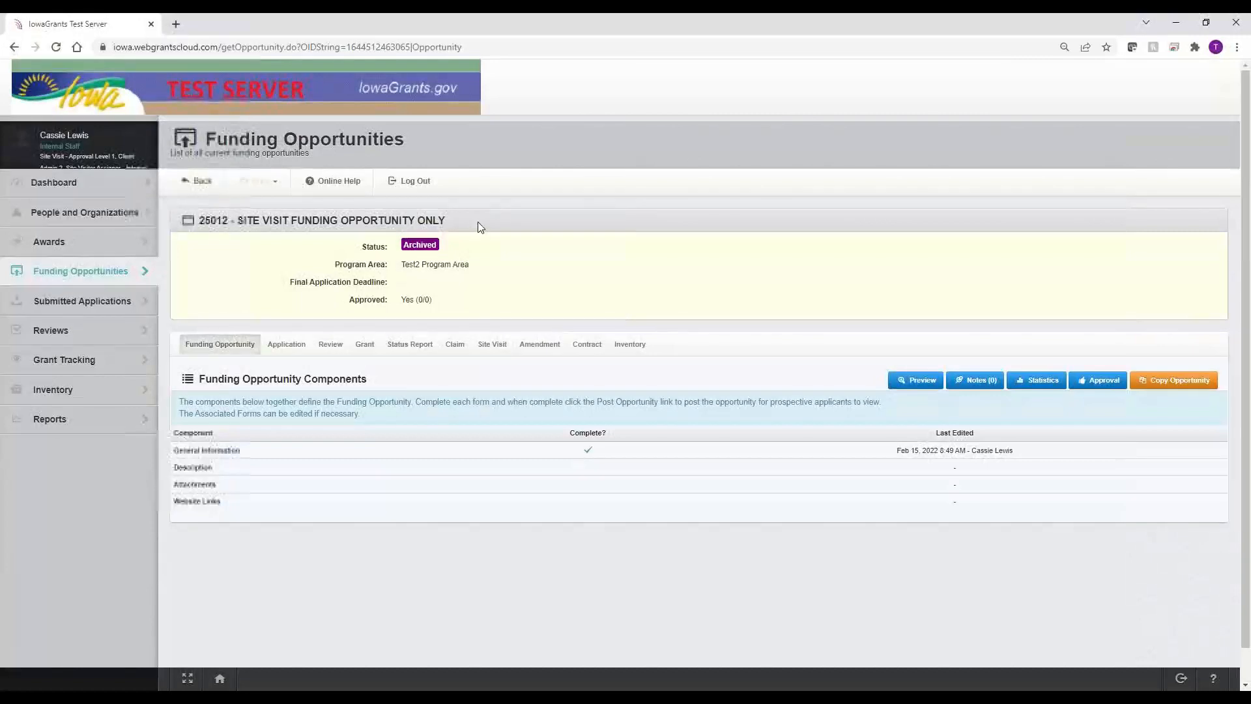
{"action": "left_click_drag", "start_coordinate": [478, 221], "coordinate": [181, 221]}
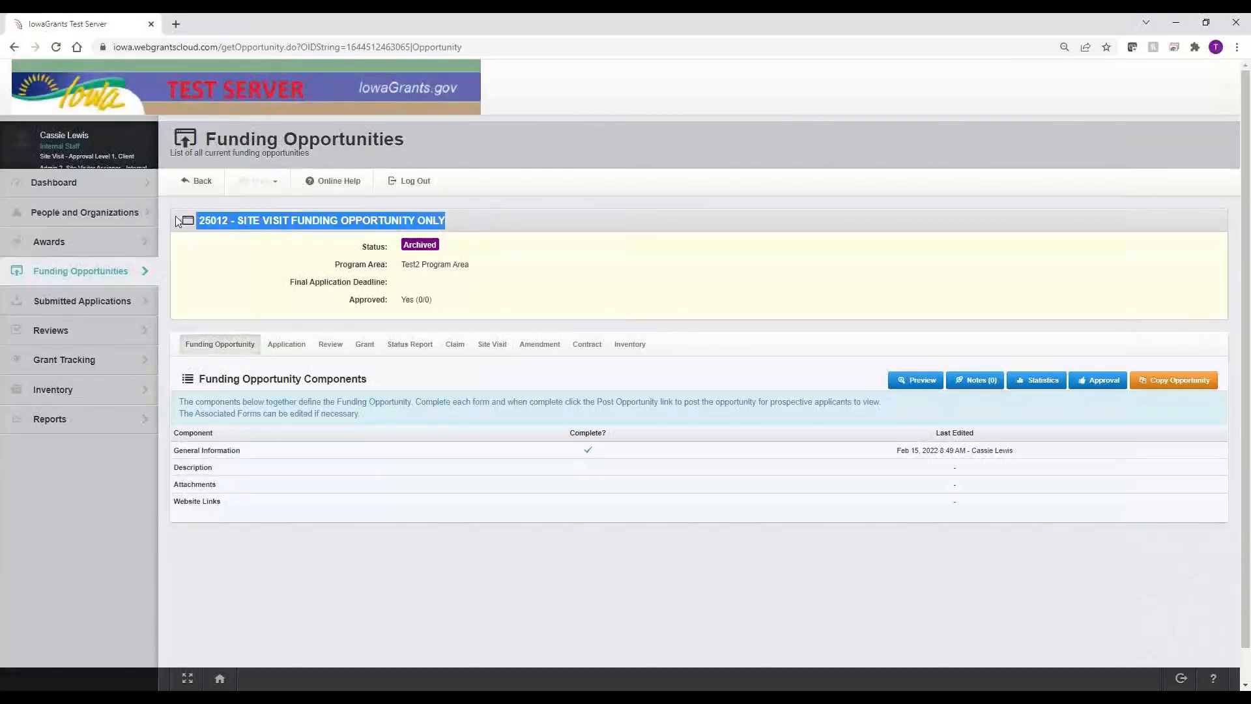
{"action": "left_click", "coordinate": [492, 349]}
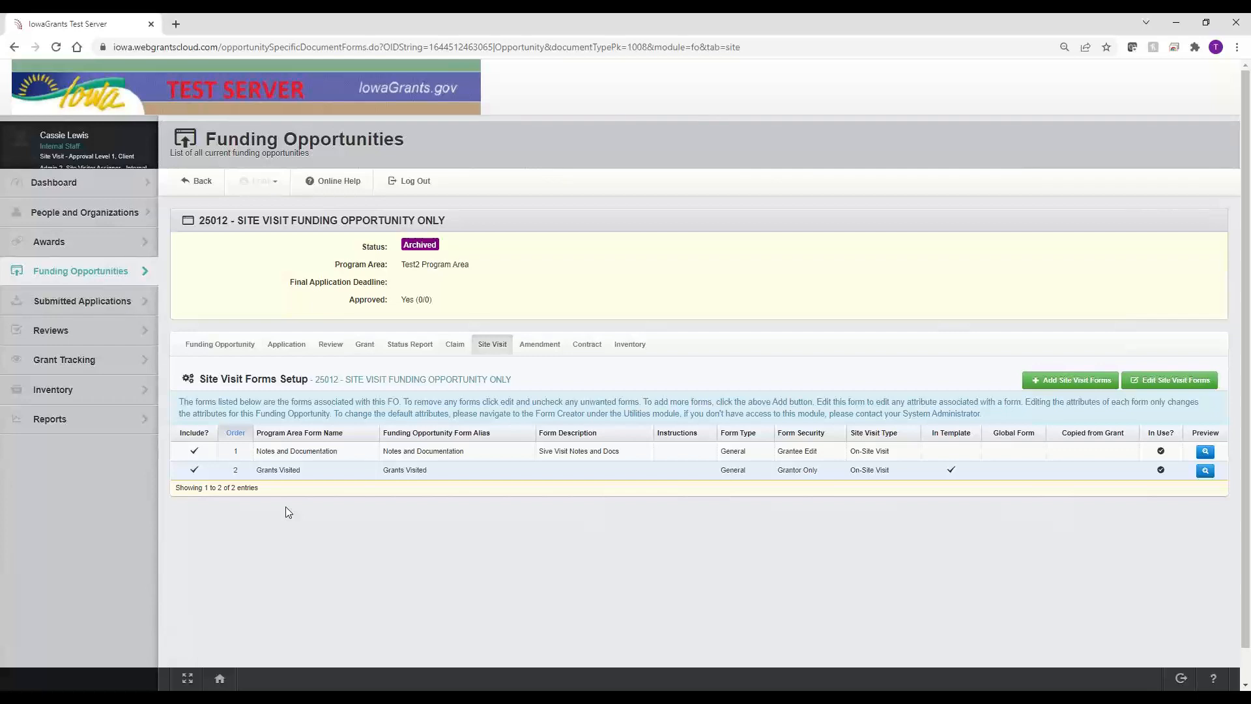
{"action": "left_click", "coordinate": [509, 349]}
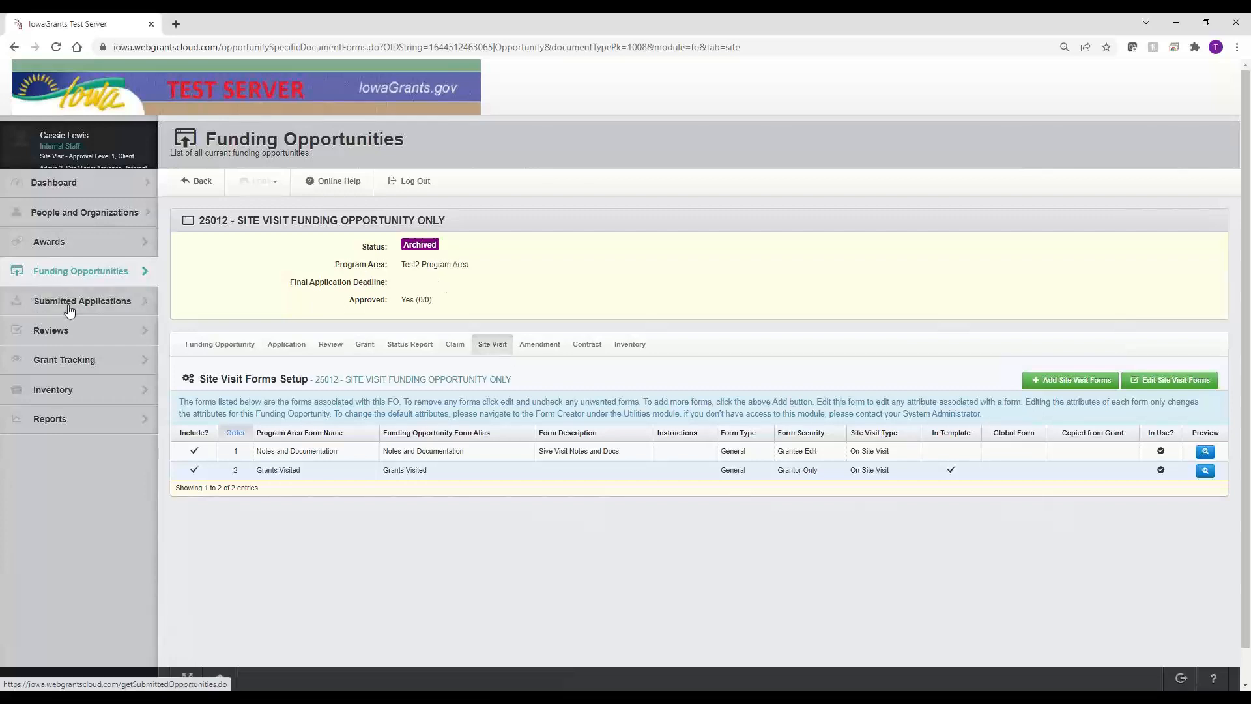
Step: Go back to Funding Opportunities and show the archived list containing 25012
{"action": "left_click", "coordinate": [83, 274]}
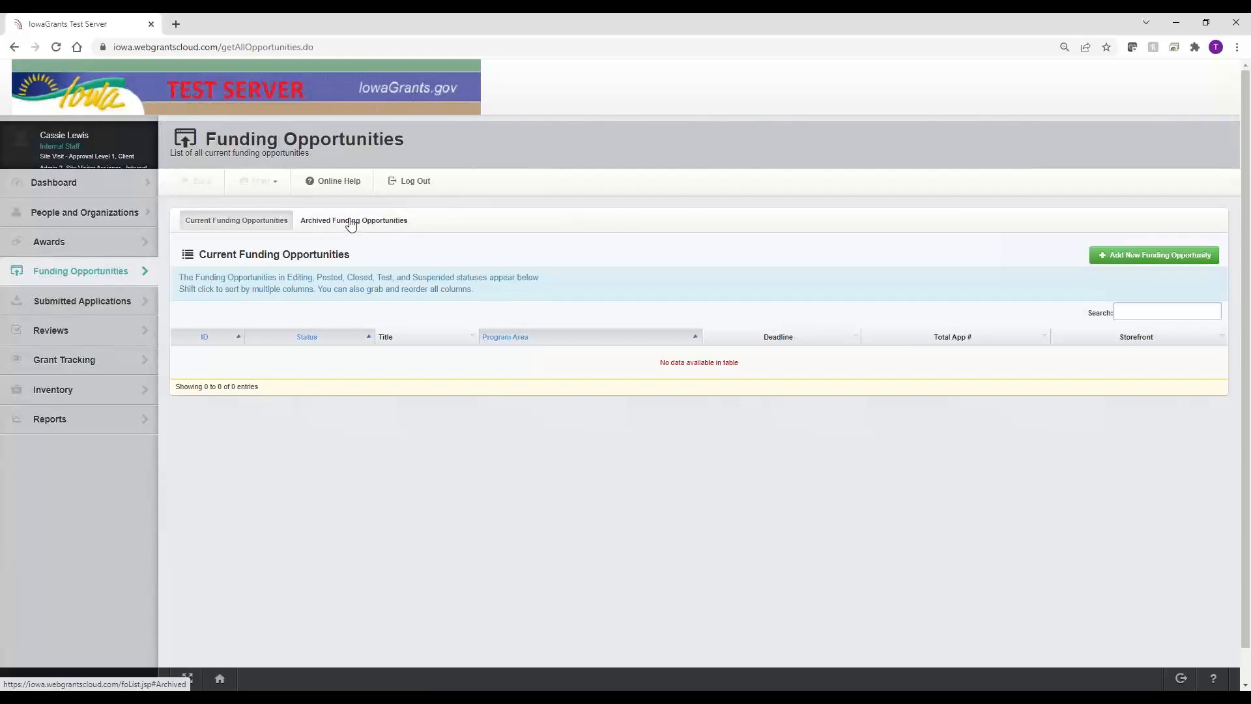
{"action": "left_click_drag", "start_coordinate": [380, 264], "coordinate": [197, 260]}
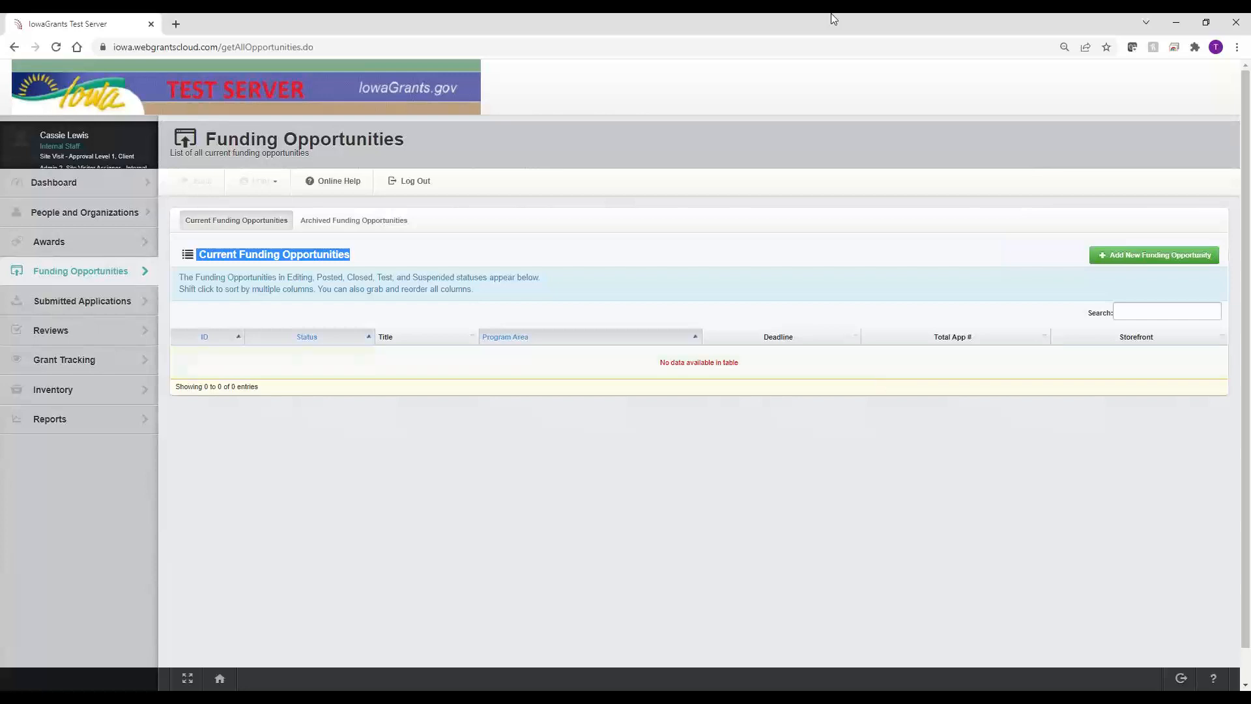
{"action": "left_click", "coordinate": [356, 223]}
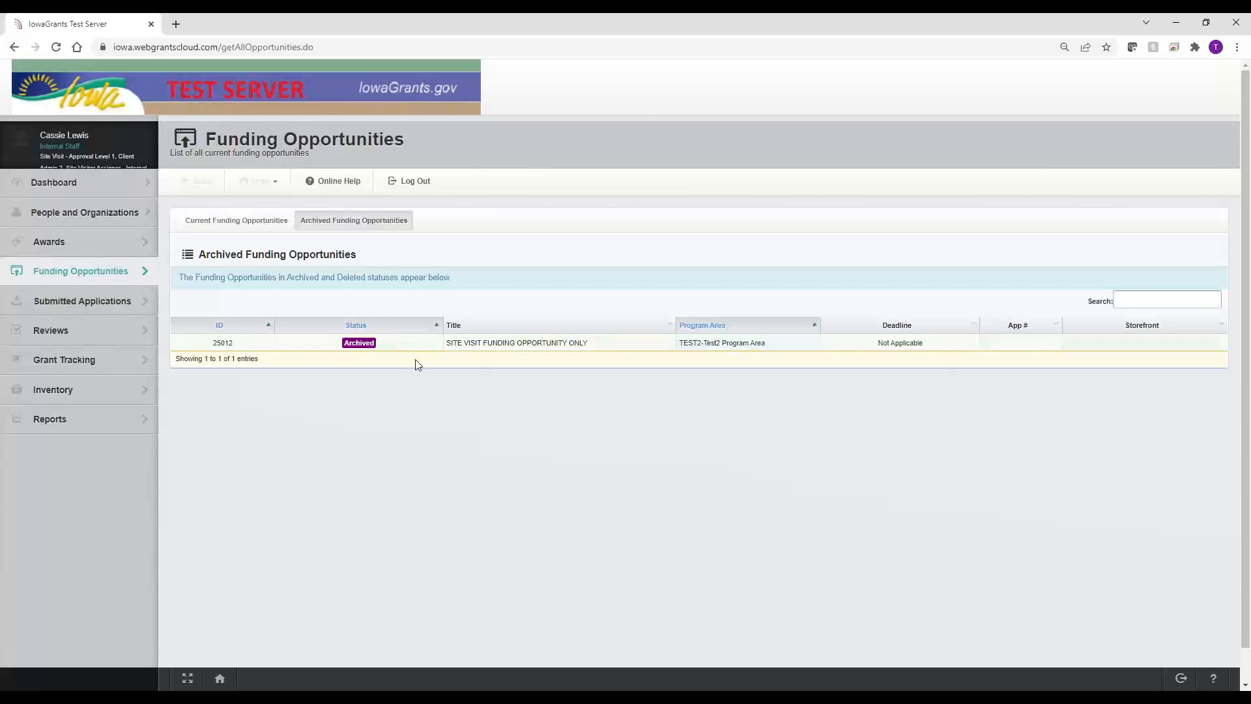
{"action": "left_click_drag", "start_coordinate": [595, 346], "coordinate": [438, 346]}
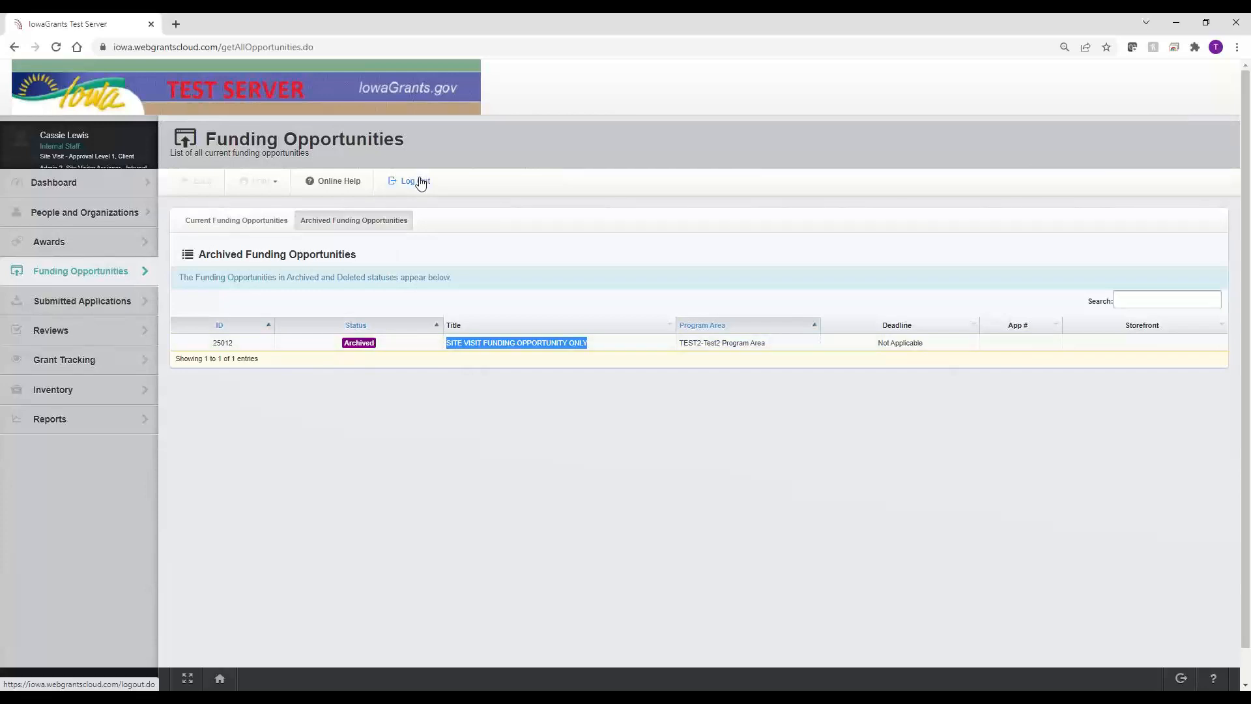
Step: Find BaseLine Organization via a 'baseline' search, show its site visits, and start adding one
{"action": "left_click", "coordinate": [76, 217]}
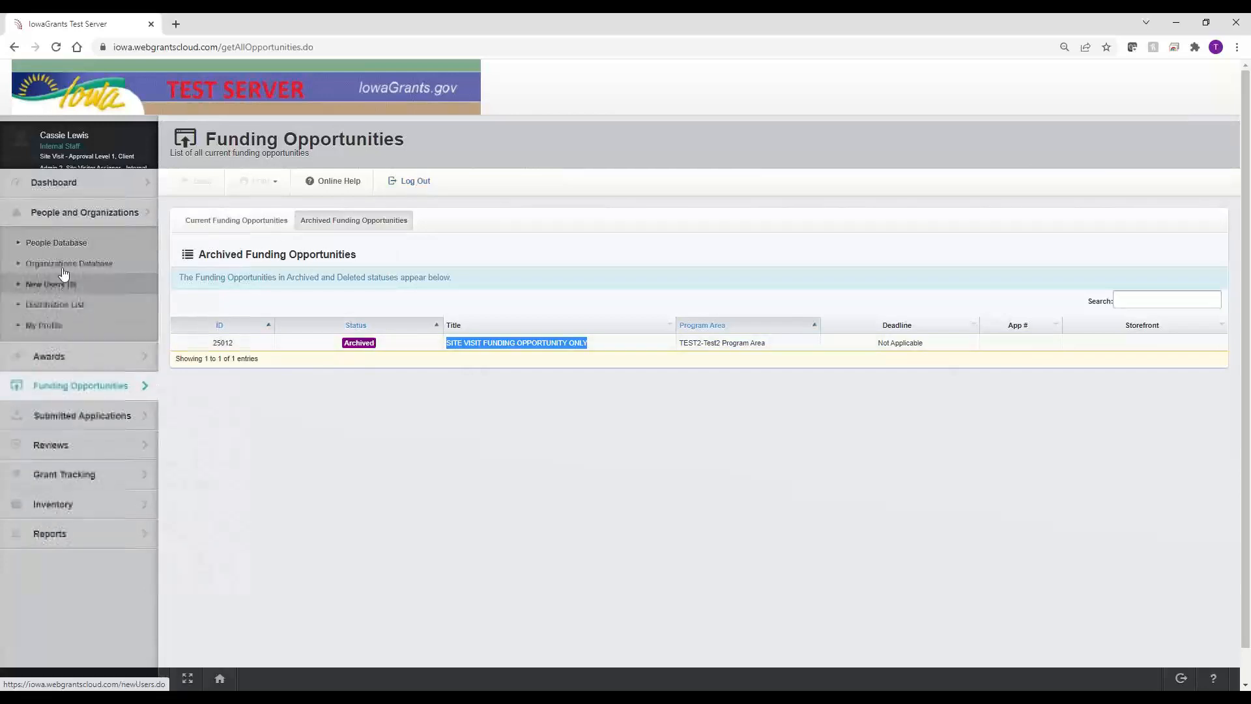
{"action": "left_click", "coordinate": [66, 266]}
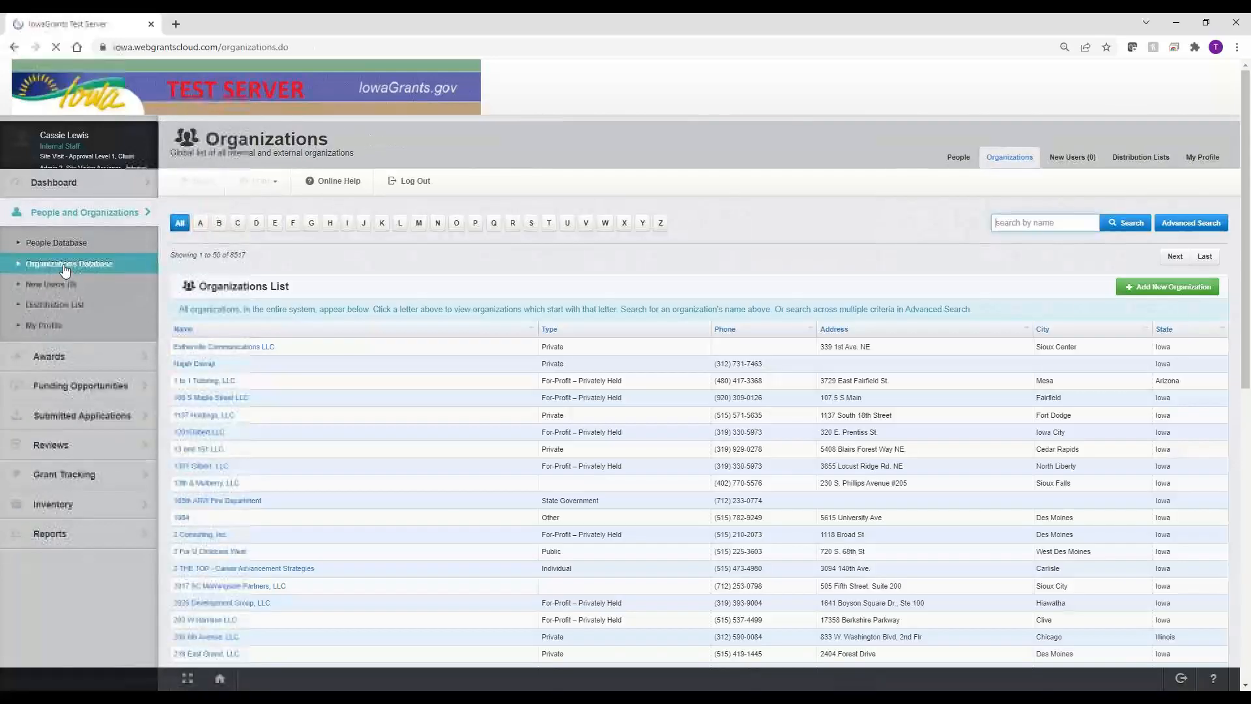
{"action": "left_click", "coordinate": [1036, 224]}
{"action": "type", "text": "baseline"}
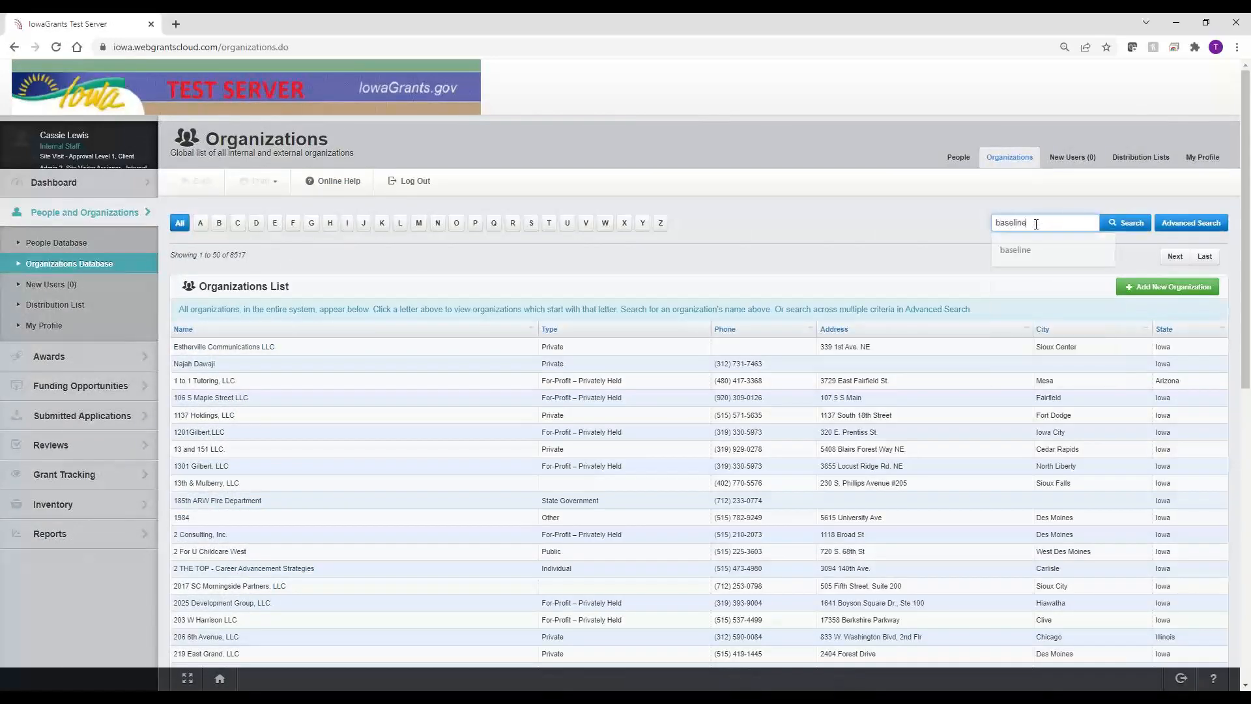
{"action": "key", "text": "Return"}
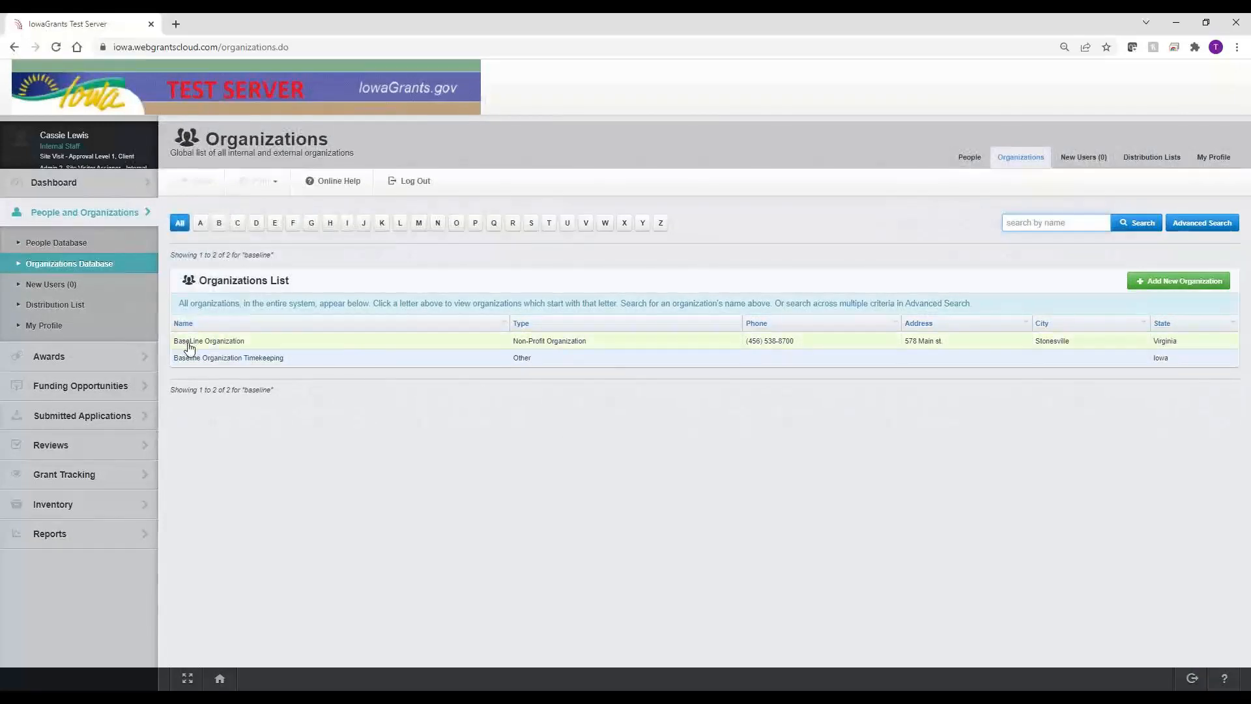
{"action": "left_click", "coordinate": [189, 346]}
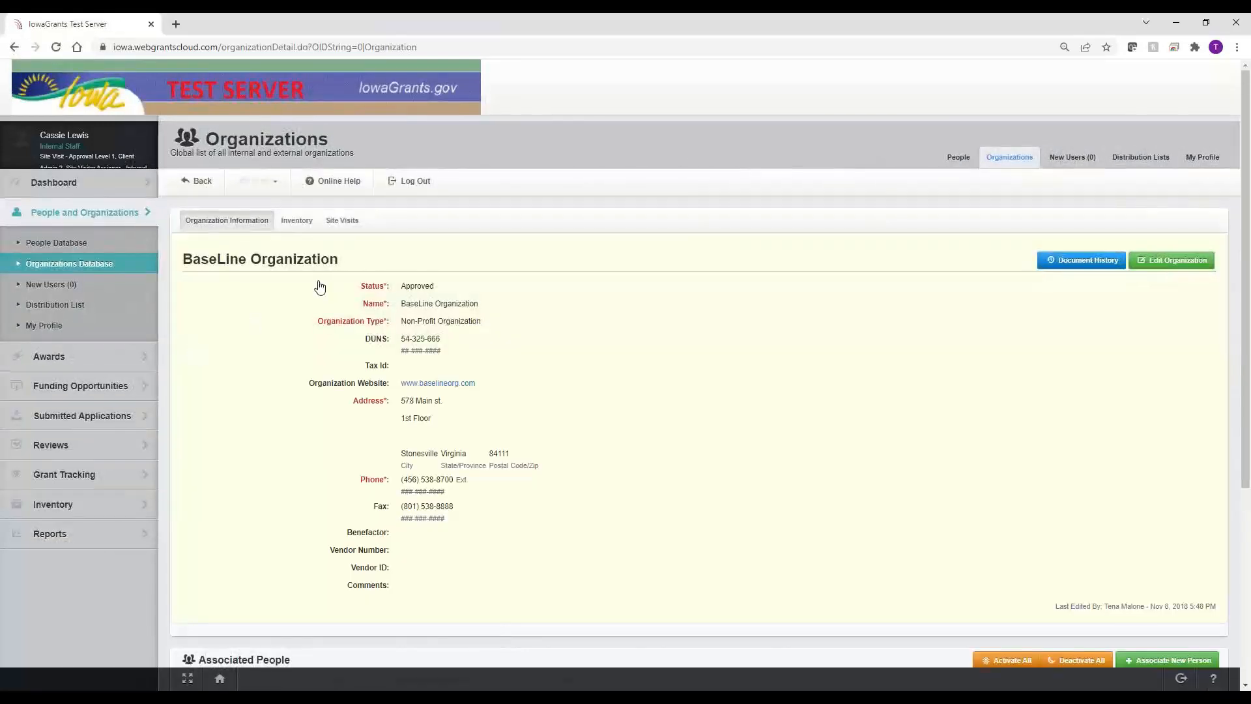
{"action": "left_click", "coordinate": [347, 222]}
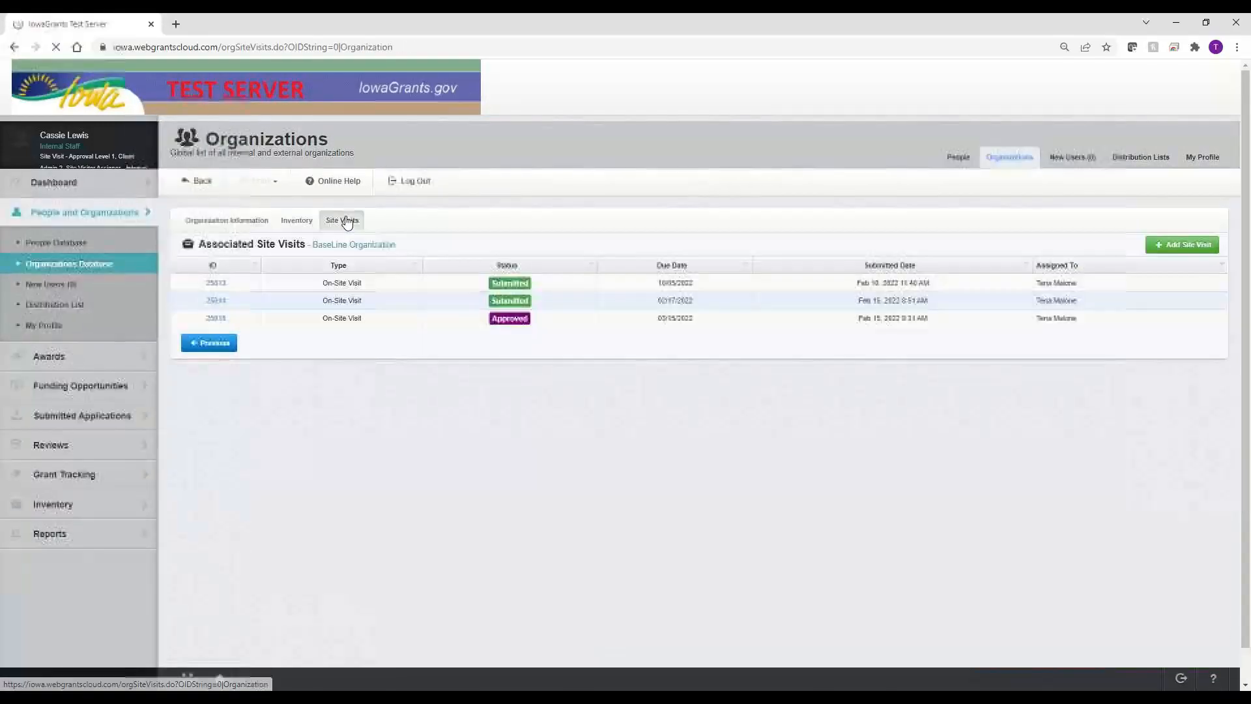
{"action": "left_click", "coordinate": [1170, 251]}
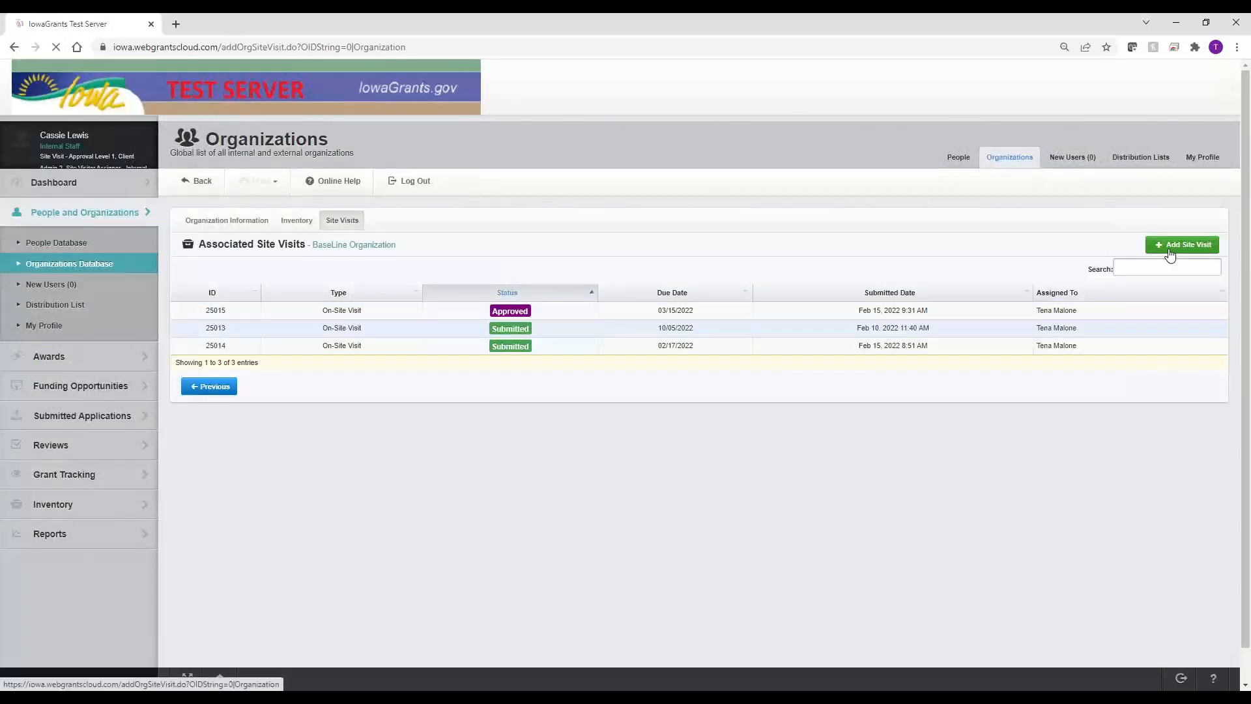
Step: Assign the new site visit to a staff member and list the available funding opportunities
{"action": "left_click", "coordinate": [626, 352]}
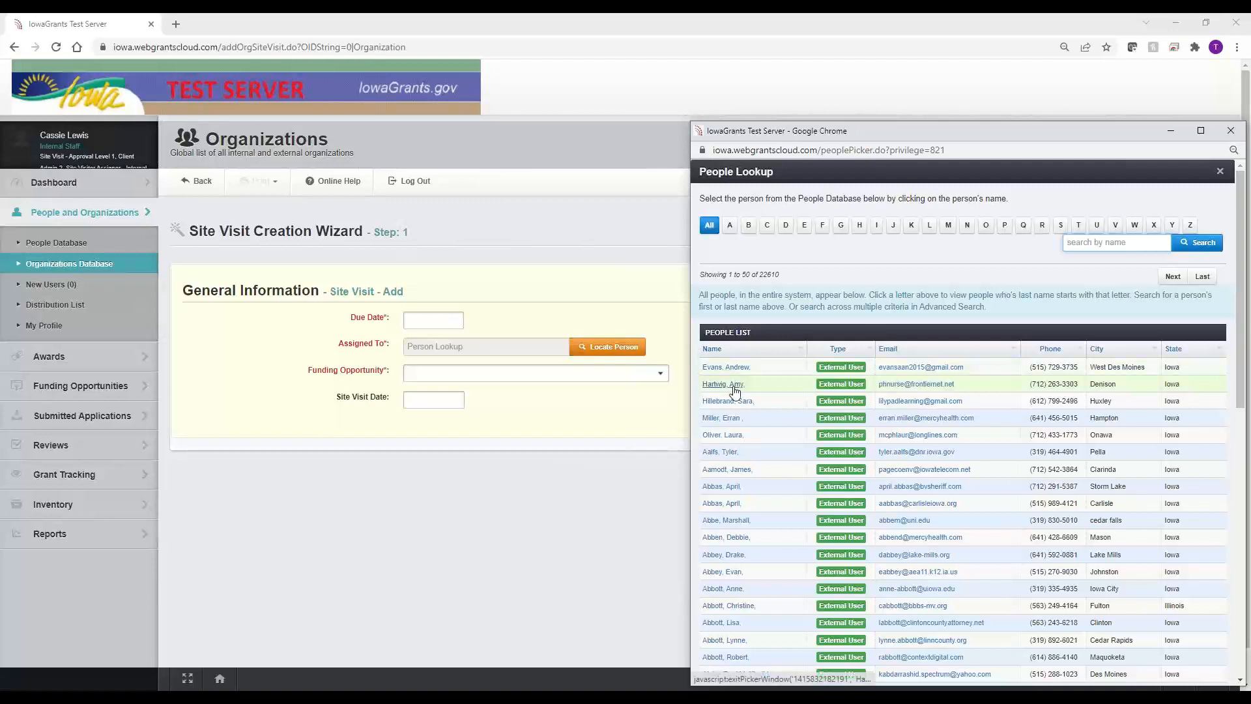
{"action": "left_click", "coordinate": [734, 389]}
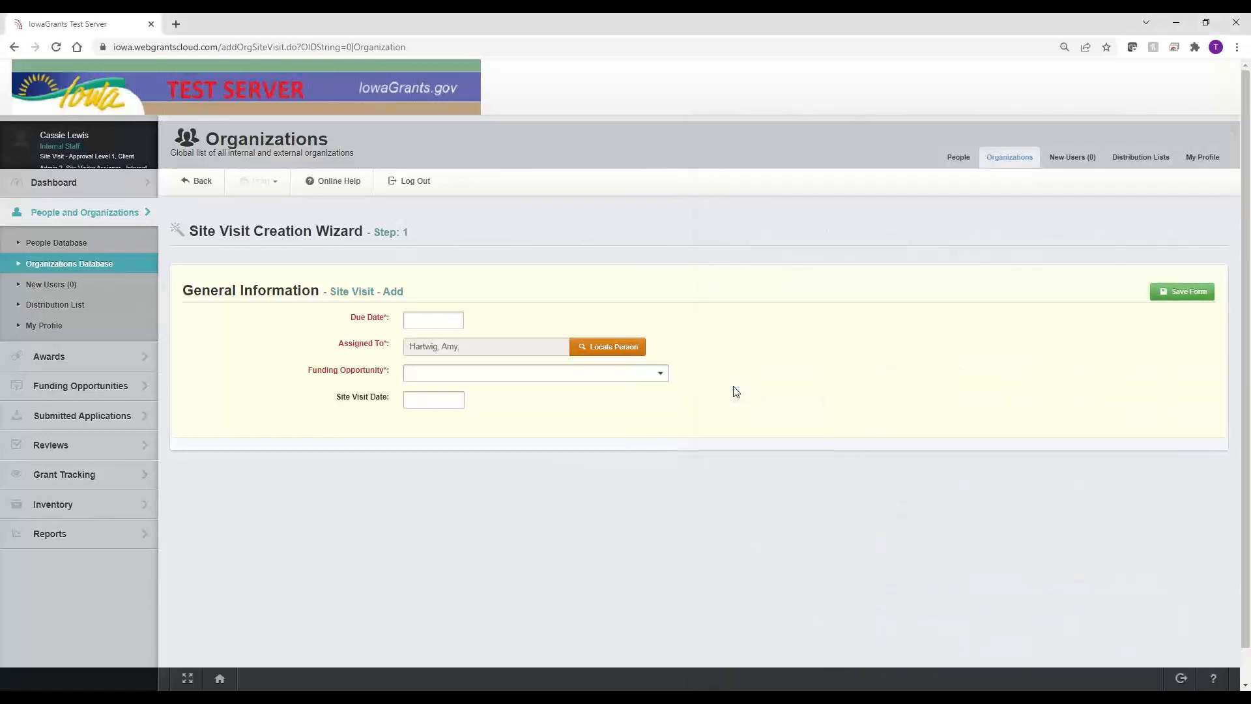
{"action": "left_click", "coordinate": [420, 377]}
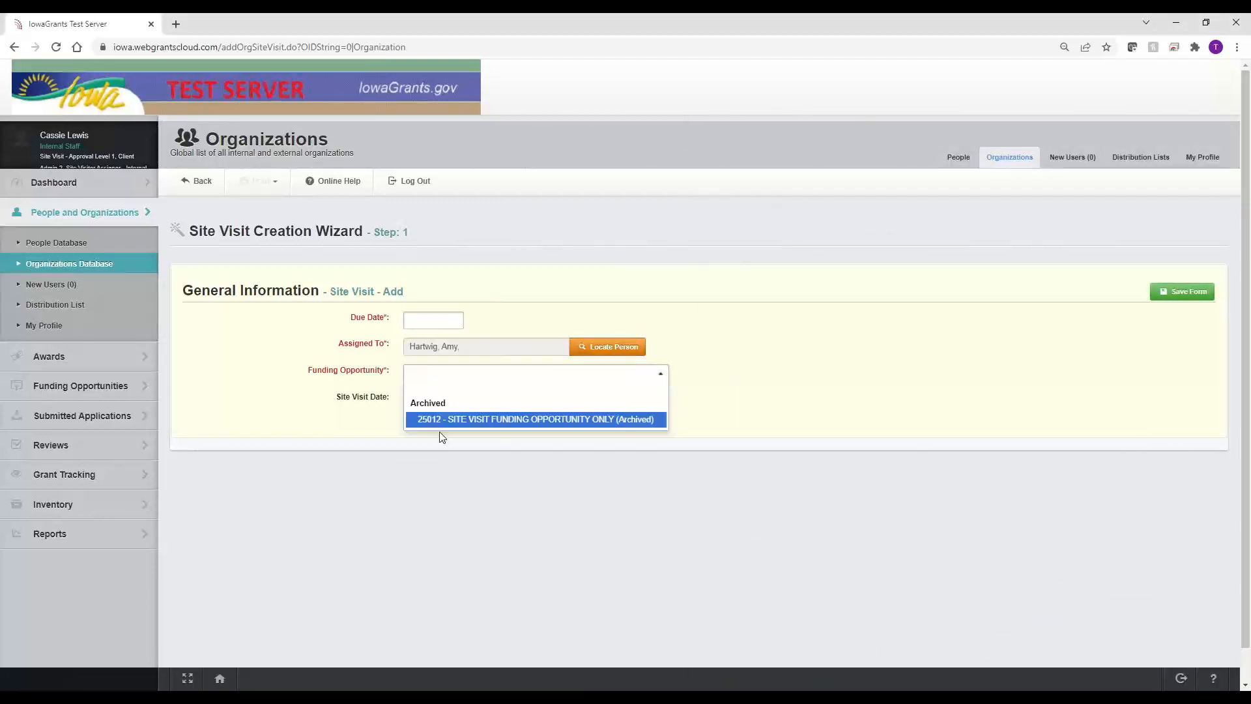